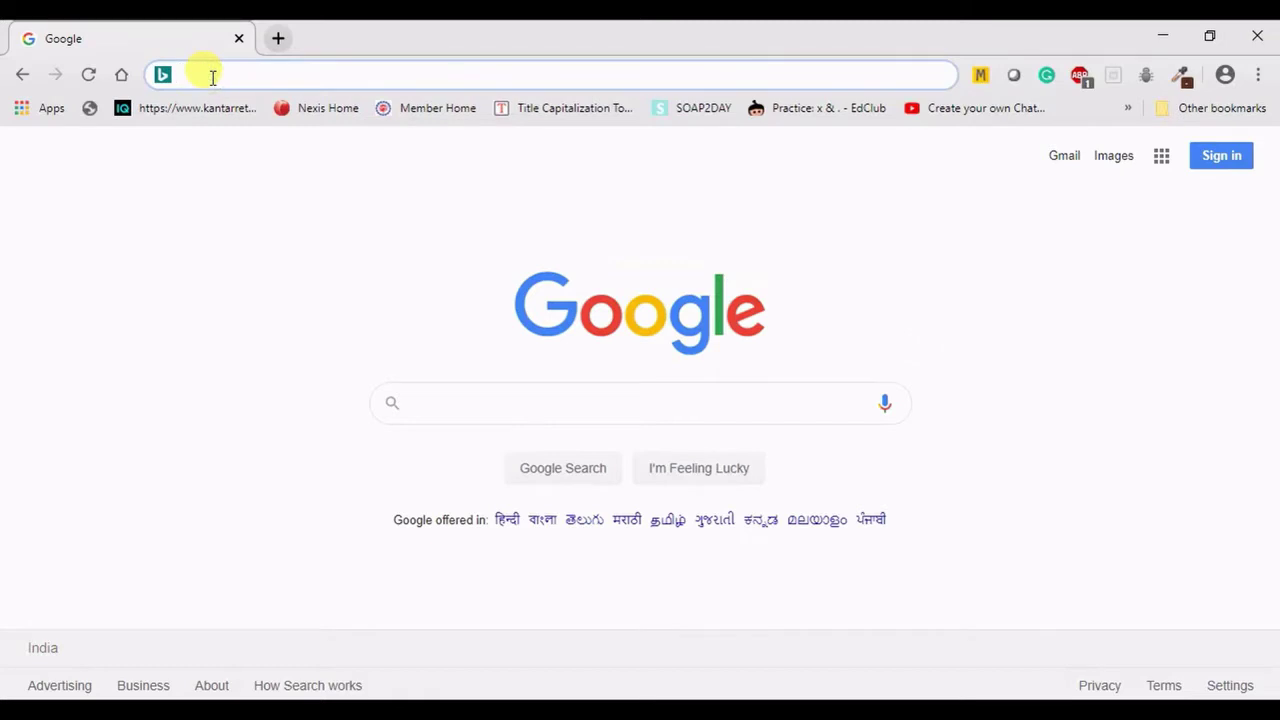
Step: Search Bing for 'Creo for educaton' and scan the results for PTC's Free Software page
text(Creo )
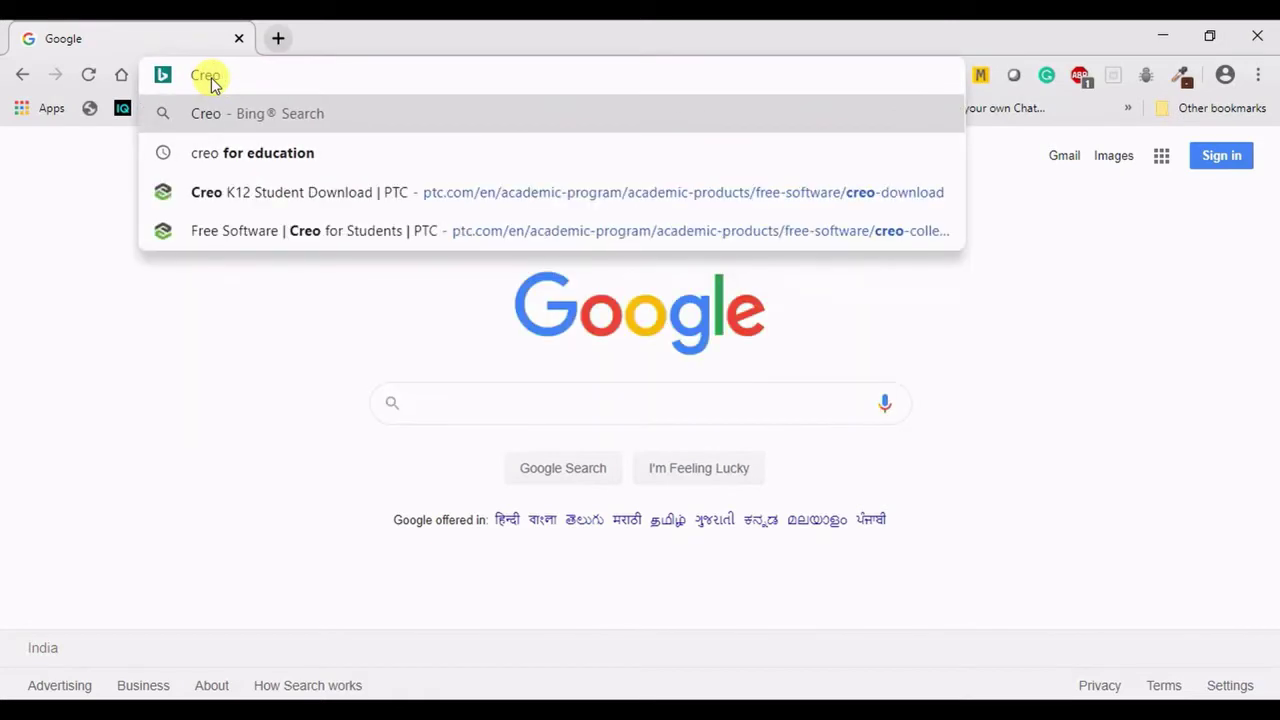
text(for)
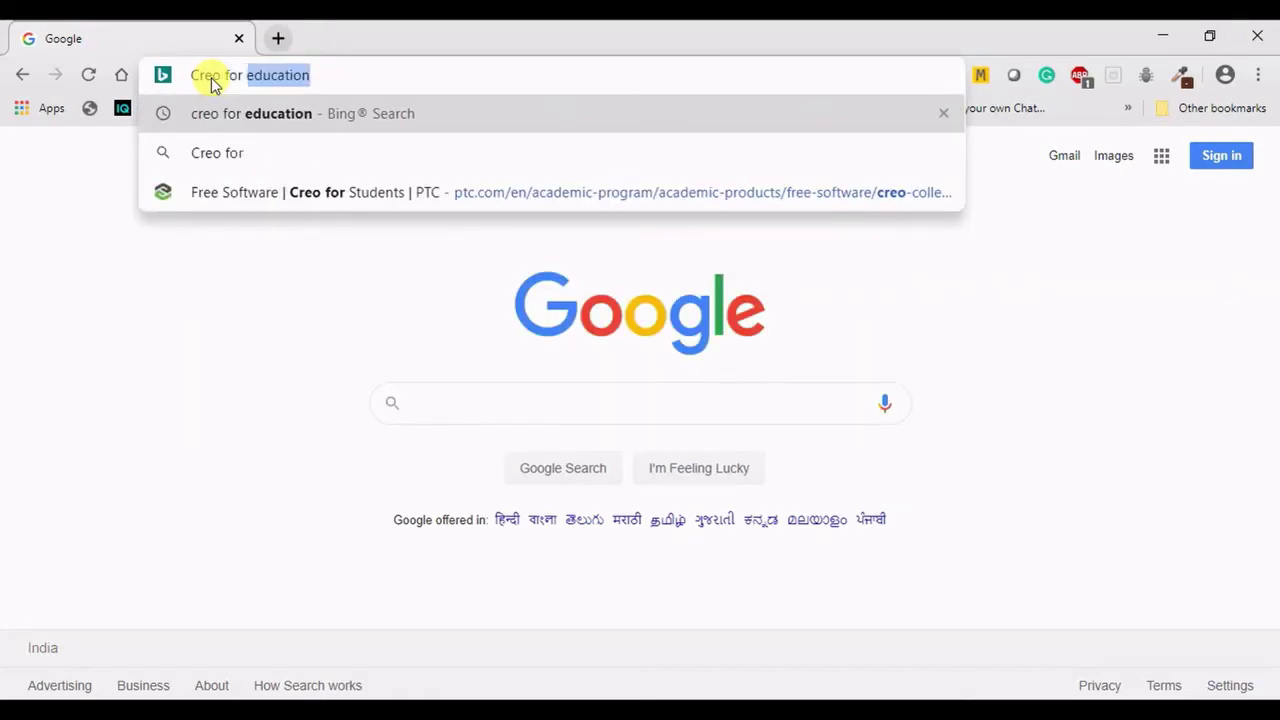
text( educati)
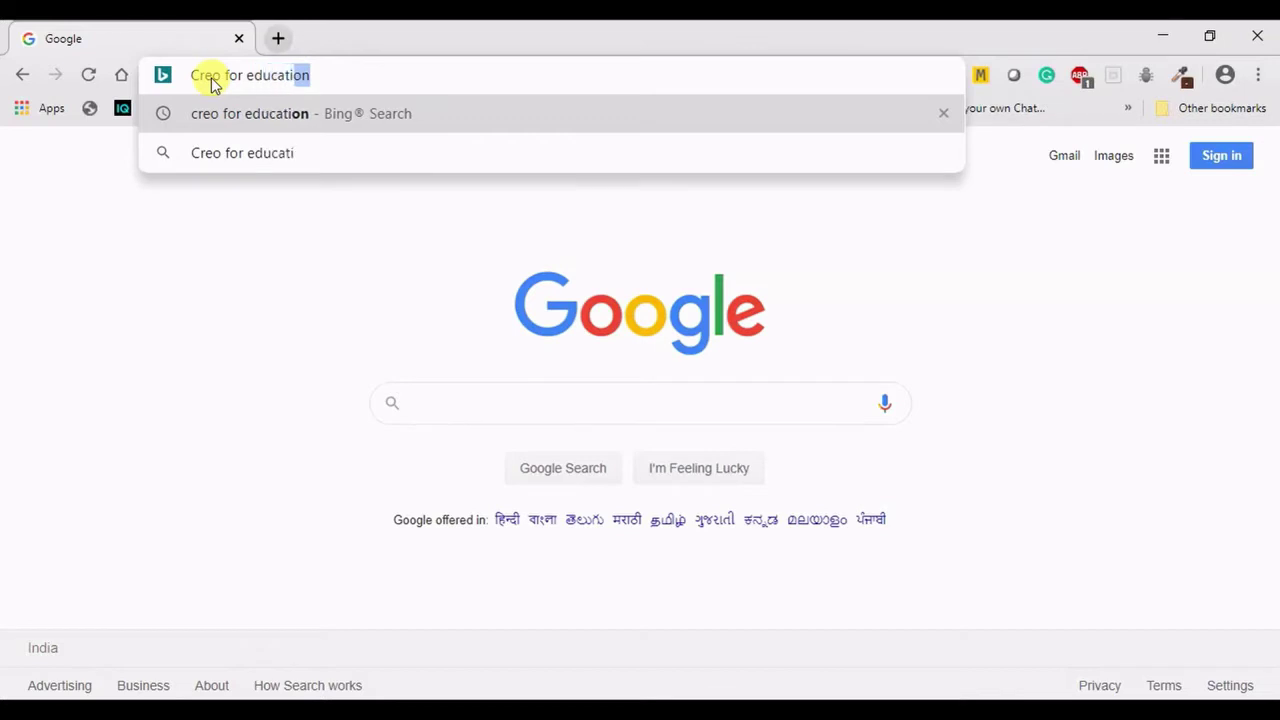
text(on)
key(Return)
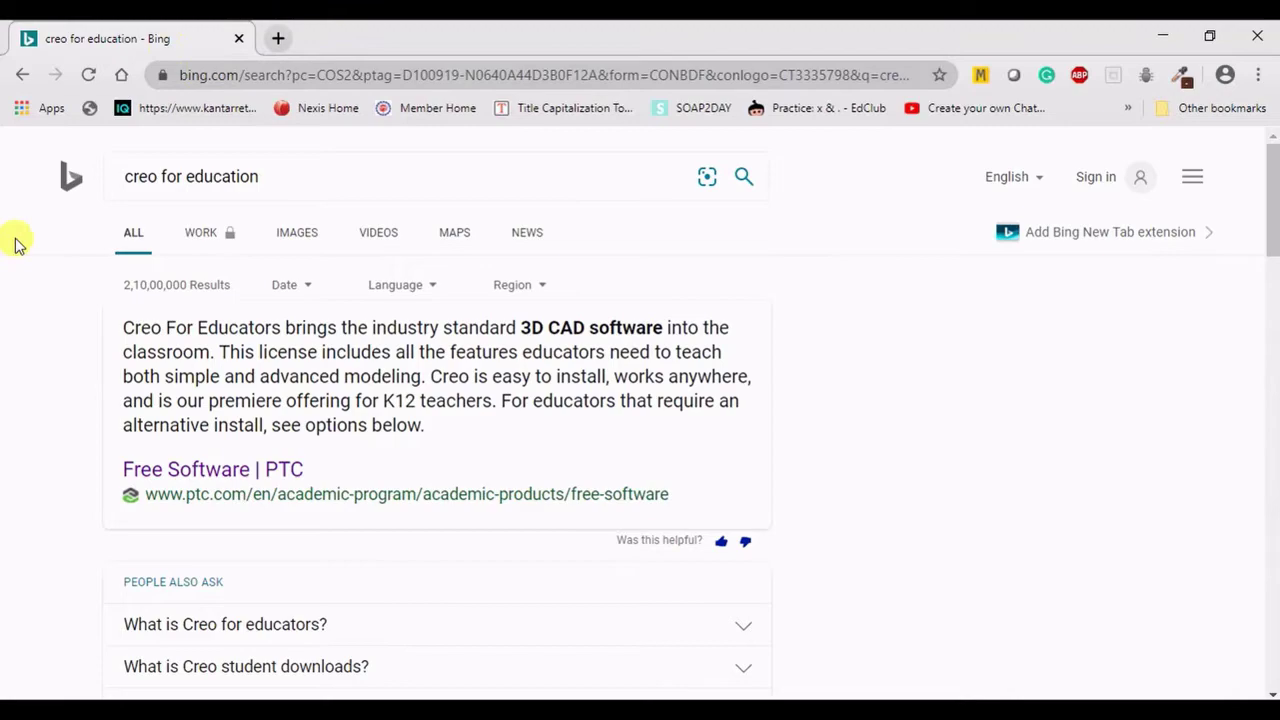
scroll(110, 220, down, 2)
scroll(106, 246, down, 5)
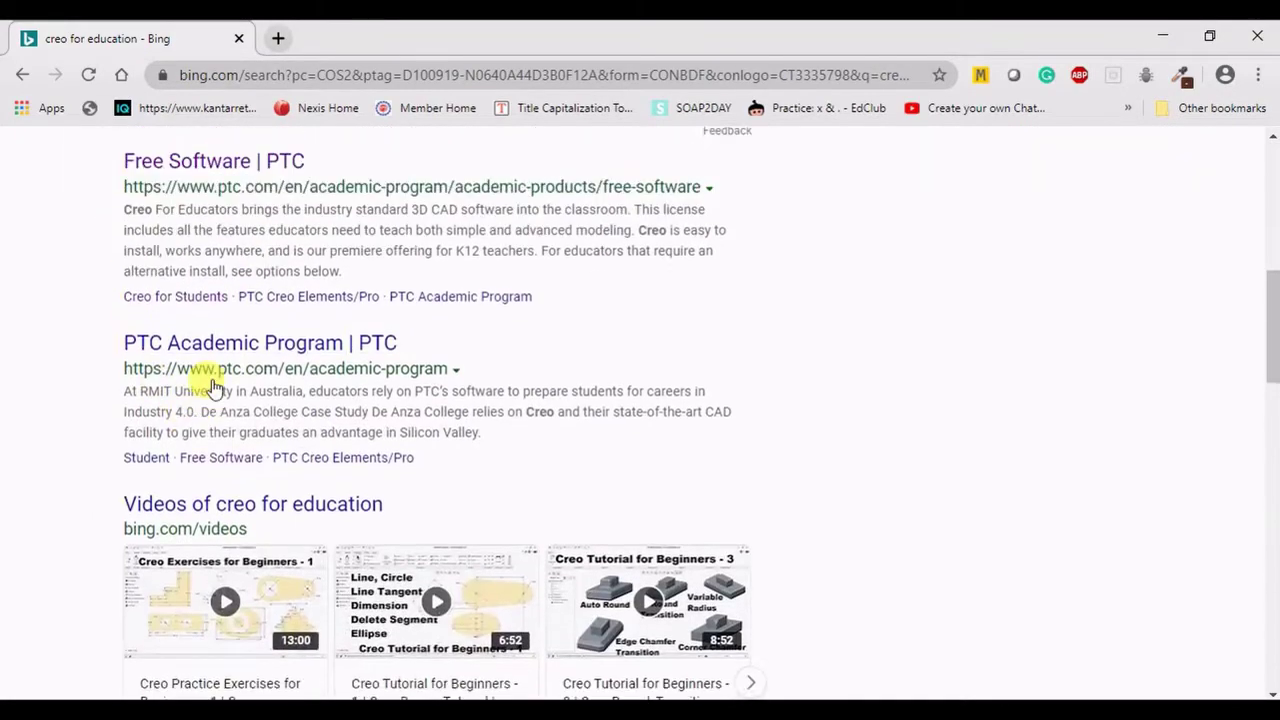
scroll(186, 486, up, 7)
scroll(100, 365, down, 8)
scroll(100, 363, up, 7)
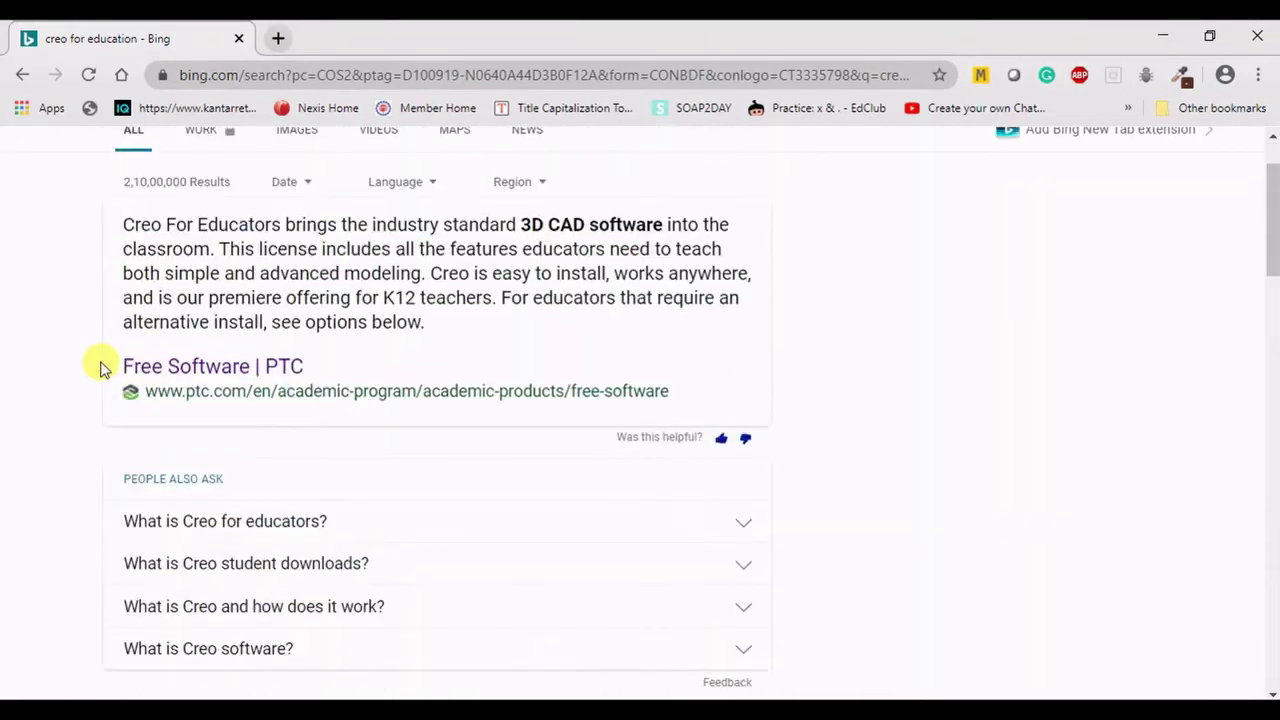
scroll(150, 375, up, 1)
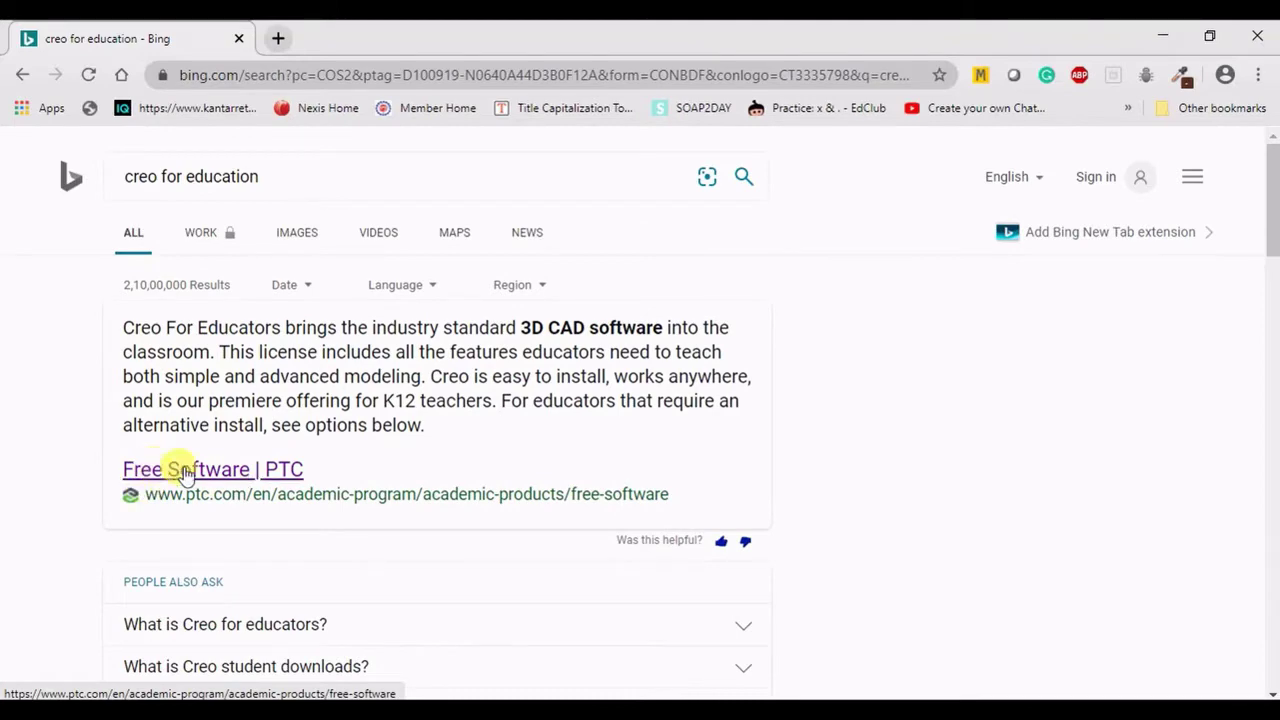
Step: Open the Free Software | PTC result and reach the university, K12 and FIRST download cards
click(297, 469)
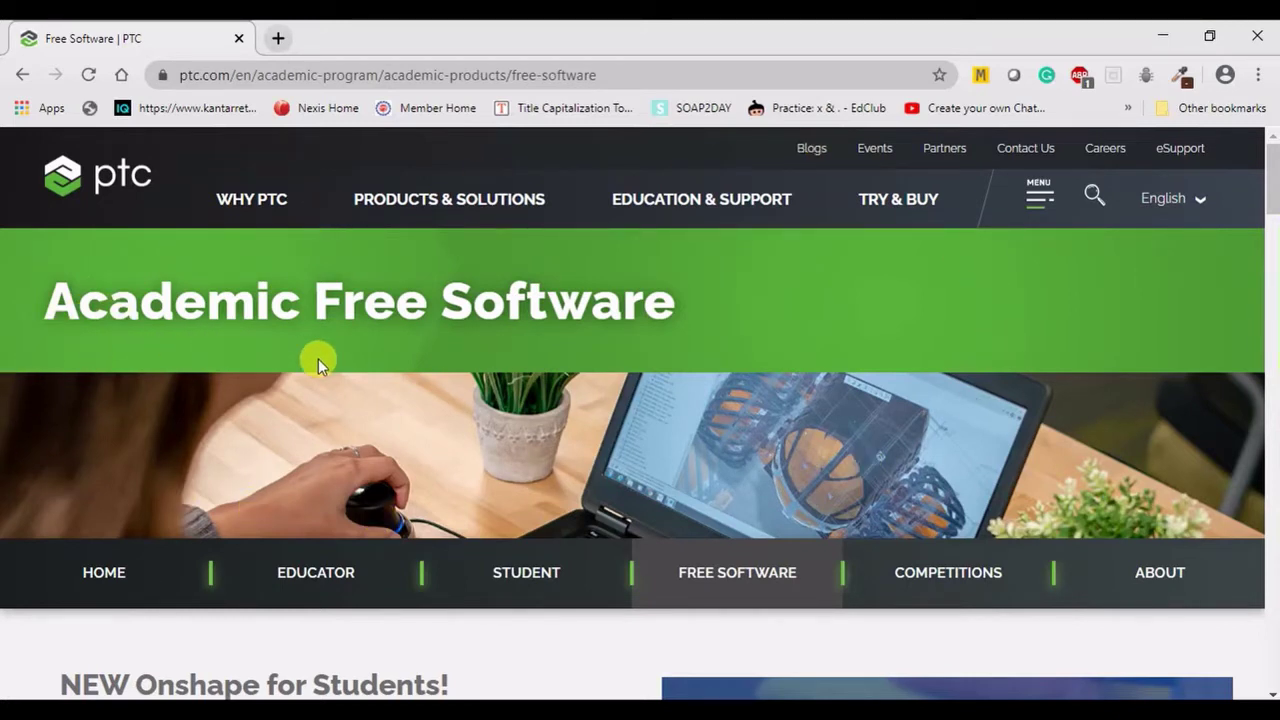
scroll(318, 362, down, 1)
scroll(318, 362, down, 1)
scroll(318, 362, down, 1)
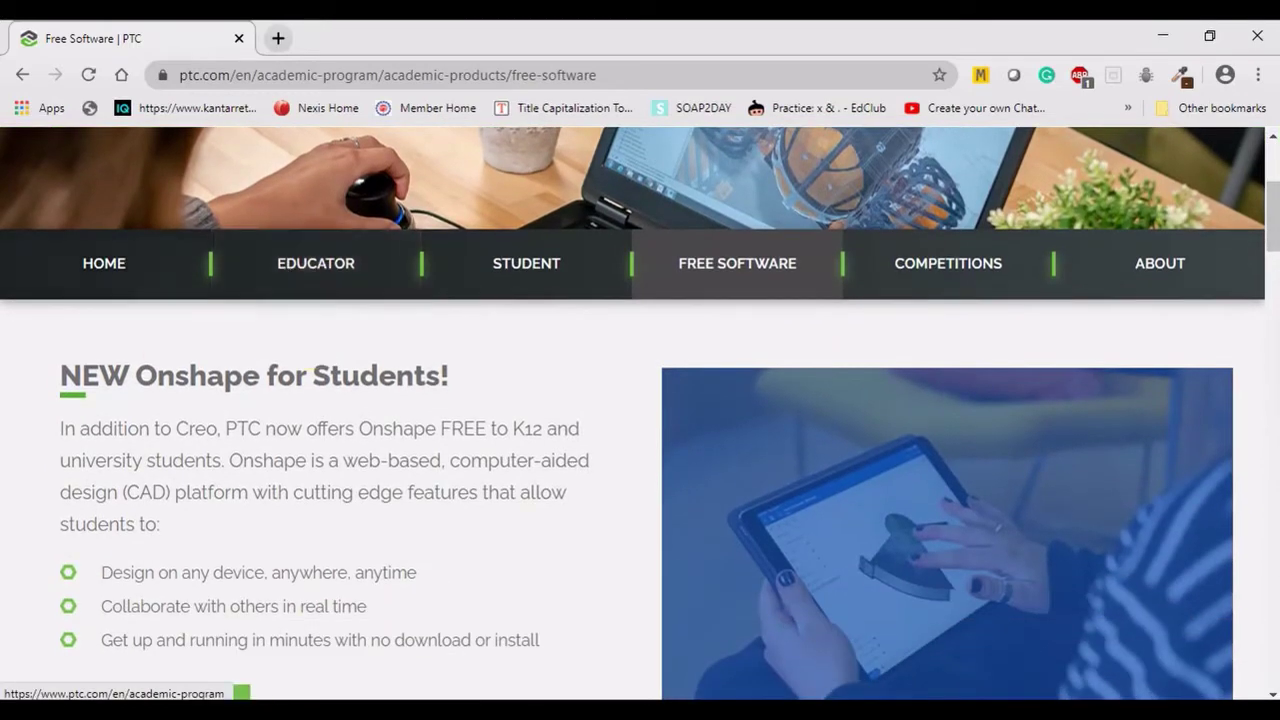
scroll(230, 325, down, 1)
scroll(423, 329, down, 2)
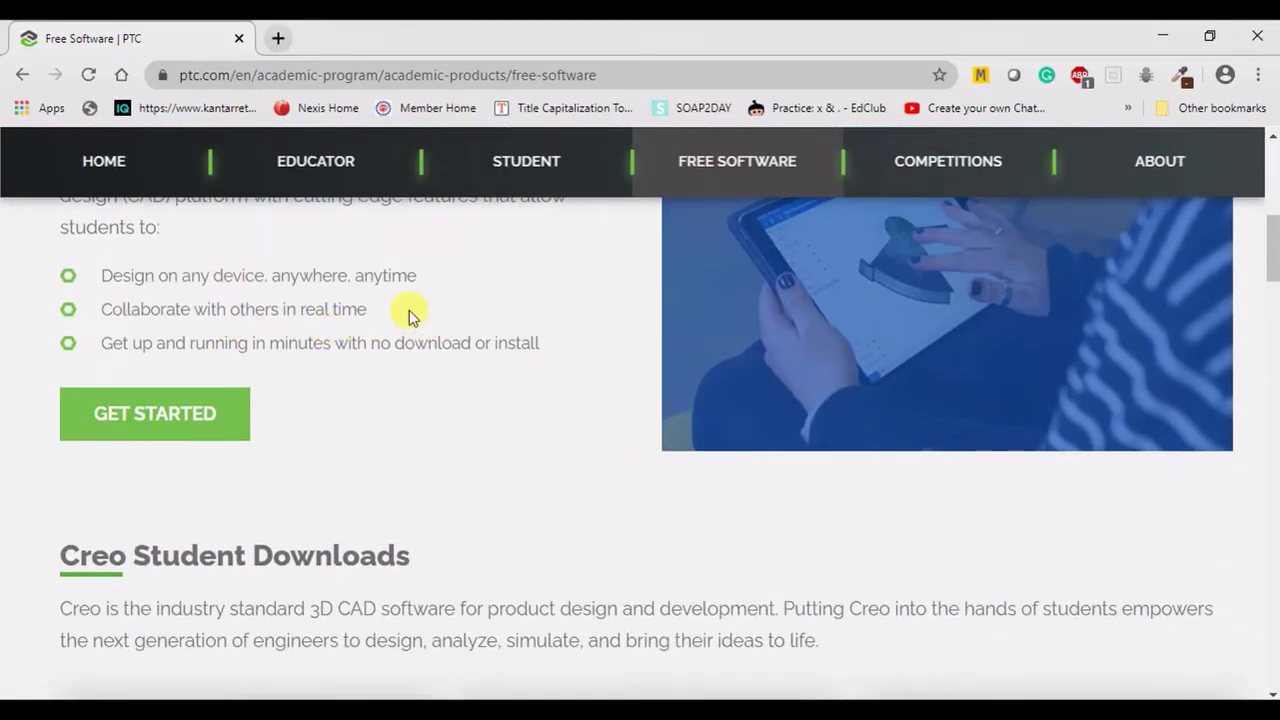
scroll(358, 274, down, 2)
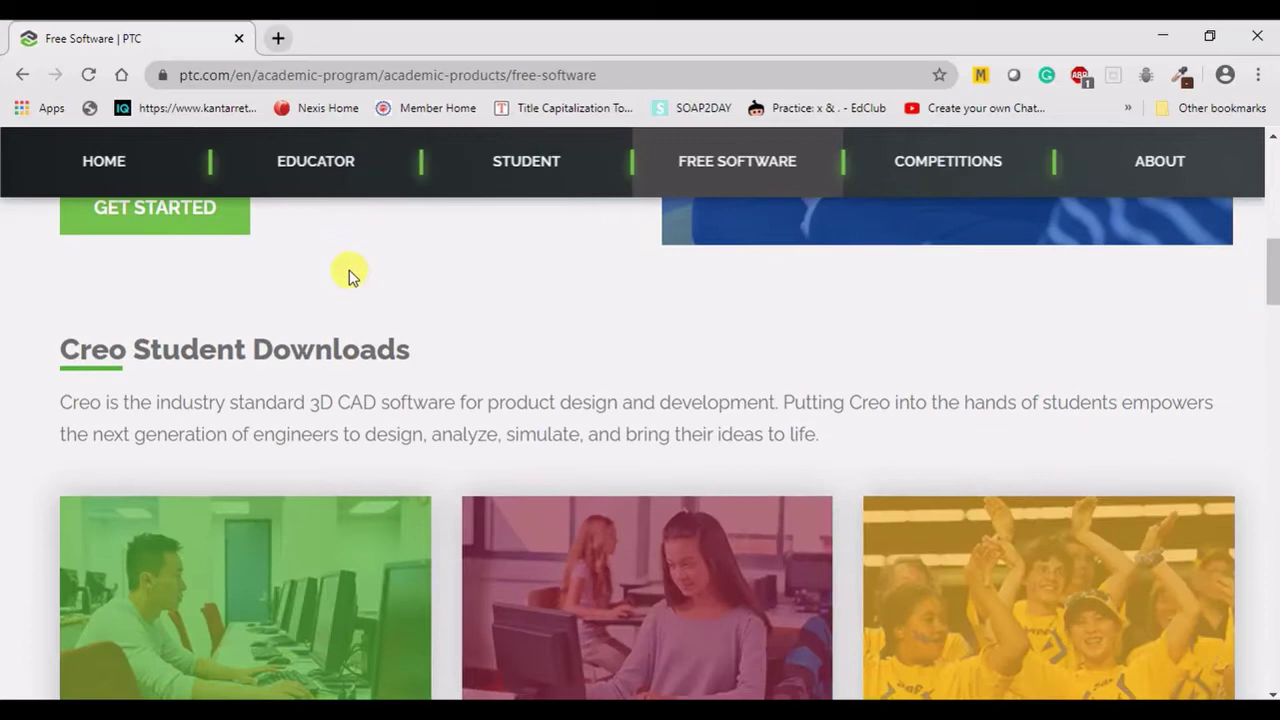
scroll(274, 291, down, 2)
scroll(275, 300, down, 1)
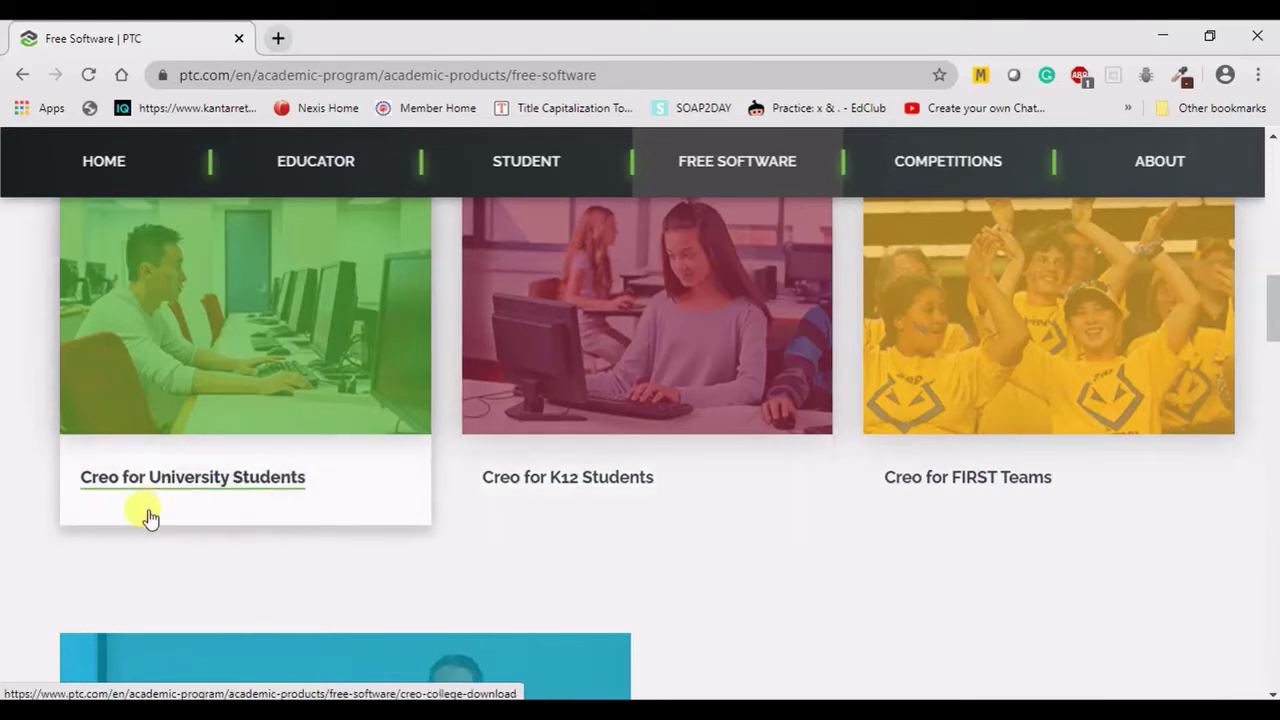
Step: Open the Creo for University Students page and go through its registration form
click(289, 480)
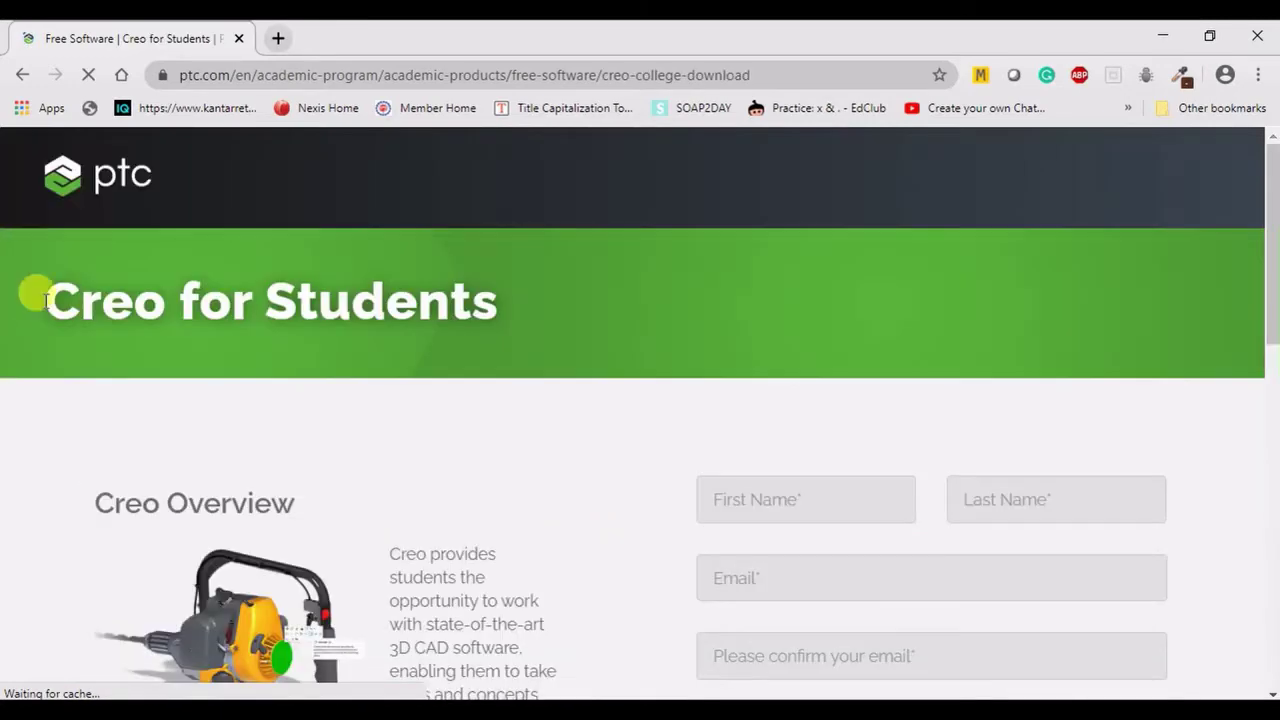
scroll(157, 400, down, 1)
scroll(157, 400, down, 3)
scroll(160, 405, down, 2)
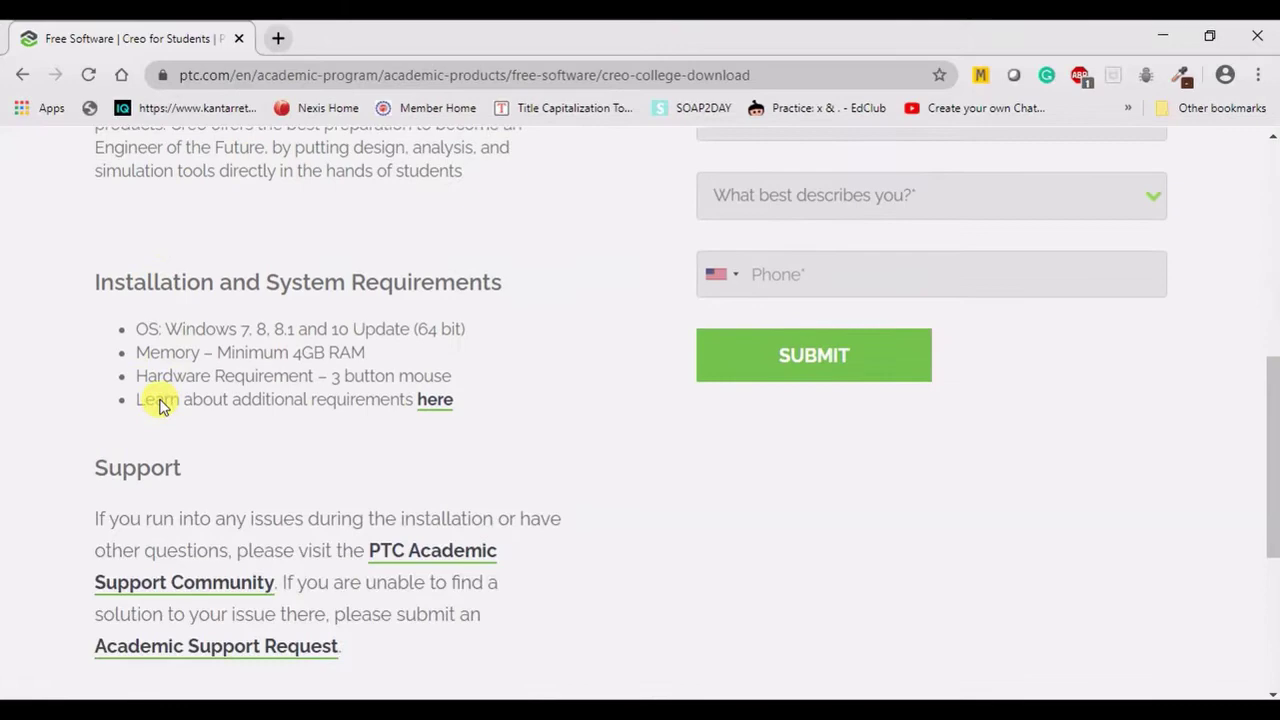
scroll(686, 449, up, 5)
scroll(1100, 491, up, 1)
scroll(1100, 494, down, 3)
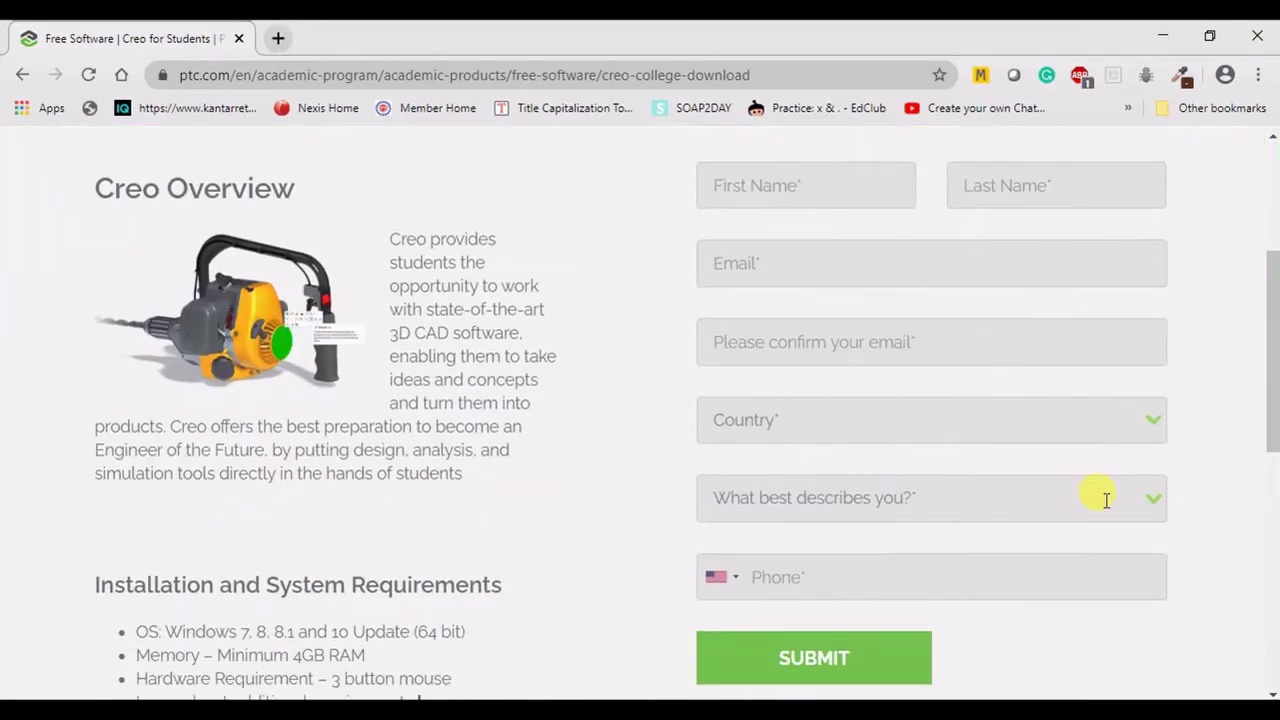
scroll(1100, 494, down, 2)
scroll(527, 368, down, 1)
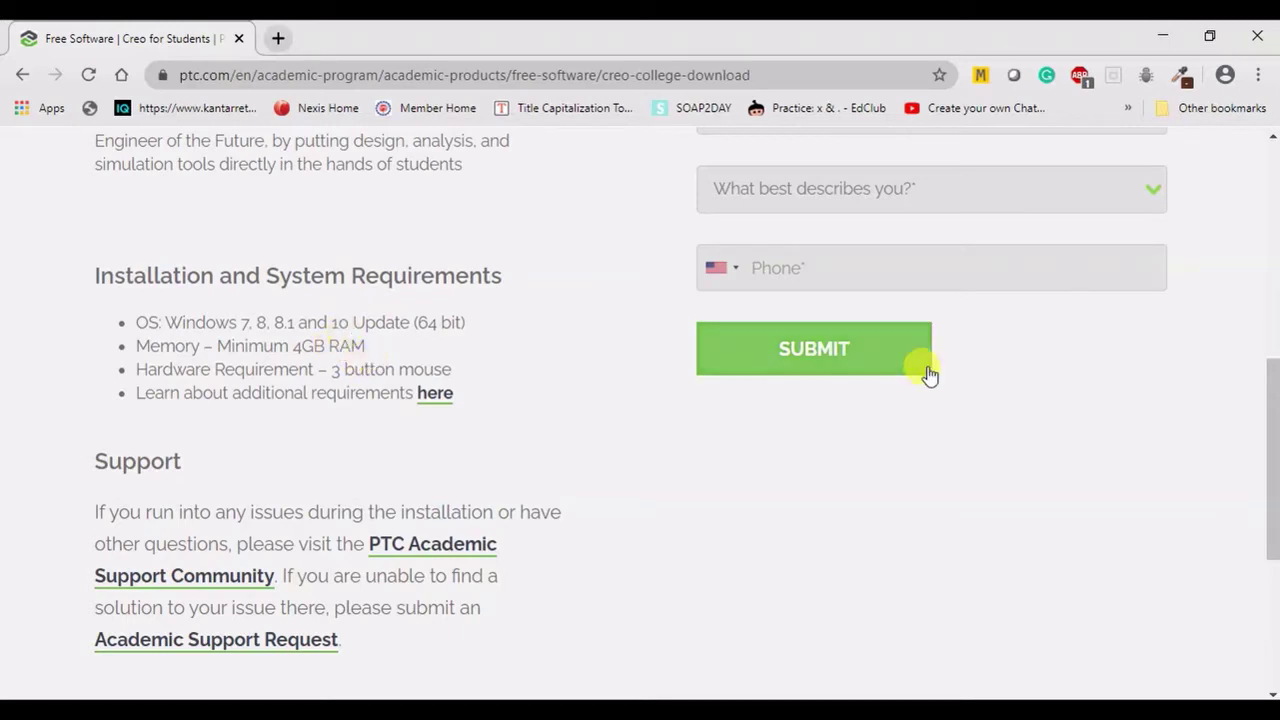
scroll(781, 490, up, 3)
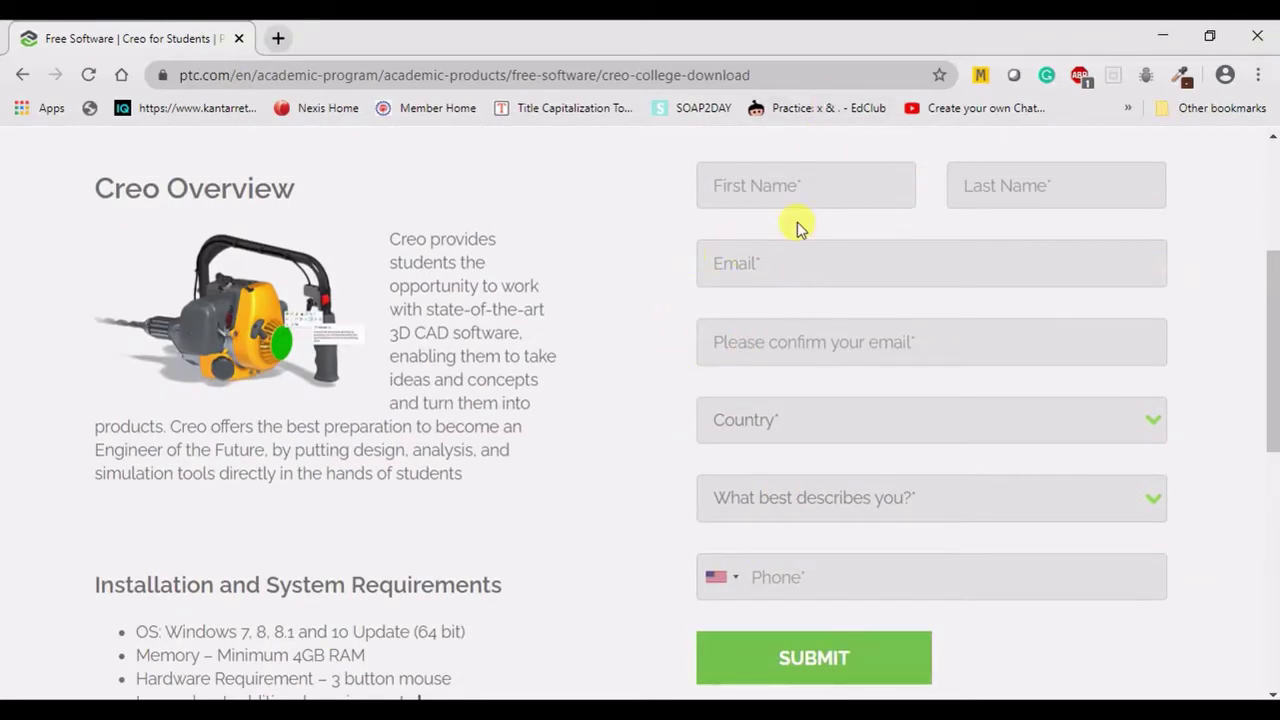
scroll(797, 222, up, 1)
scroll(790, 235, down, 2)
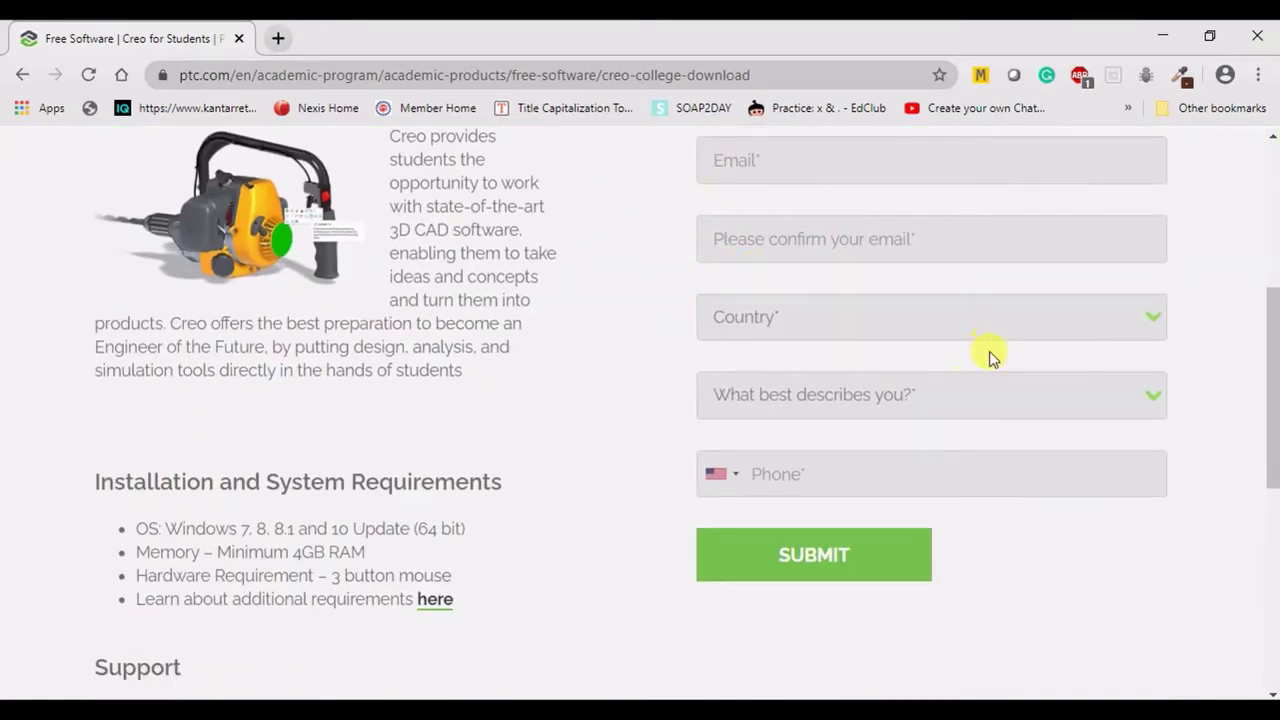
Step: Set 'What best describes you?' to College/University student and submit the registration
click(823, 585)
scroll(842, 552, up, 1)
scroll(842, 552, up, 2)
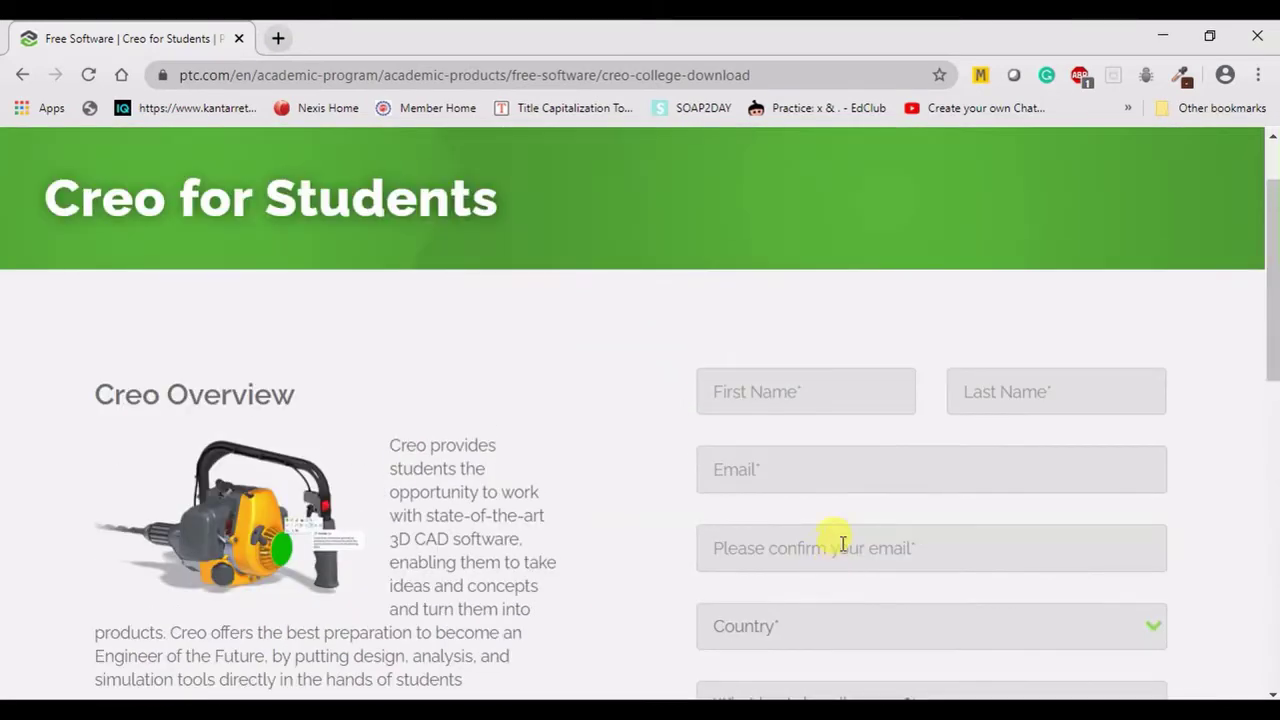
scroll(842, 543, down, 5)
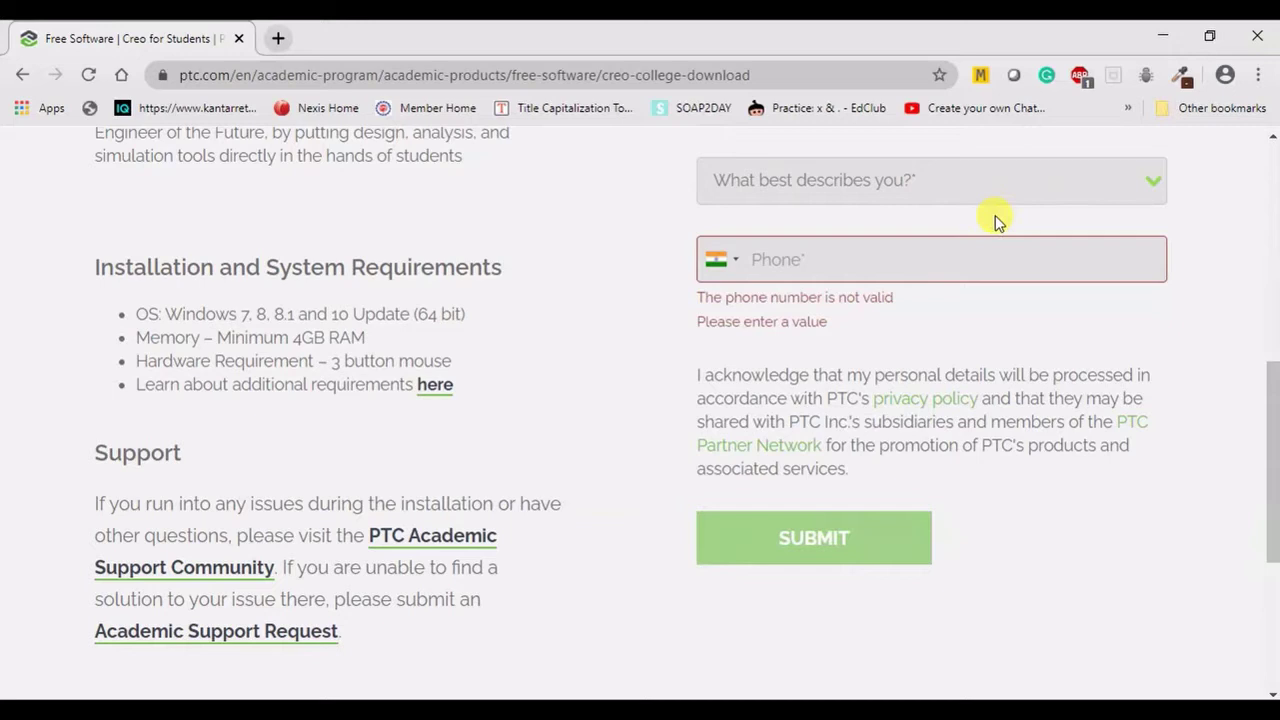
click(1149, 186)
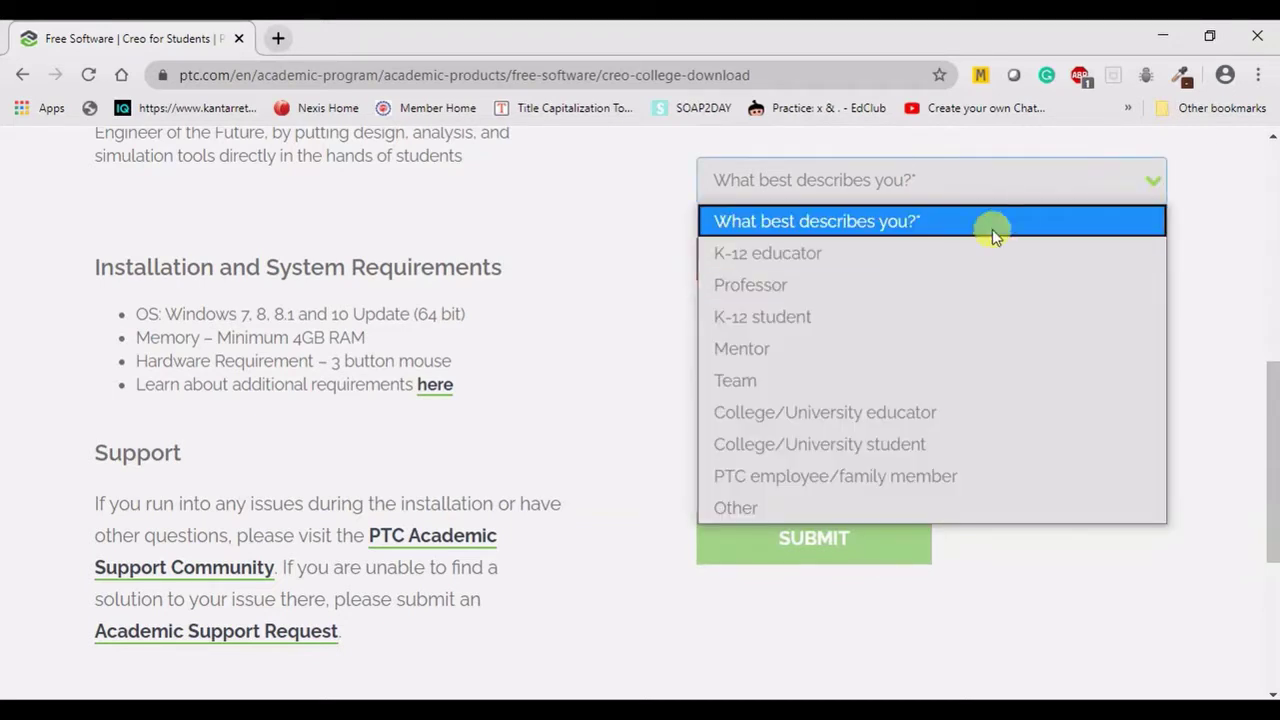
click(829, 444)
scroll(634, 286, up, 1)
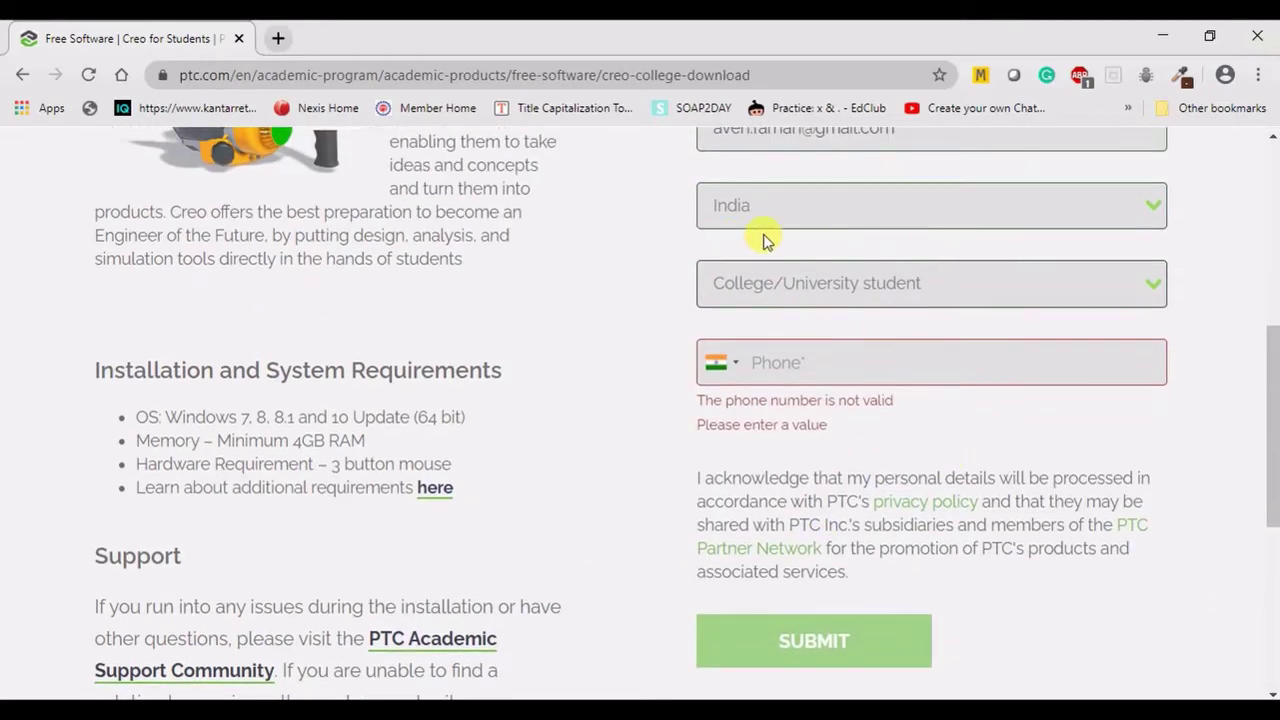
scroll(900, 250, down, 1)
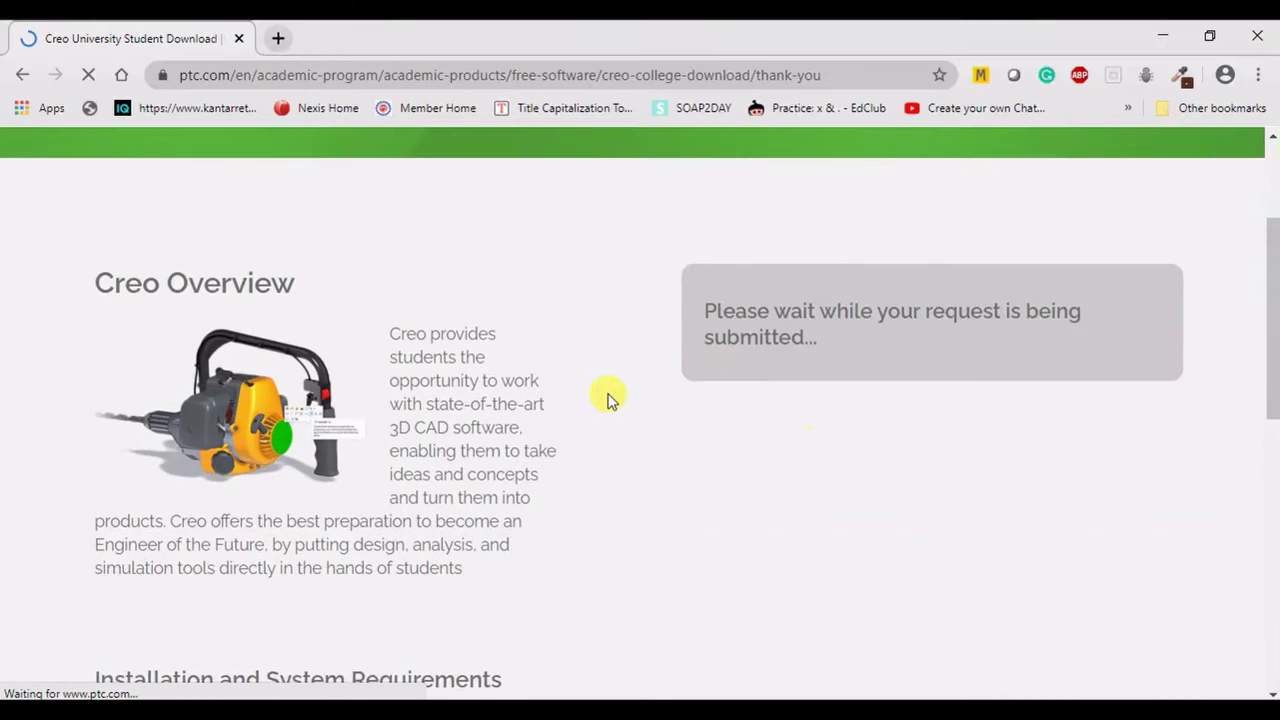
Step: Review the thank-you page's Creo 6.0 install link and older 5.0, 4.0 and 3.0 editions
scroll(491, 290, down, 3)
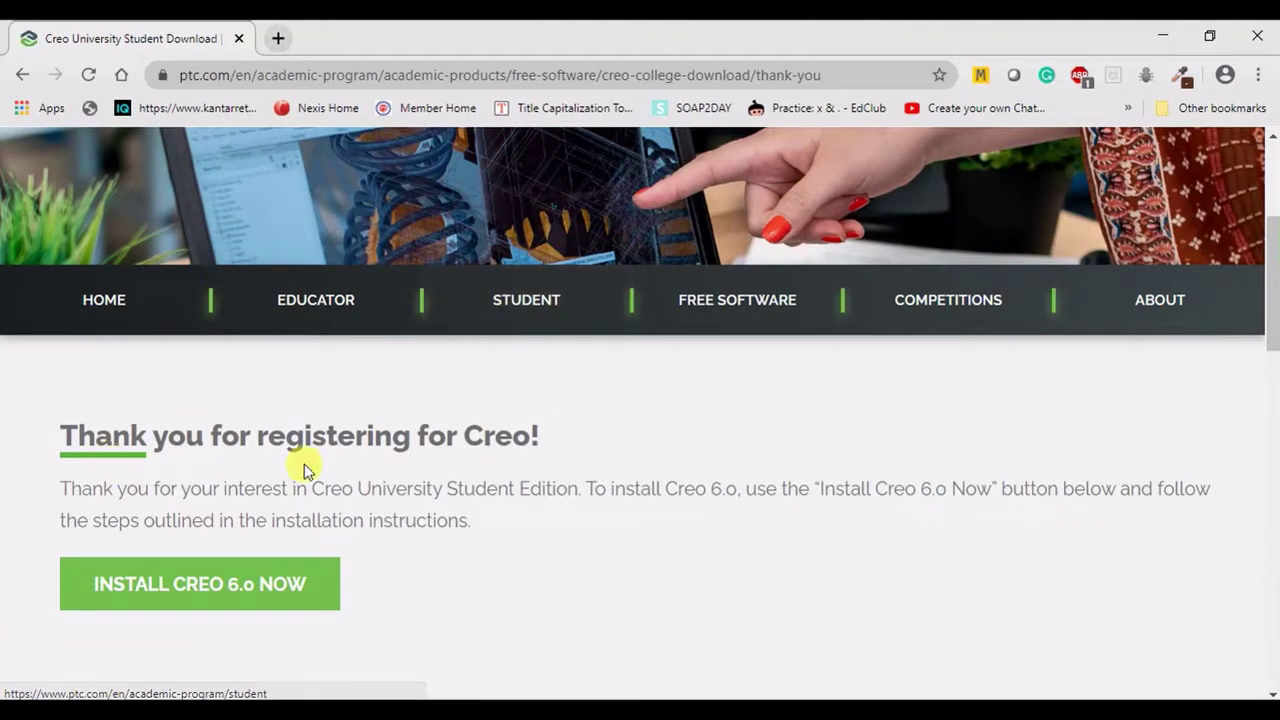
scroll(557, 447, down, 2)
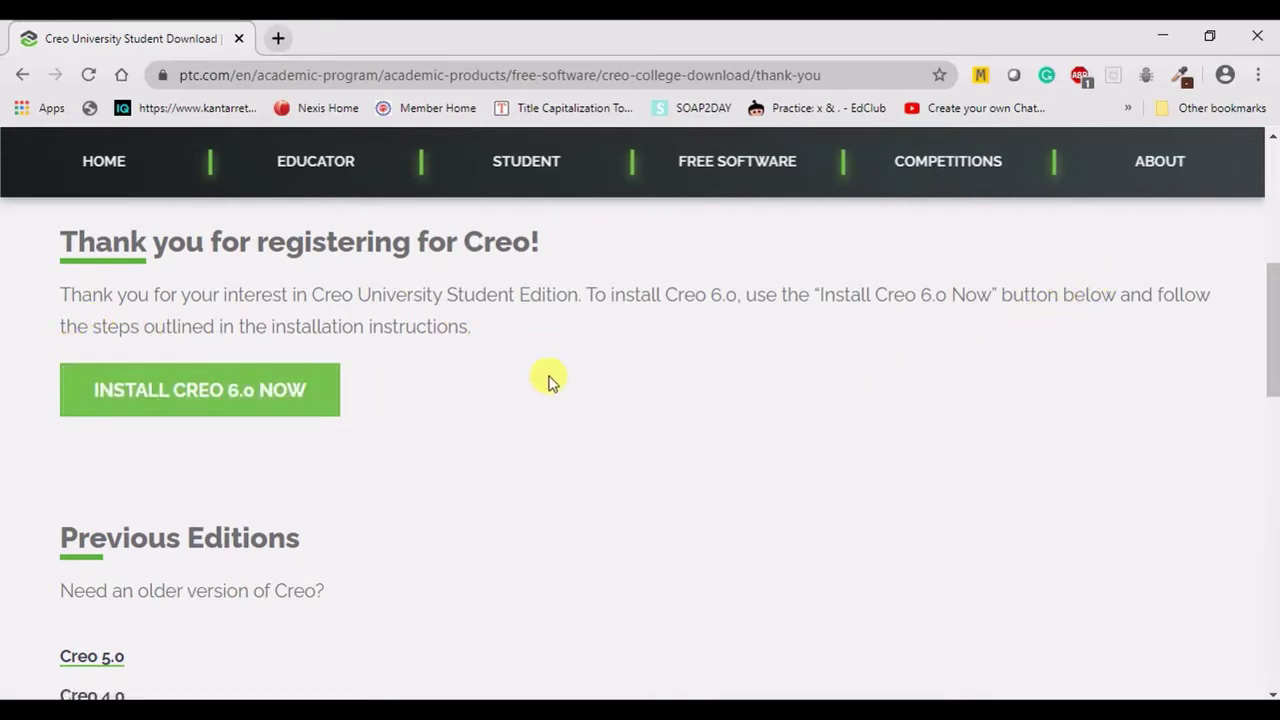
scroll(355, 372, down, 1)
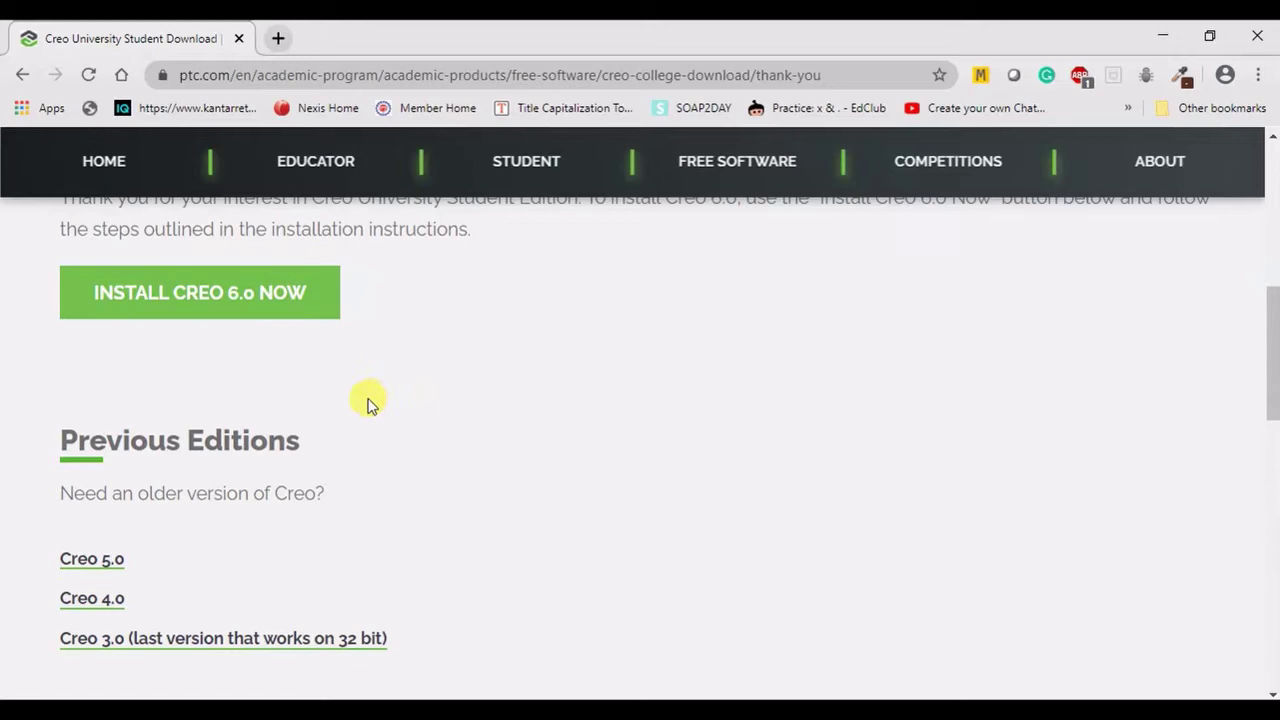
scroll(194, 491, up, 4)
scroll(537, 345, down, 3)
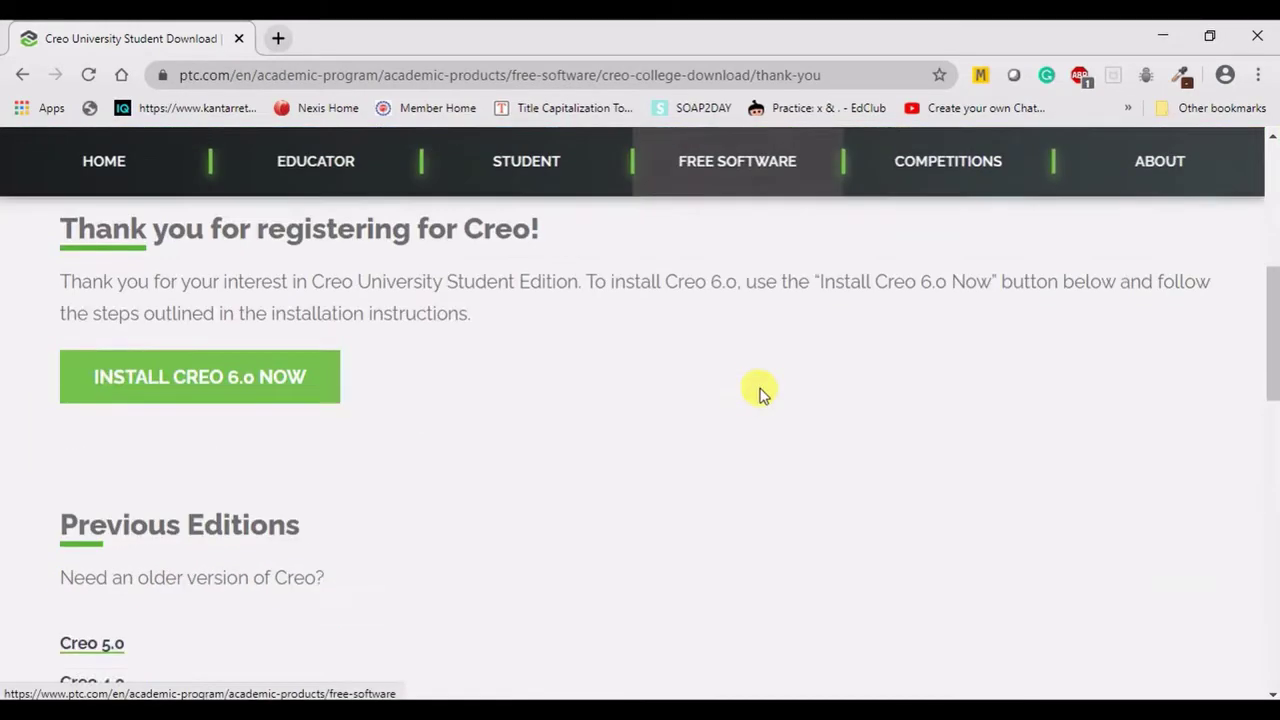
scroll(251, 386, down, 1)
scroll(250, 390, down, 1)
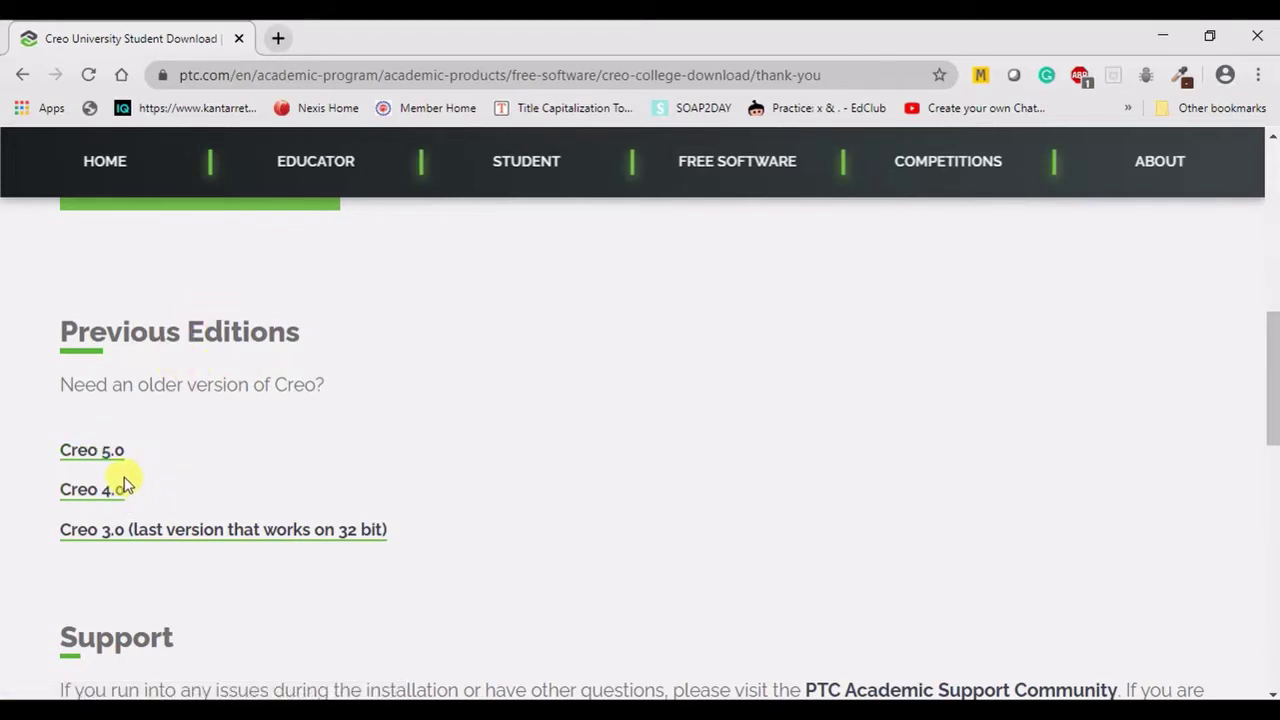
scroll(106, 408, down, 1)
scroll(108, 410, down, 1)
scroll(108, 410, up, 2)
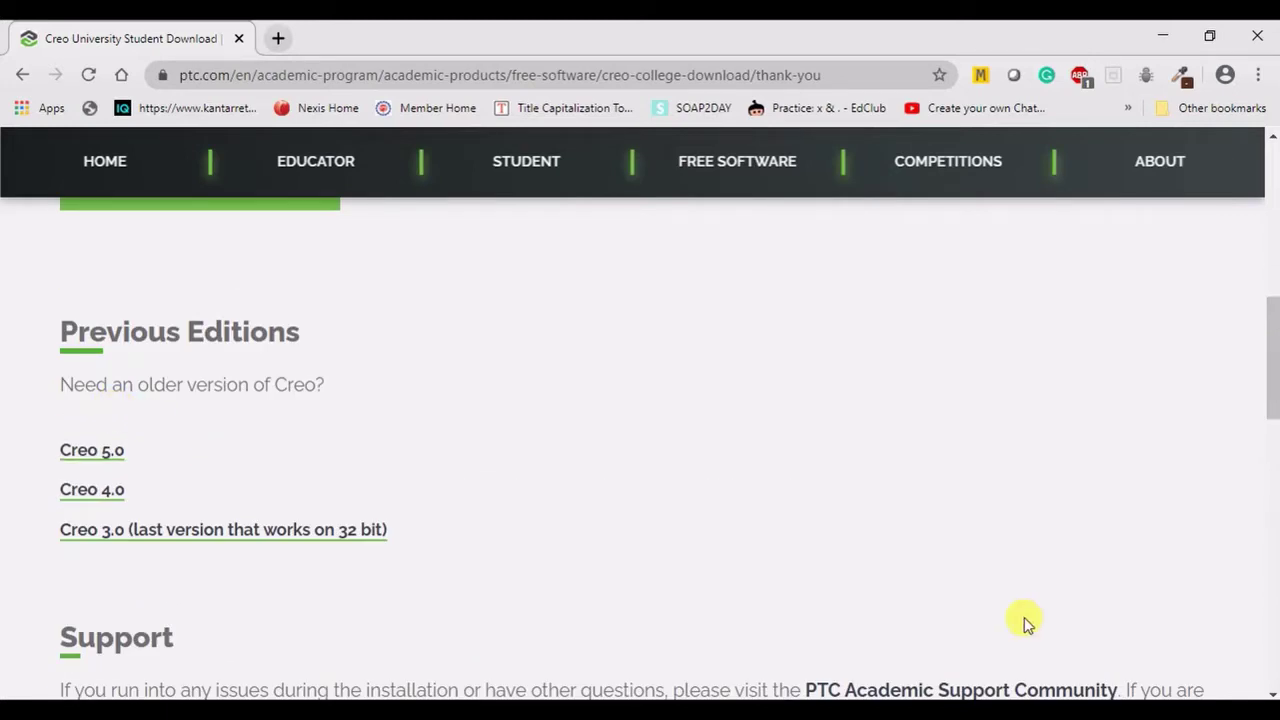
scroll(157, 457, up, 2)
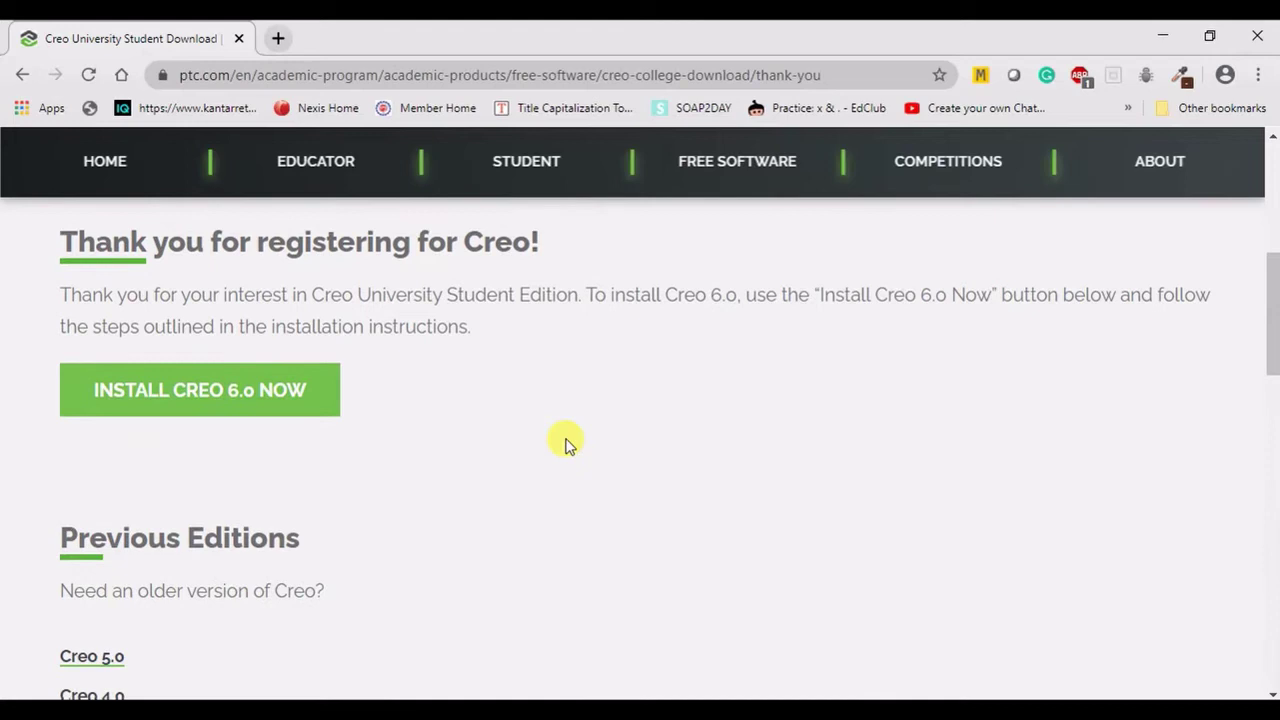
scroll(123, 430, down, 2)
scroll(200, 480, up, 1)
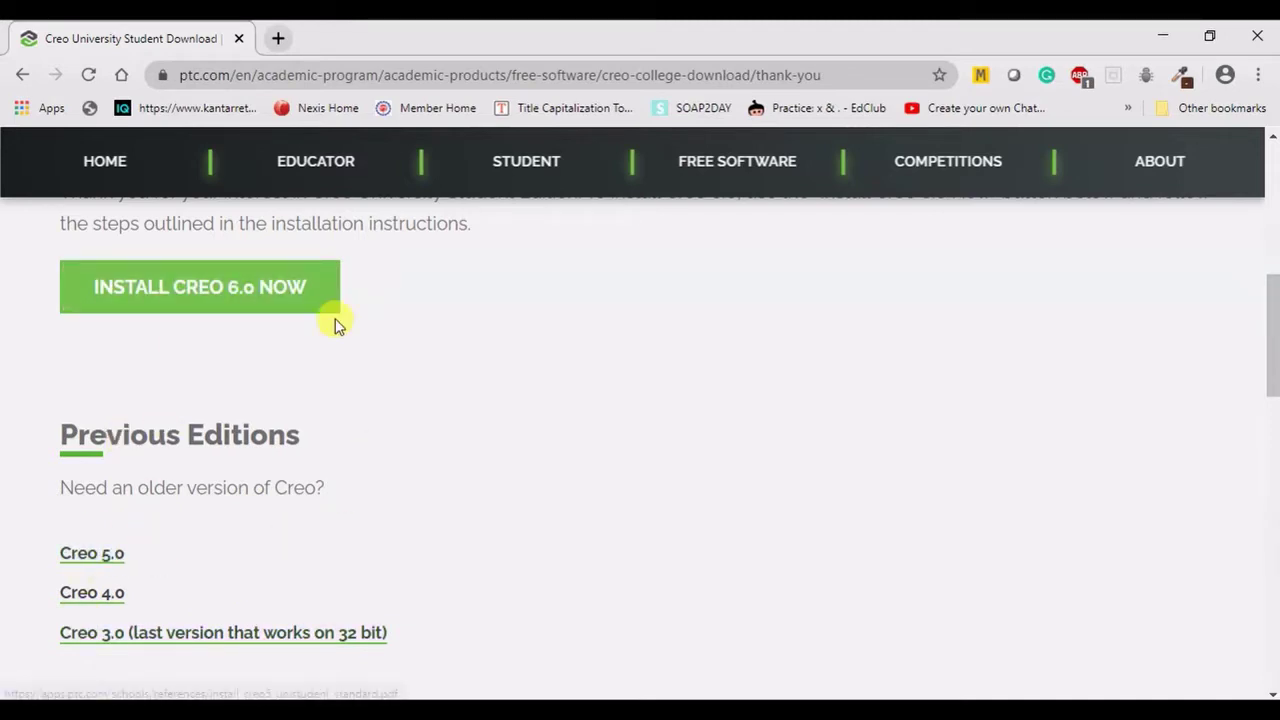
Step: Open the Creo 6.0 Quick Installation Guide PDF, read both pages and return to page 1
click(176, 290)
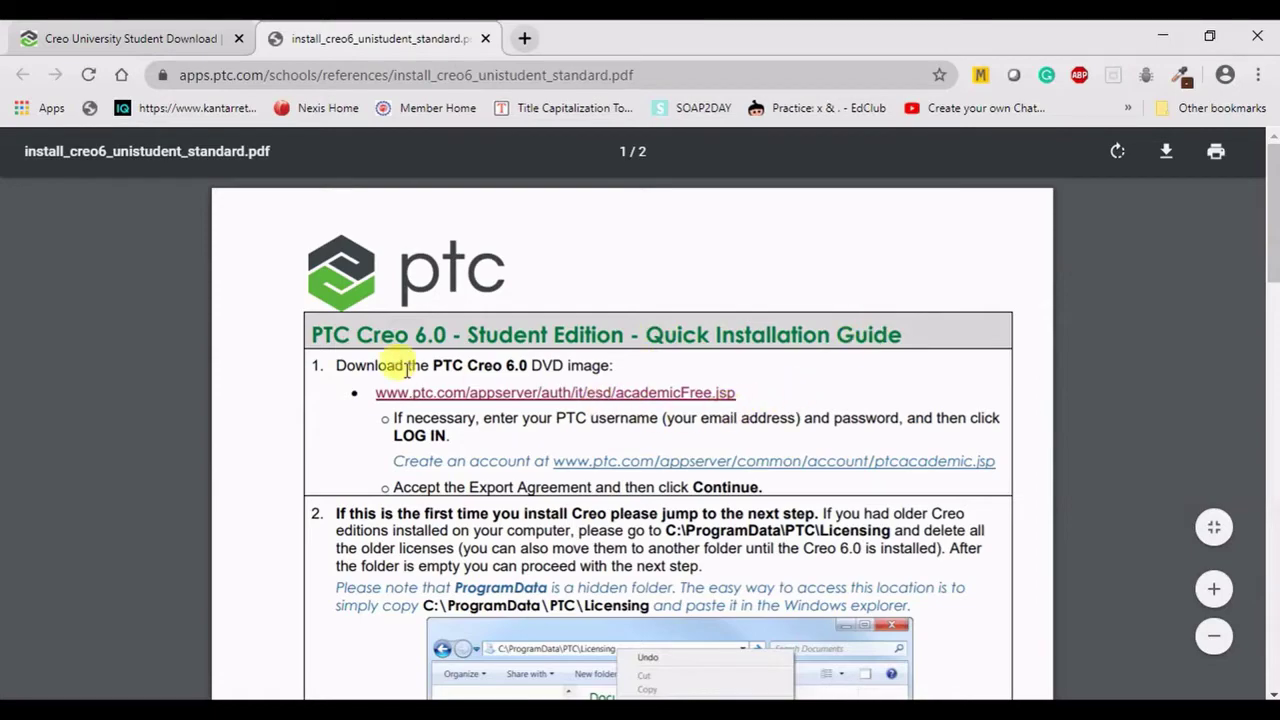
scroll(333, 330, down, 2)
scroll(323, 277, down, 3)
scroll(423, 286, down, 6)
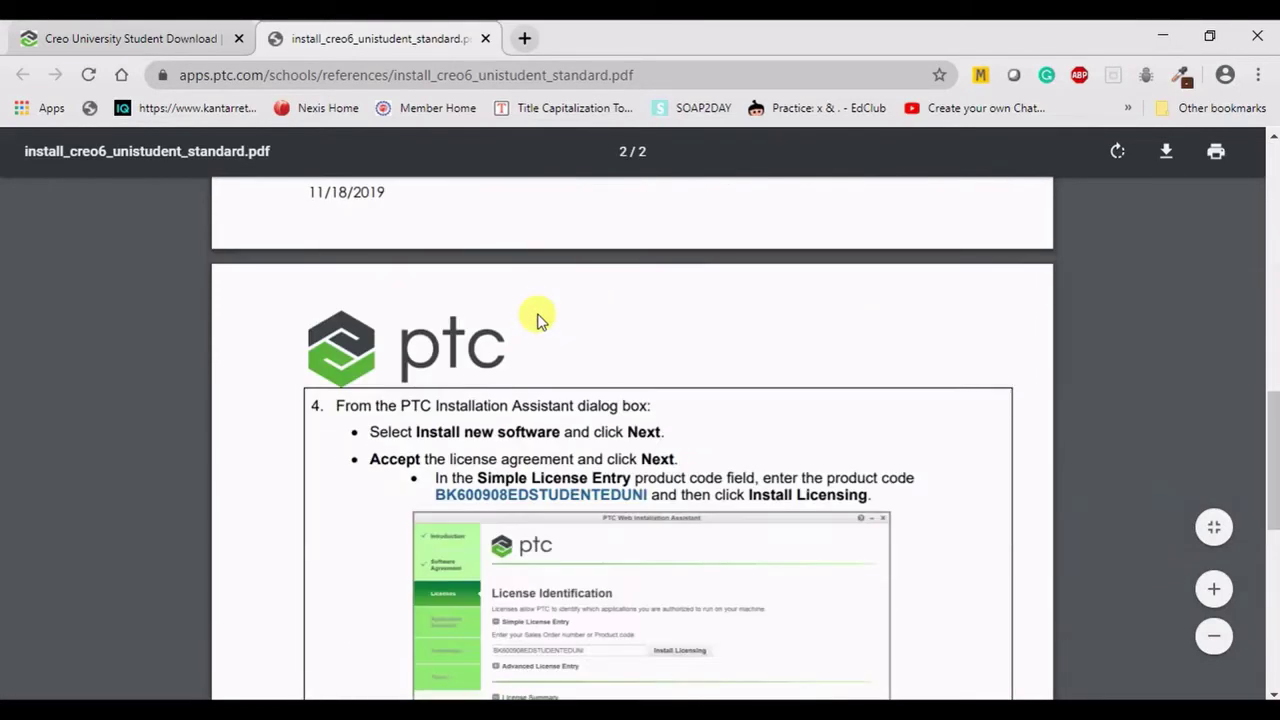
scroll(537, 314, down, 3)
scroll(537, 320, down, 2)
scroll(537, 320, down, 1)
scroll(537, 320, up, 10)
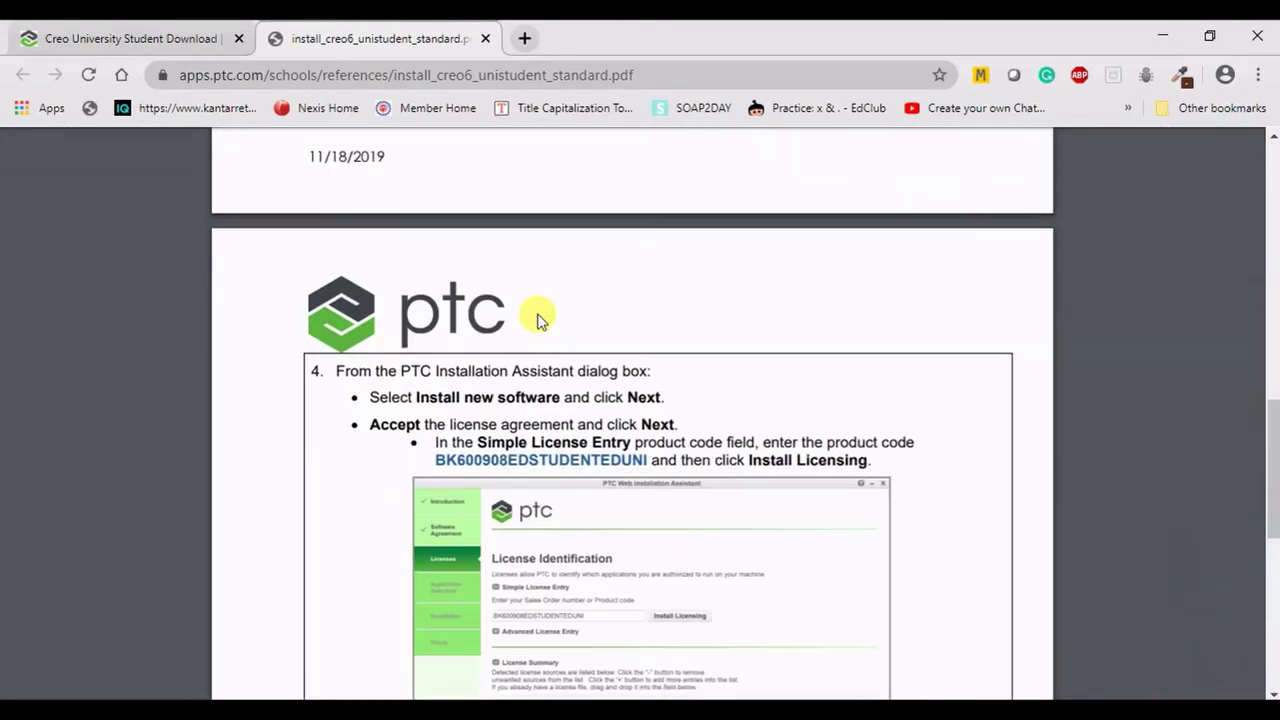
scroll(537, 320, up, 5)
scroll(537, 330, up, 4)
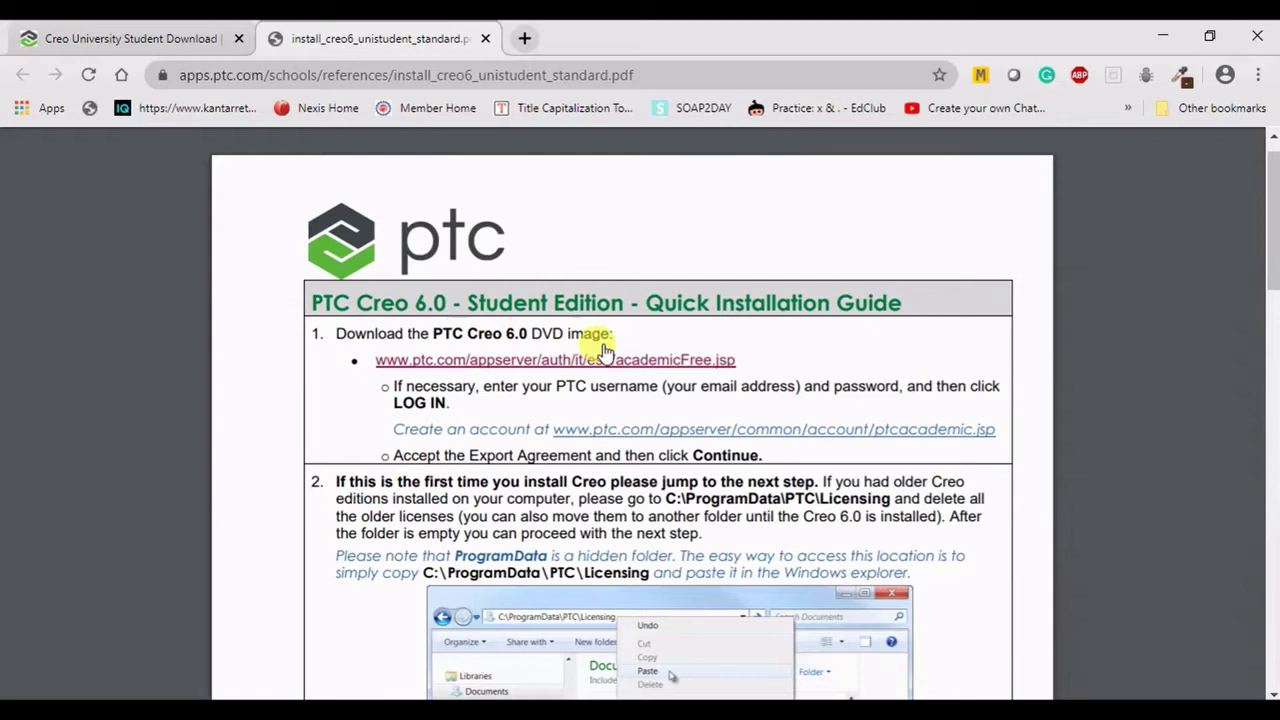
Step: Open the guide's academicFree.jsp download link in a new tab and switch to it
right_click(470, 358)
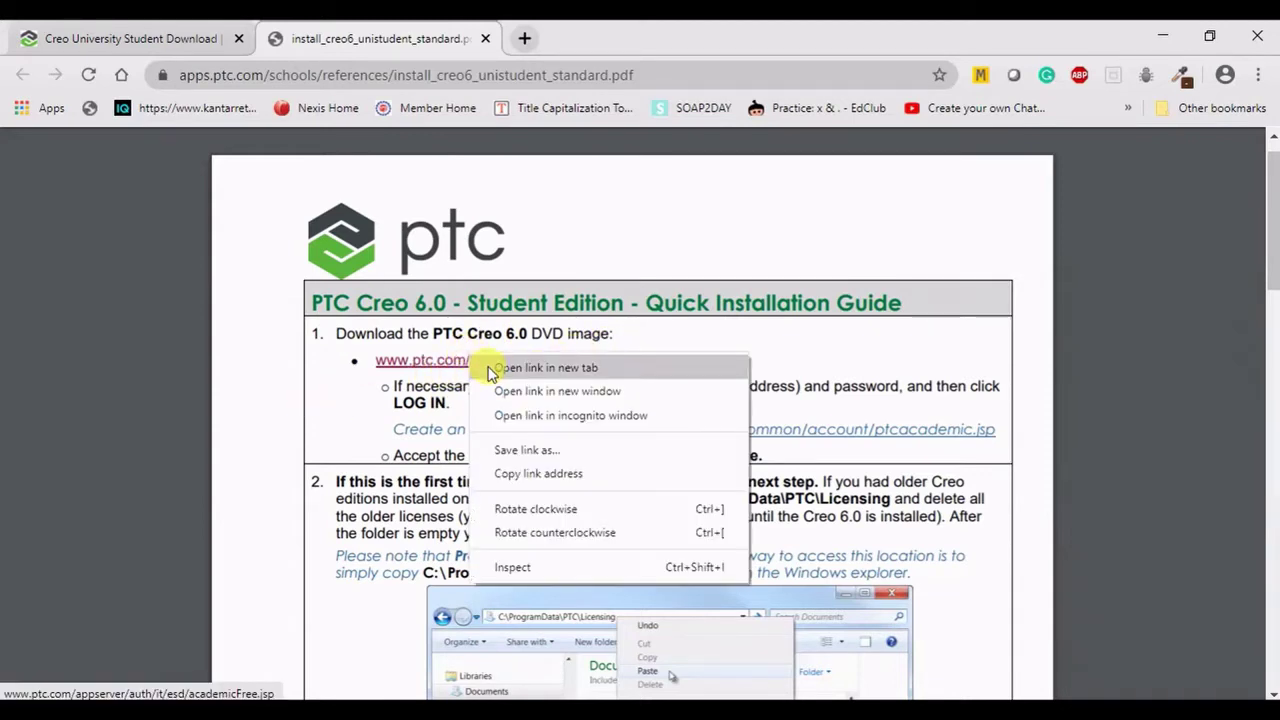
click(500, 368)
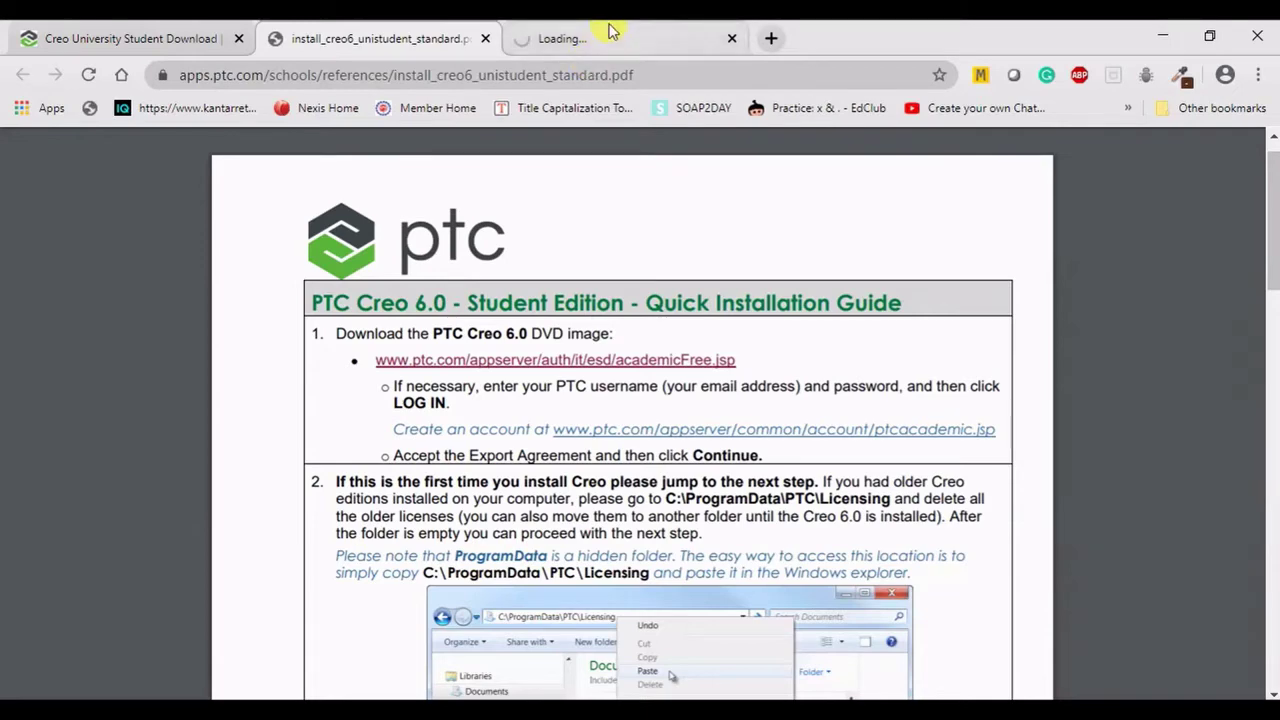
click(605, 32)
click(343, 25)
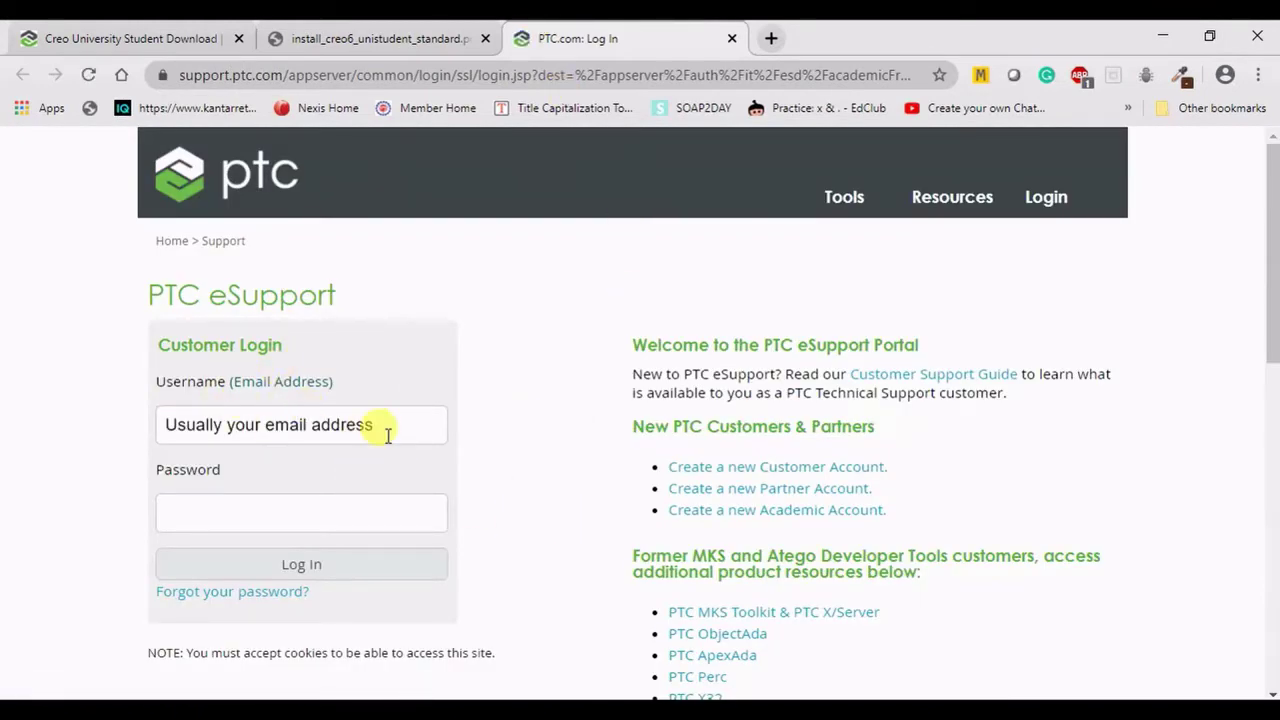
Step: Start entering the username on the eSupport Customer Login page
scroll(388, 435, down, 2)
scroll(363, 426, up, 2)
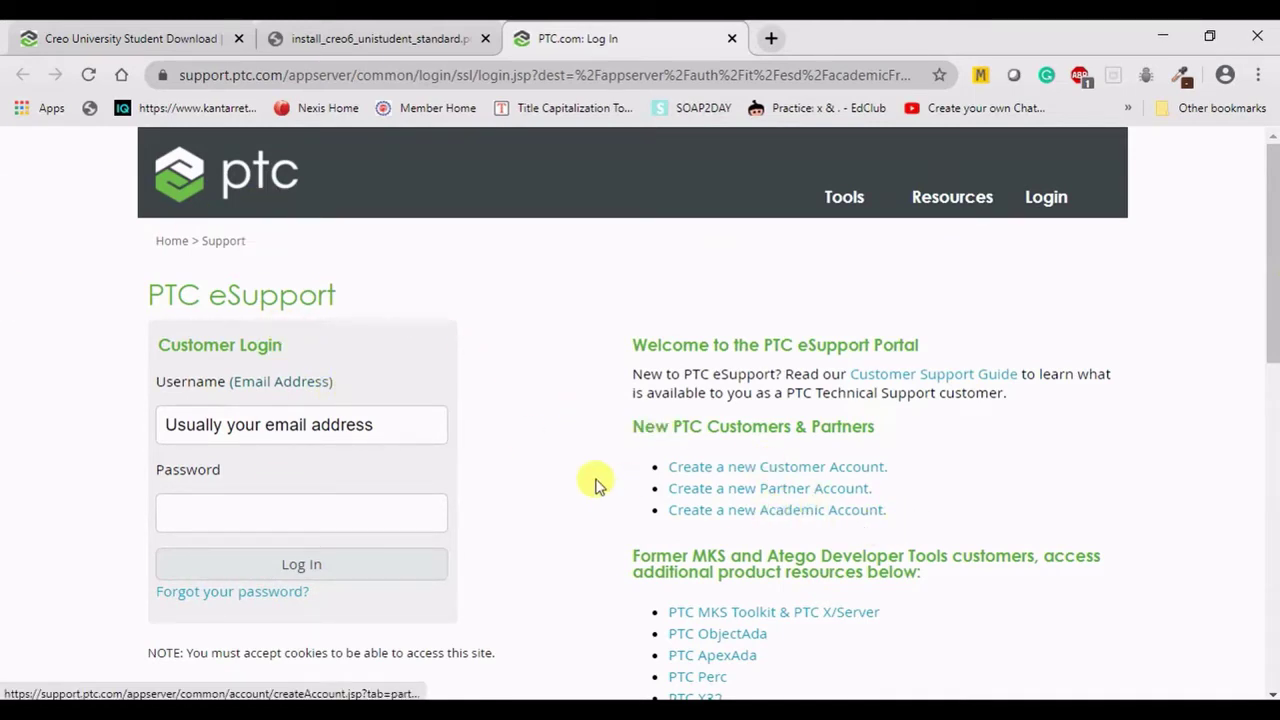
scroll(55, 282, down, 2)
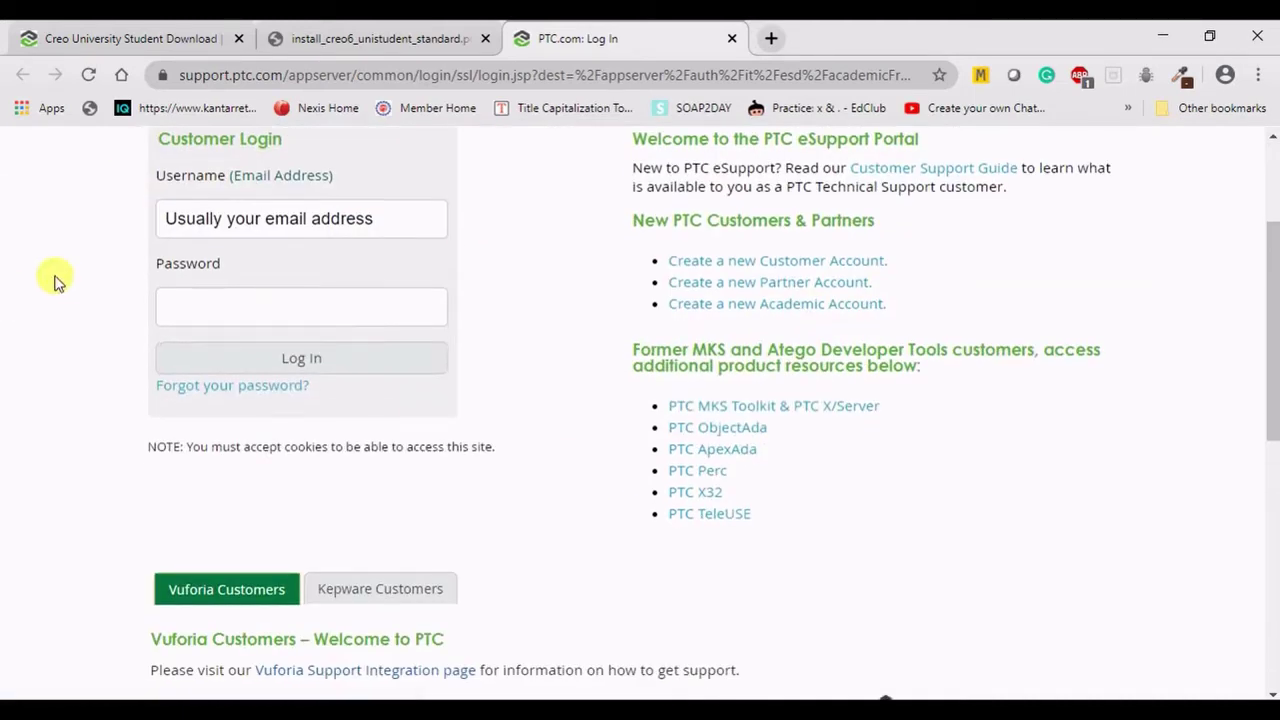
click(240, 222)
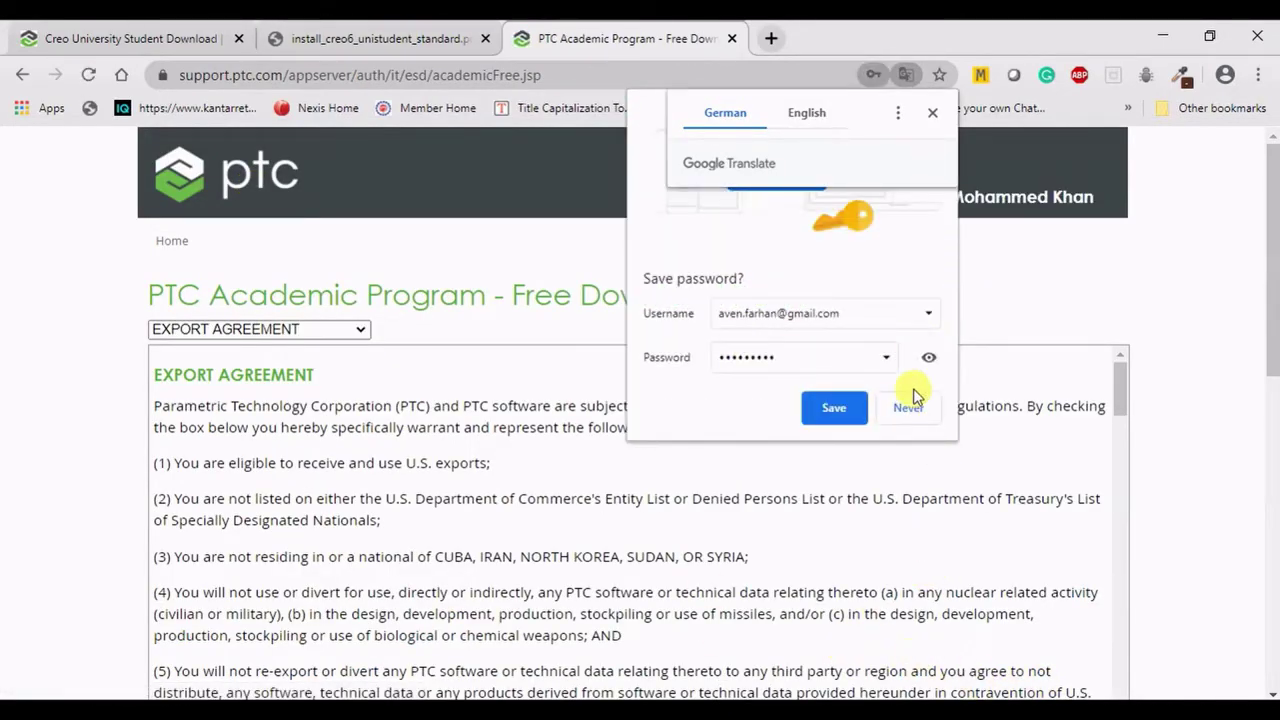
Step: Decline saving the login password and scroll through the Export Agreement terms
click(910, 404)
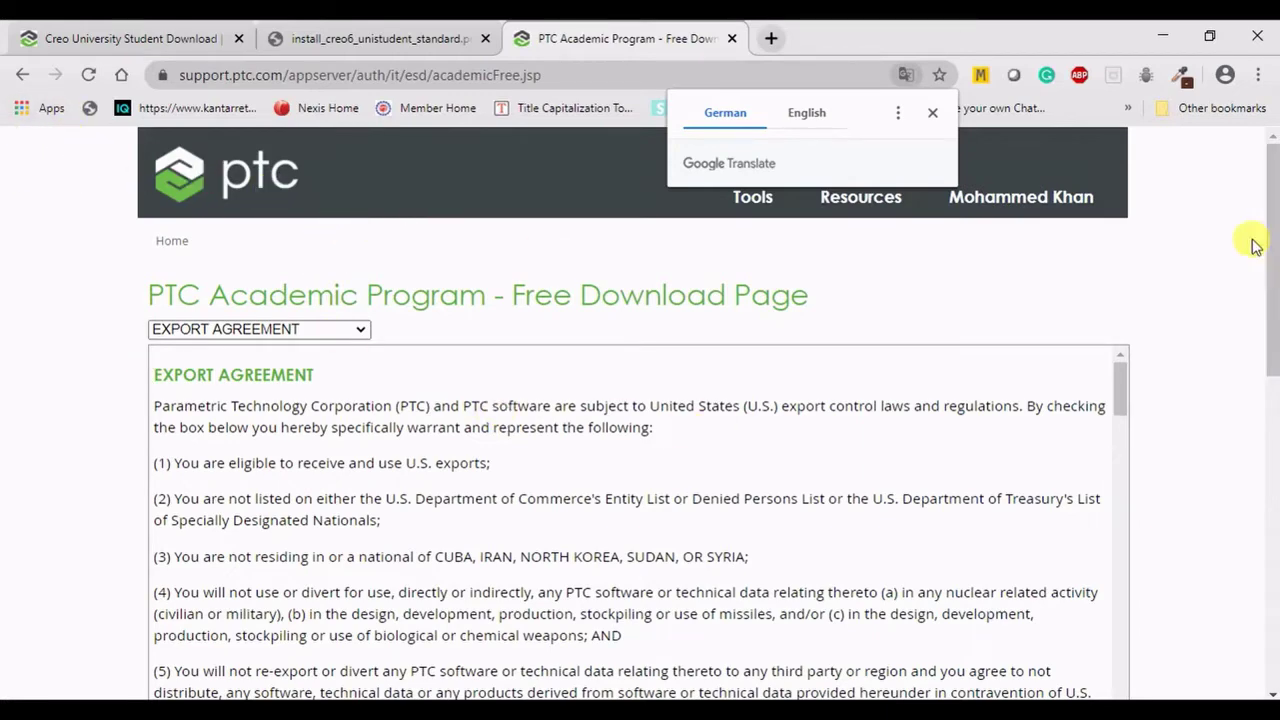
drag(1271, 230, 1271, 284)
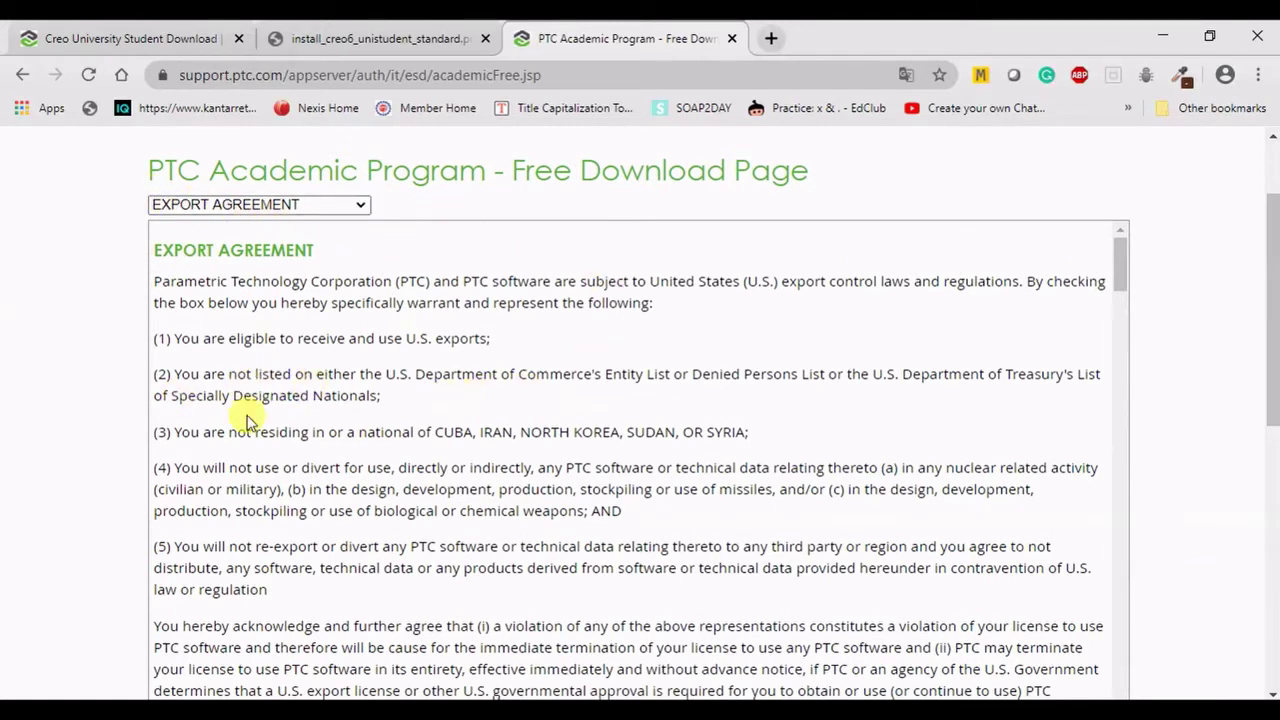
scroll(433, 463, down, 2)
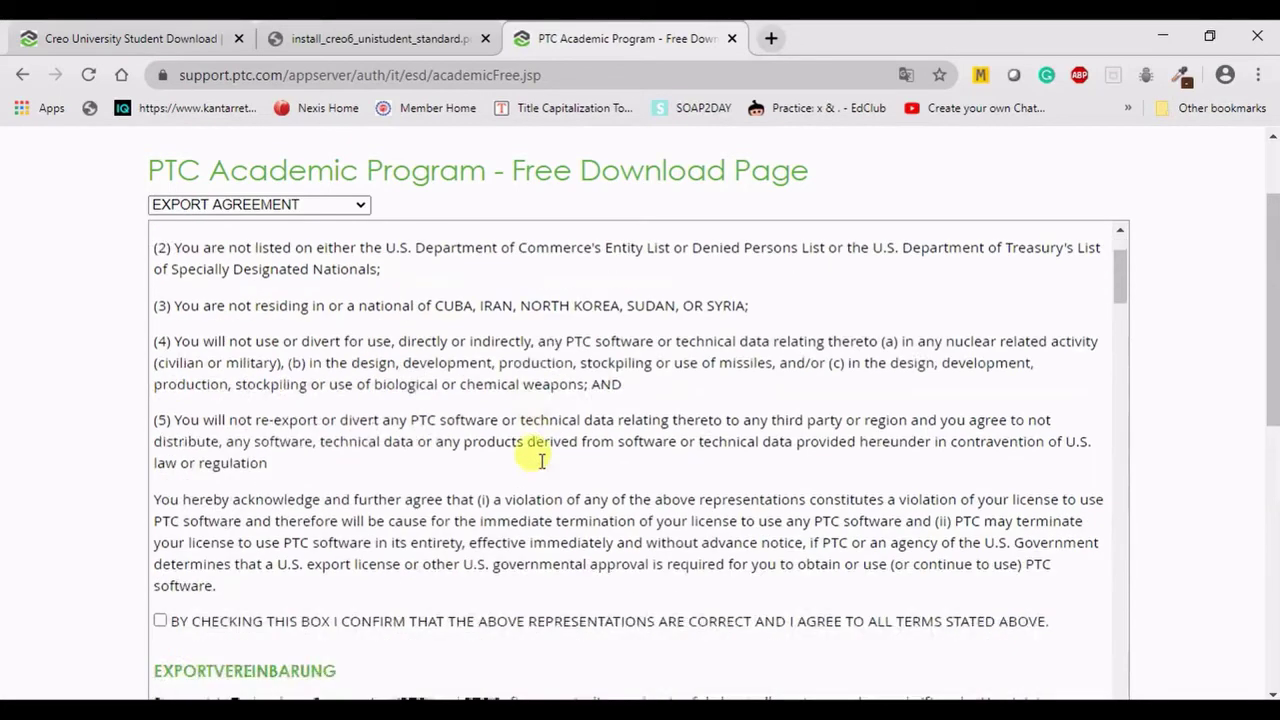
scroll(433, 460, down, 1)
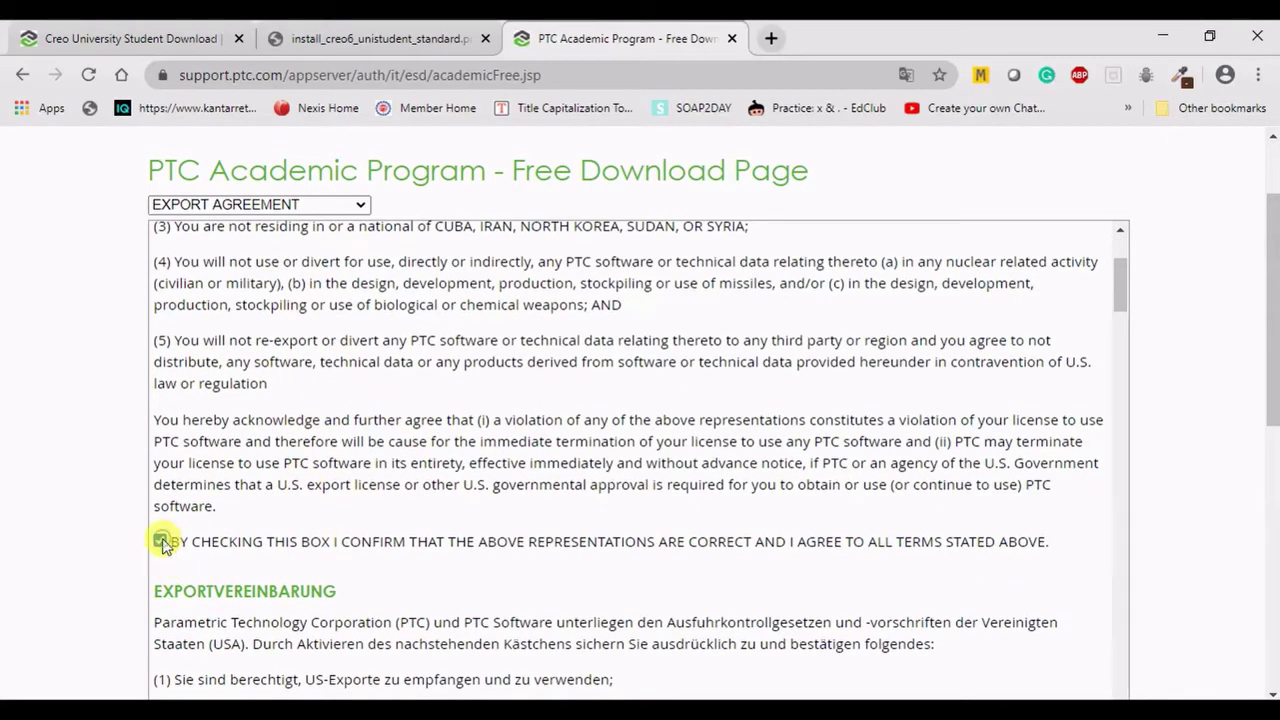
scroll(460, 470, up, 3)
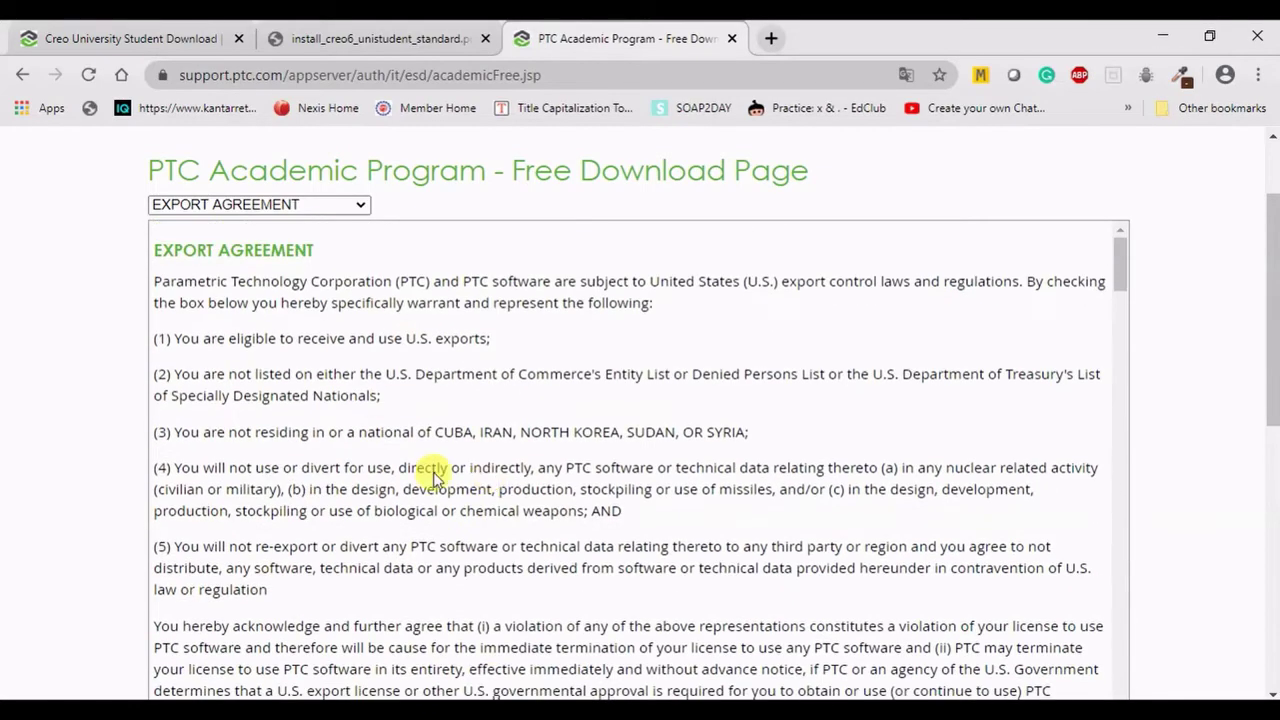
scroll(400, 460, down, 3)
scroll(403, 460, down, 3)
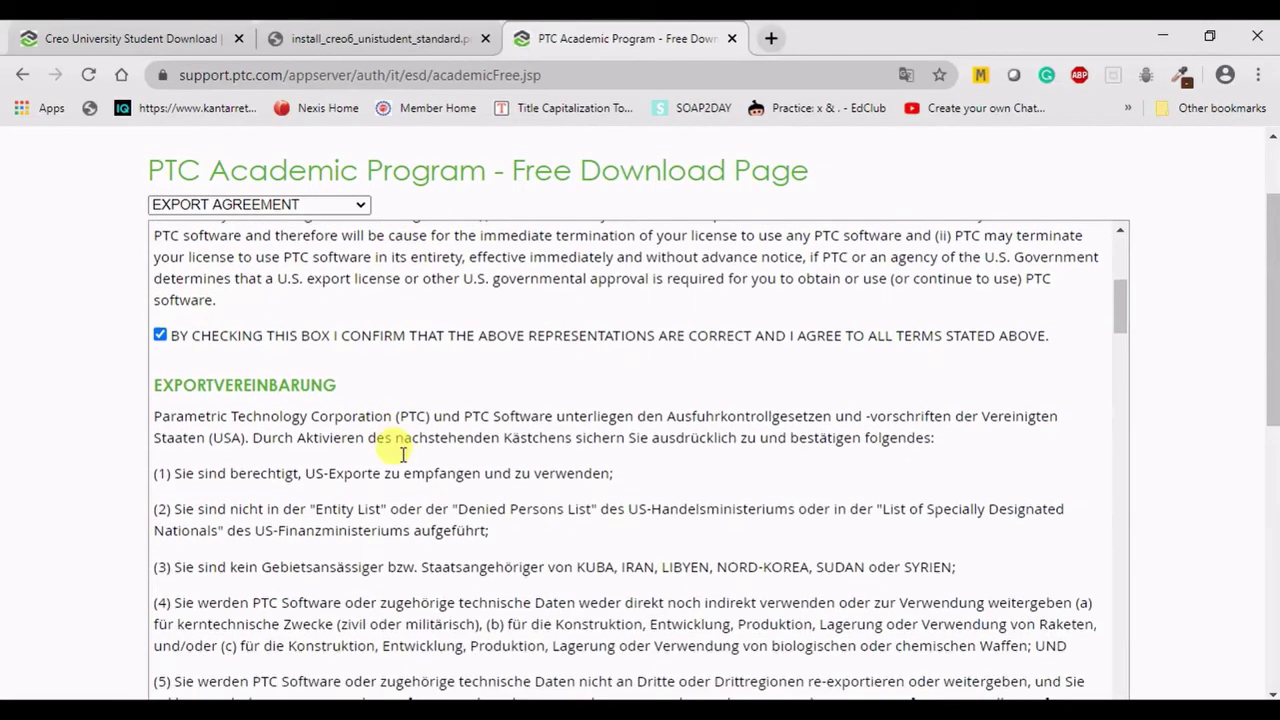
scroll(403, 455, down, 4)
scroll(403, 455, down, 2)
scroll(403, 452, down, 4)
scroll(403, 452, down, 2)
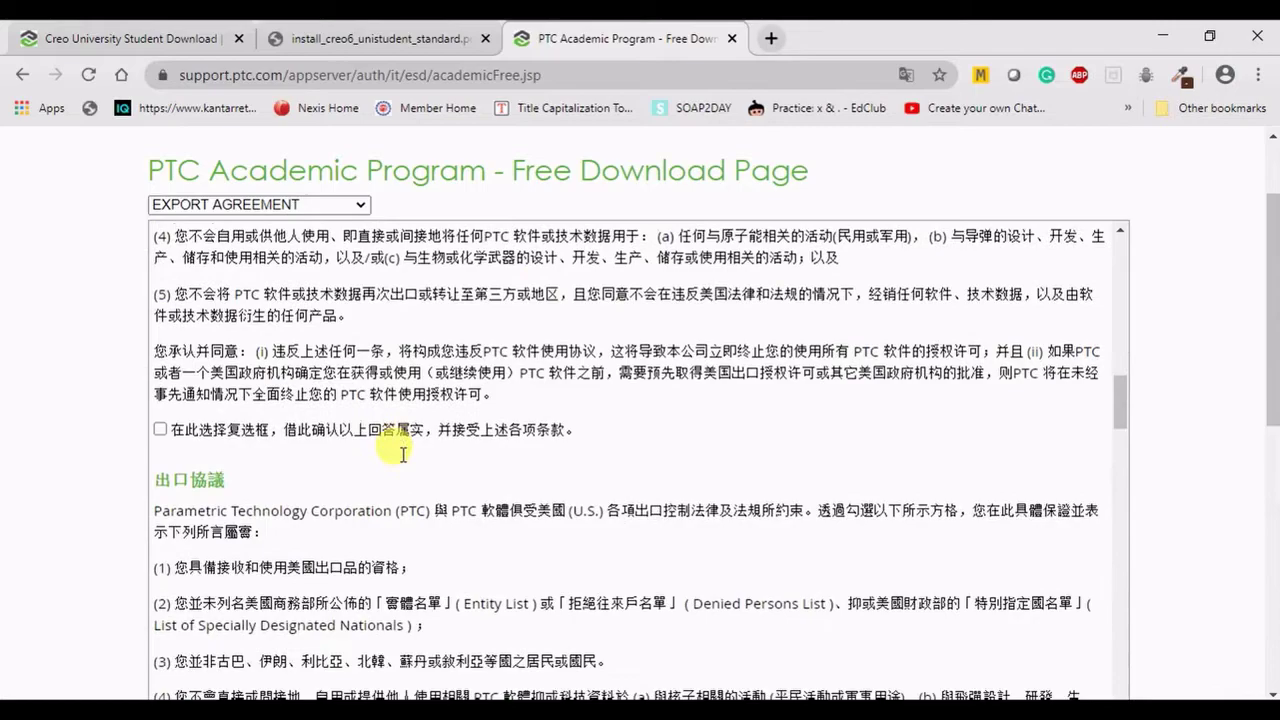
scroll(403, 452, down, 4)
scroll(403, 452, down, 3)
scroll(403, 452, down, 3)
scroll(403, 452, down, 5)
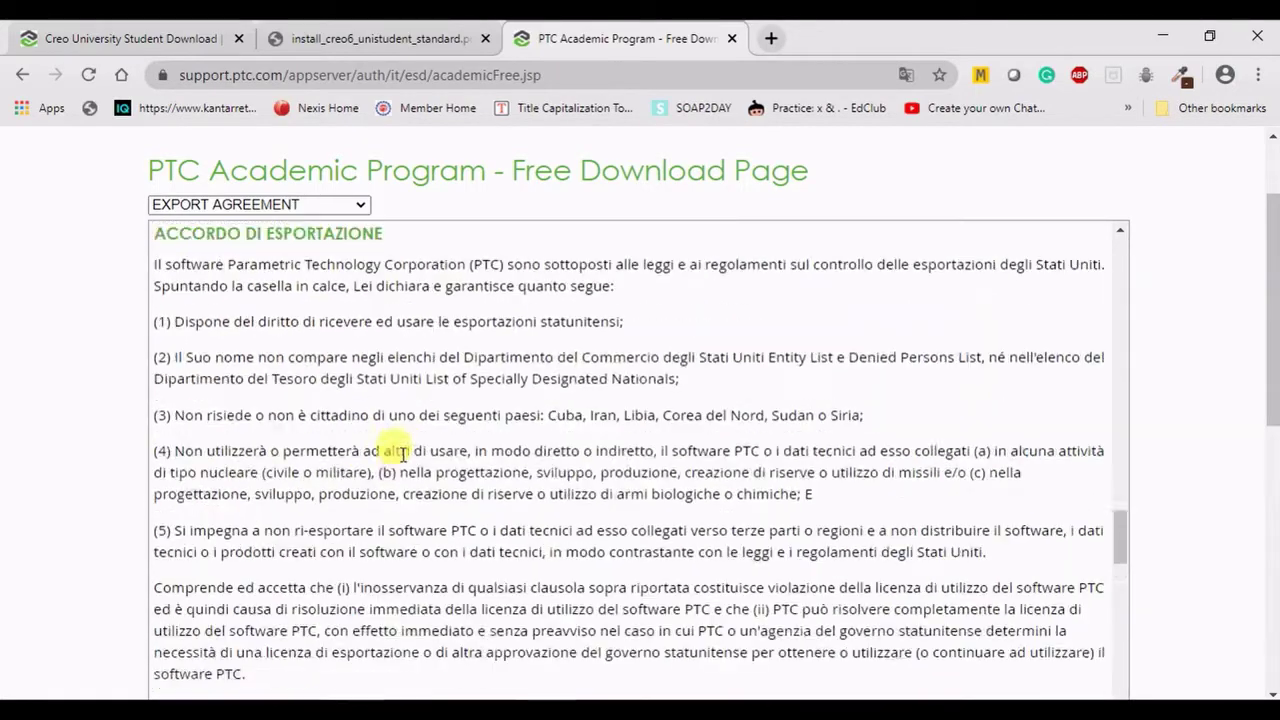
scroll(314, 457, down, 1)
scroll(300, 470, down, 3)
scroll(286, 486, down, 4)
scroll(175, 488, down, 1)
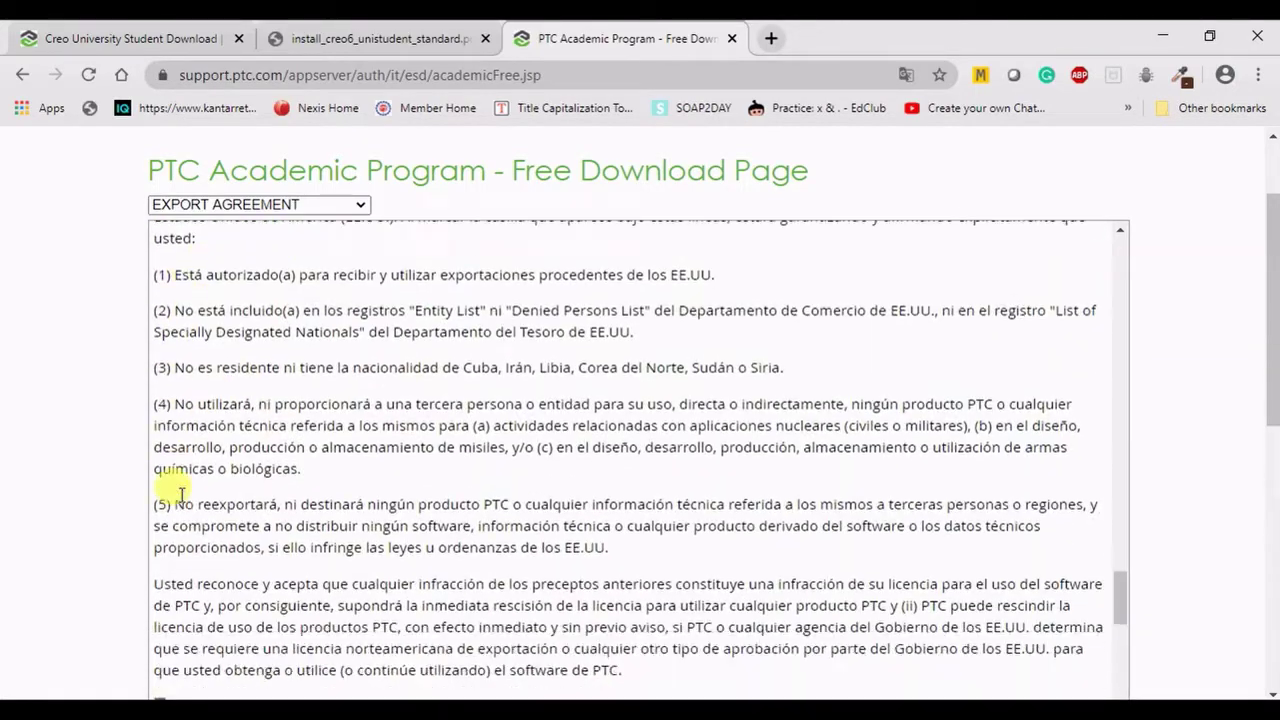
scroll(177, 488, down, 3)
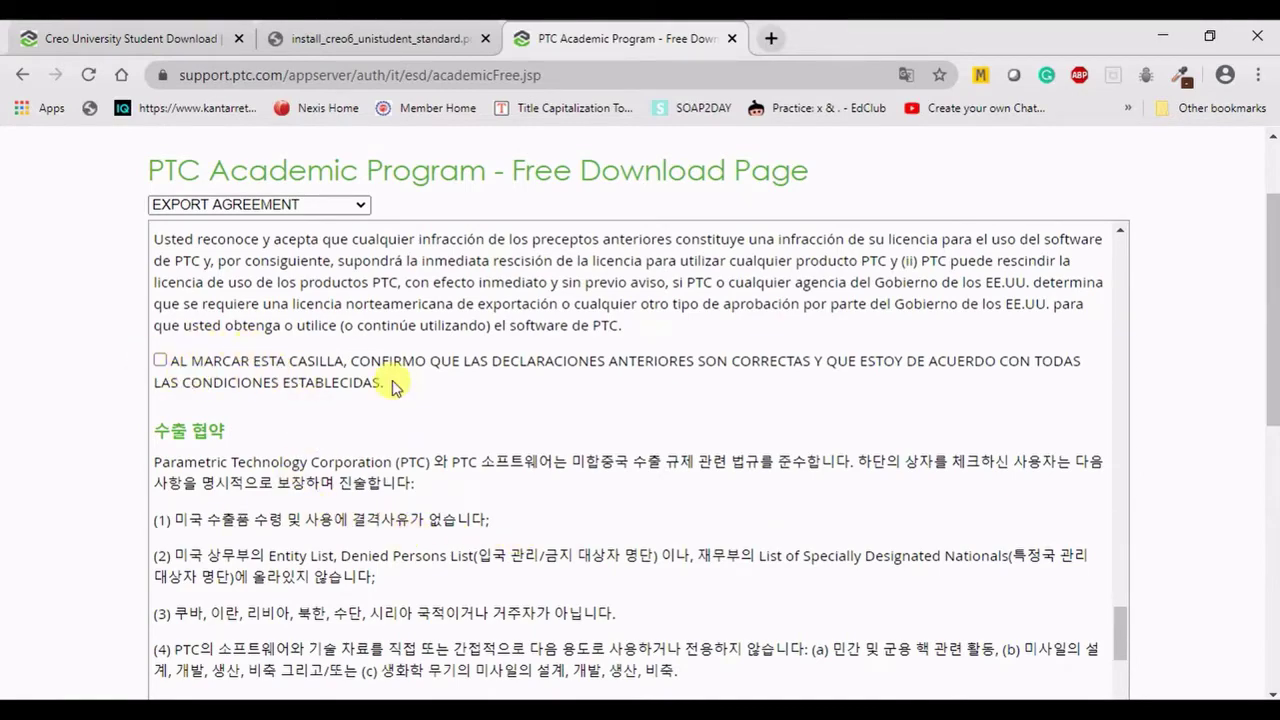
Step: Confirm the 'By checking this box' agreement is ticked, ready to continue
scroll(600, 420, down, 5)
scroll(553, 408, down, 1)
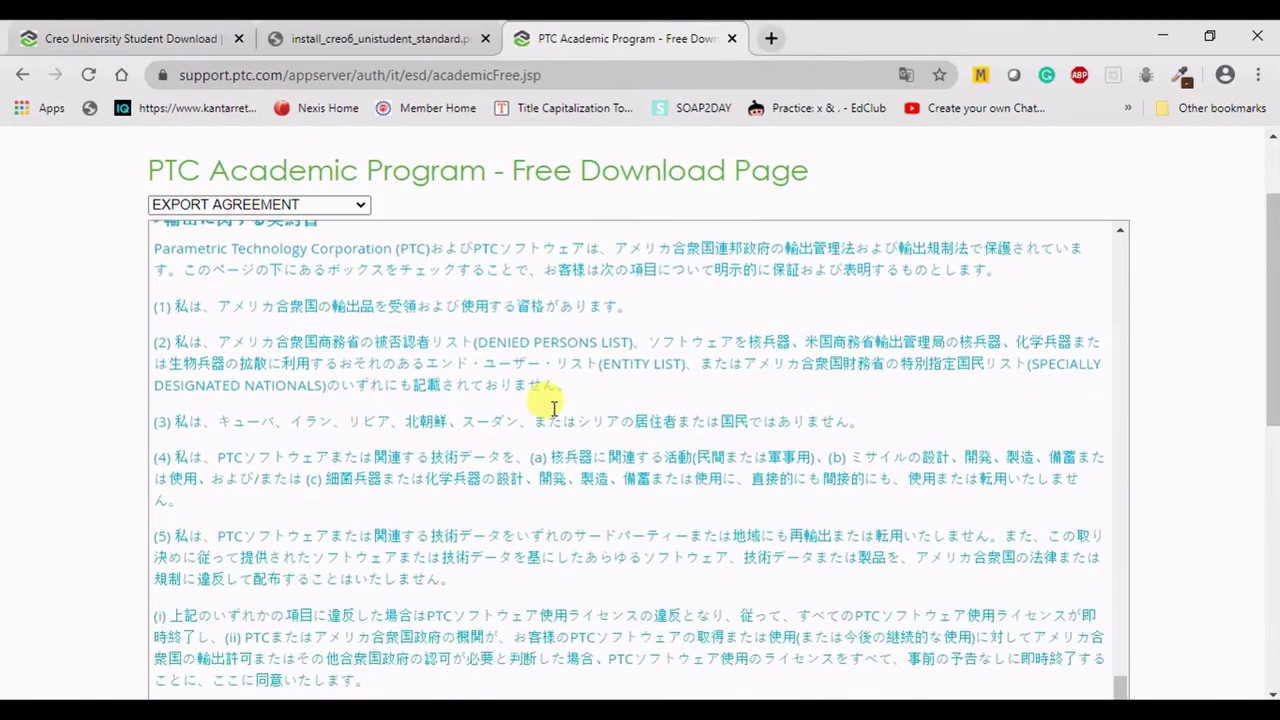
scroll(334, 377, up, 2)
scroll(334, 414, up, 3)
scroll(350, 420, up, 3)
scroll(350, 420, up, 4)
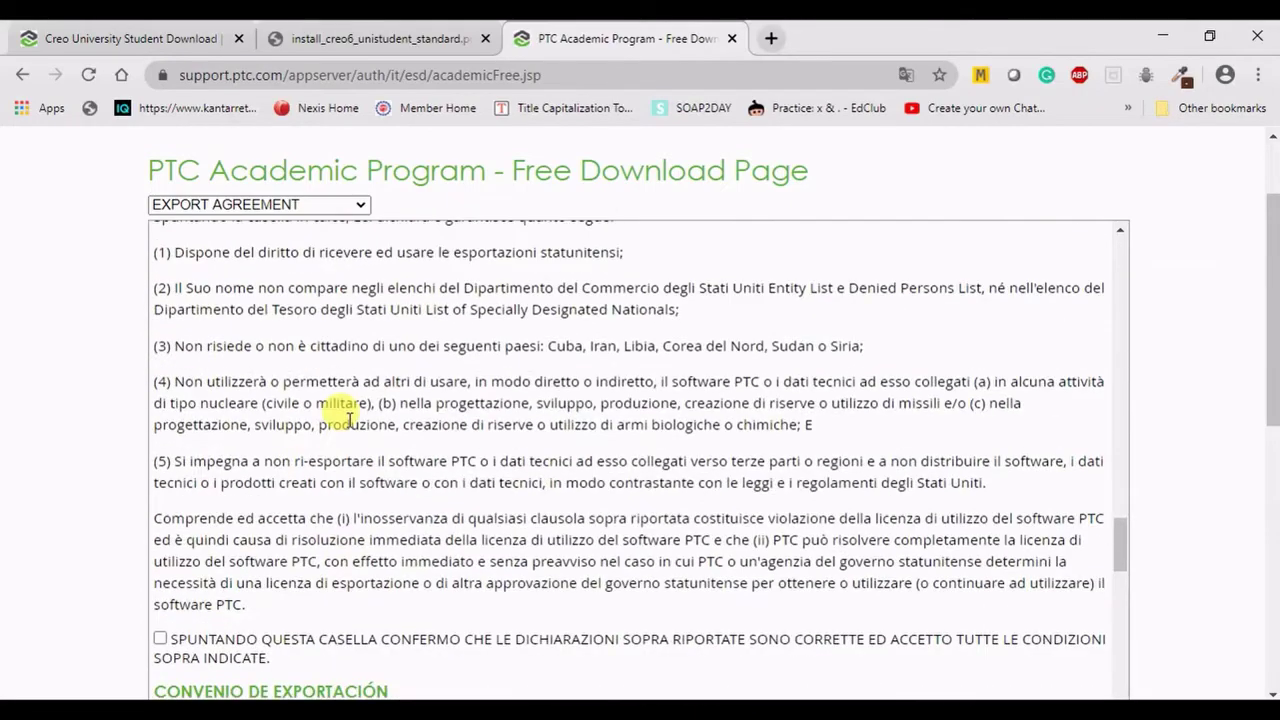
scroll(350, 420, up, 4)
scroll(350, 420, up, 4)
scroll(349, 425, up, 4)
scroll(349, 421, up, 4)
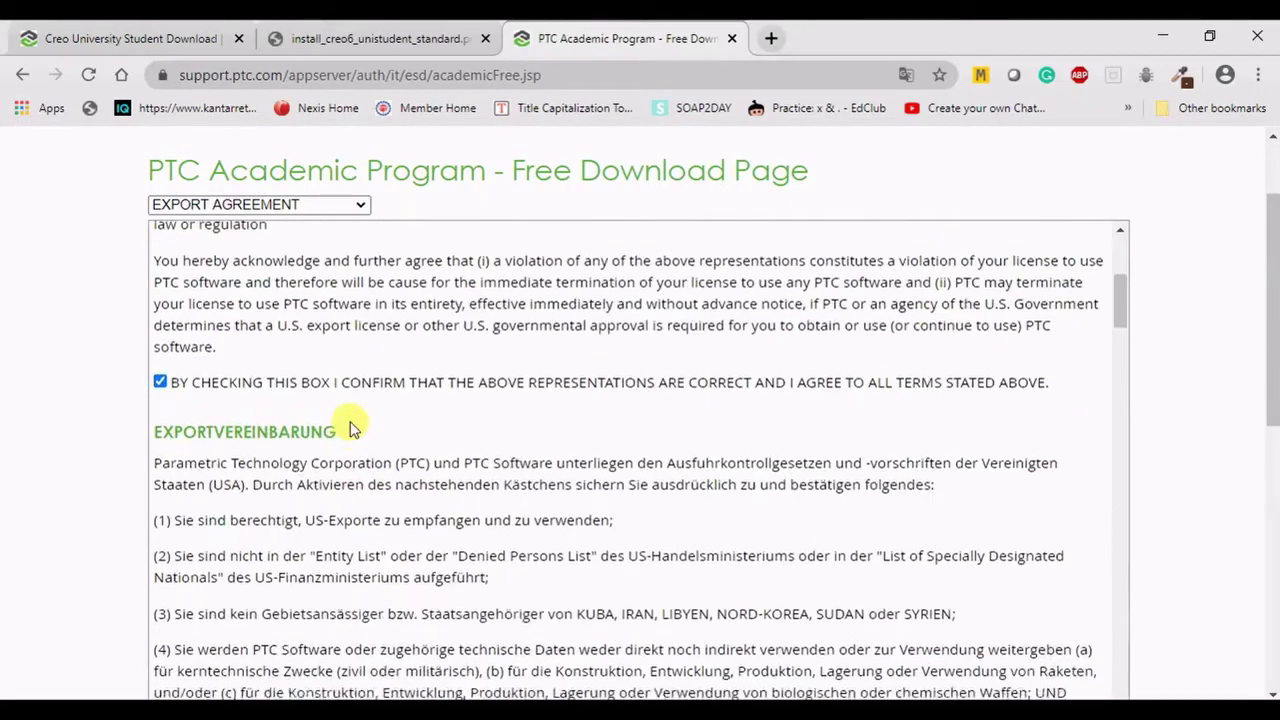
scroll(352, 423, up, 4)
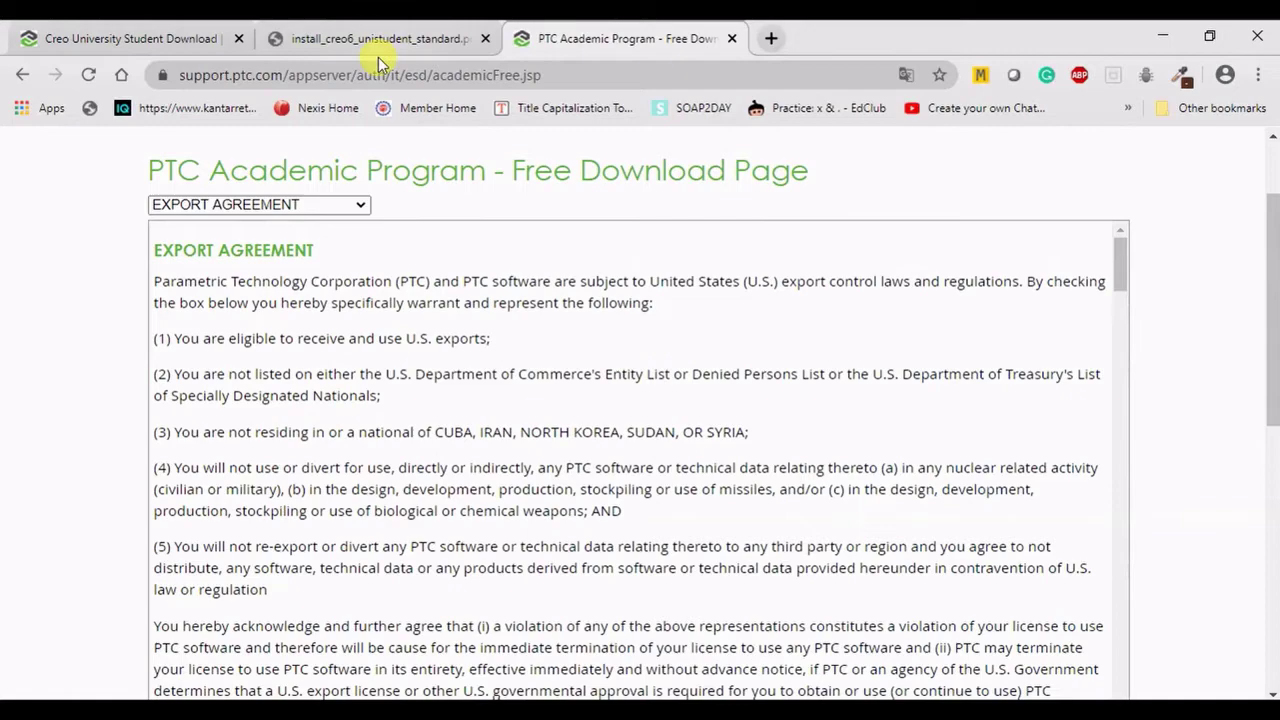
scroll(190, 370, down, 8)
scroll(208, 385, up, 1)
scroll(212, 393, up, 8)
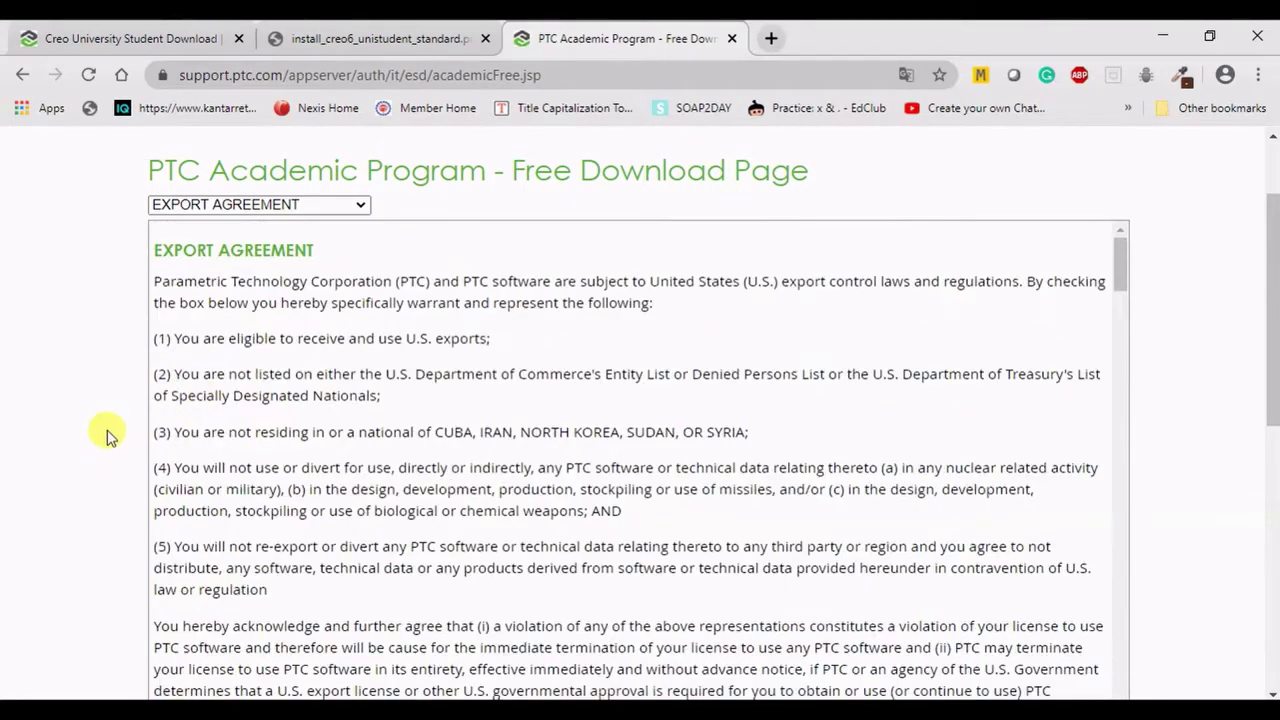
scroll(103, 434, up, 2)
scroll(343, 414, down, 6)
scroll(210, 440, down, 2)
scroll(210, 440, up, 1)
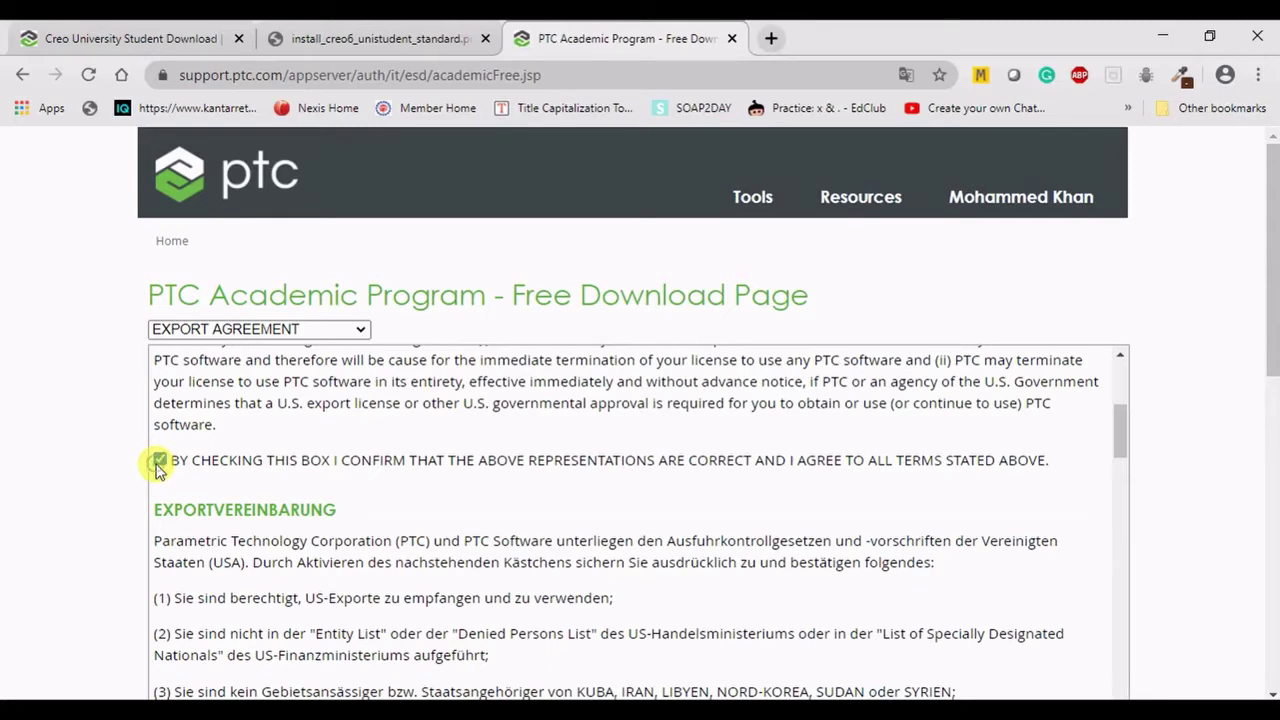
scroll(430, 530, up, 5)
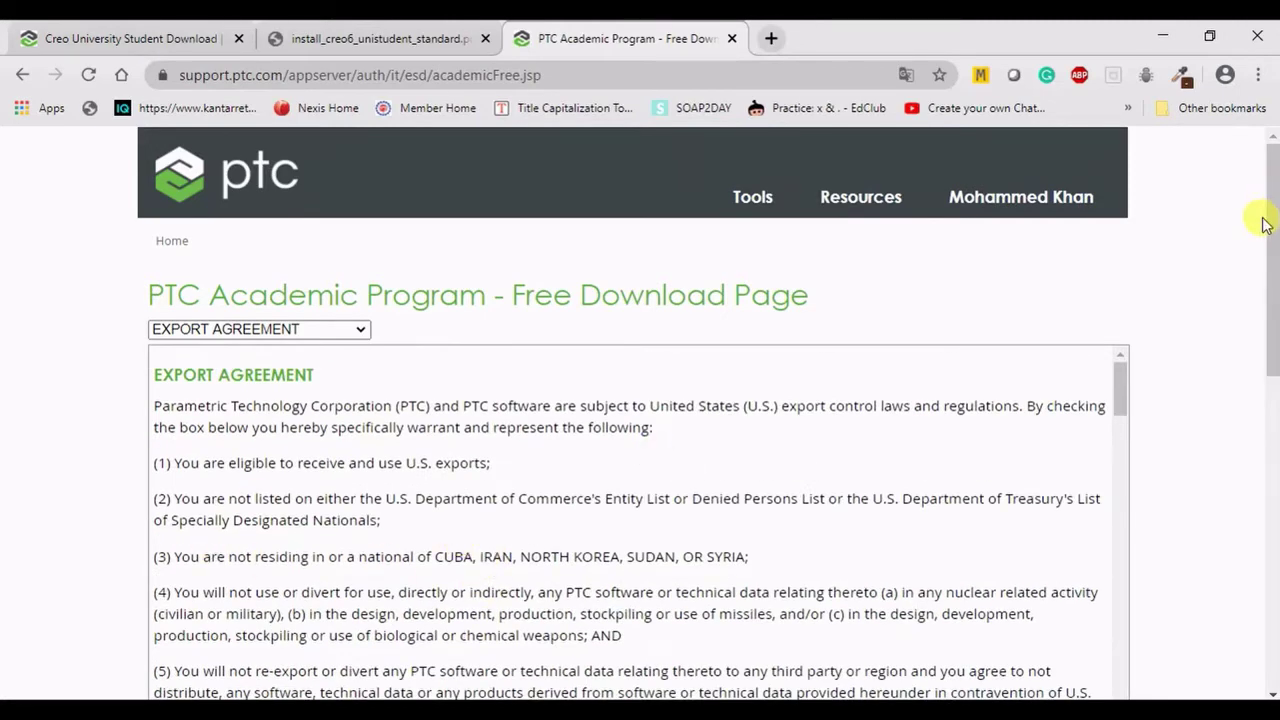
drag(1268, 224, 1270, 318)
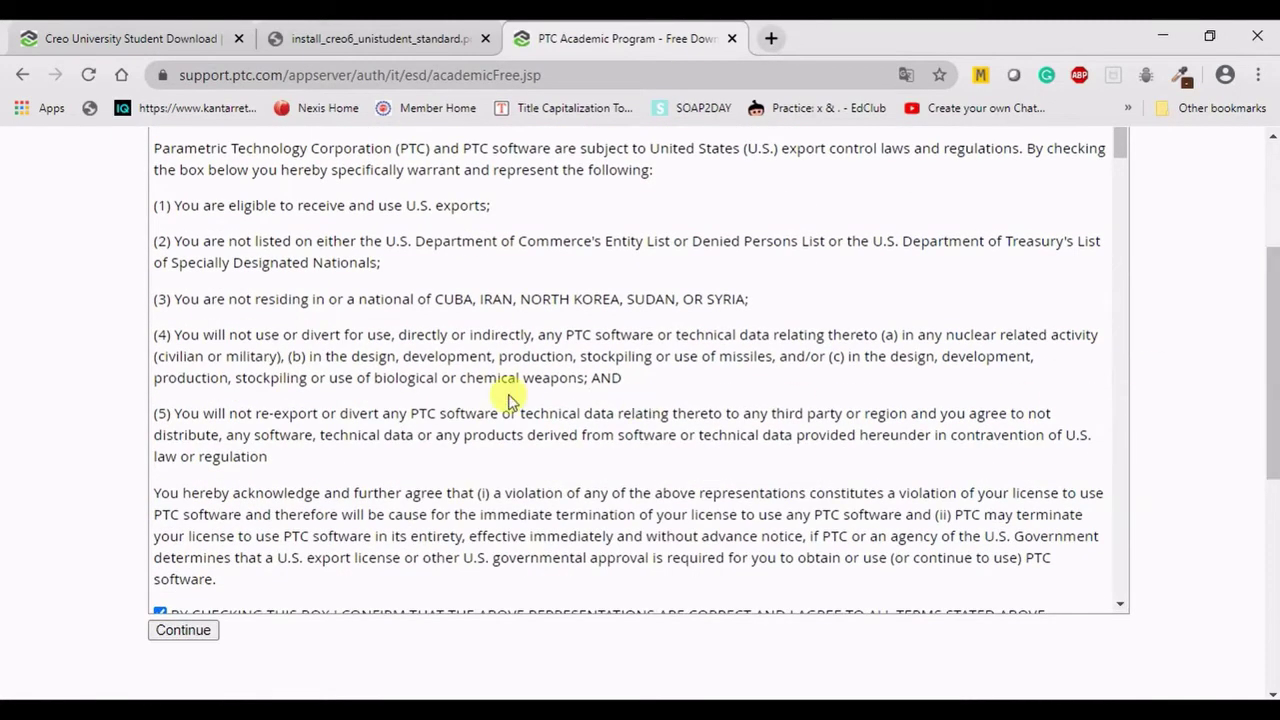
scroll(508, 400, down, 2)
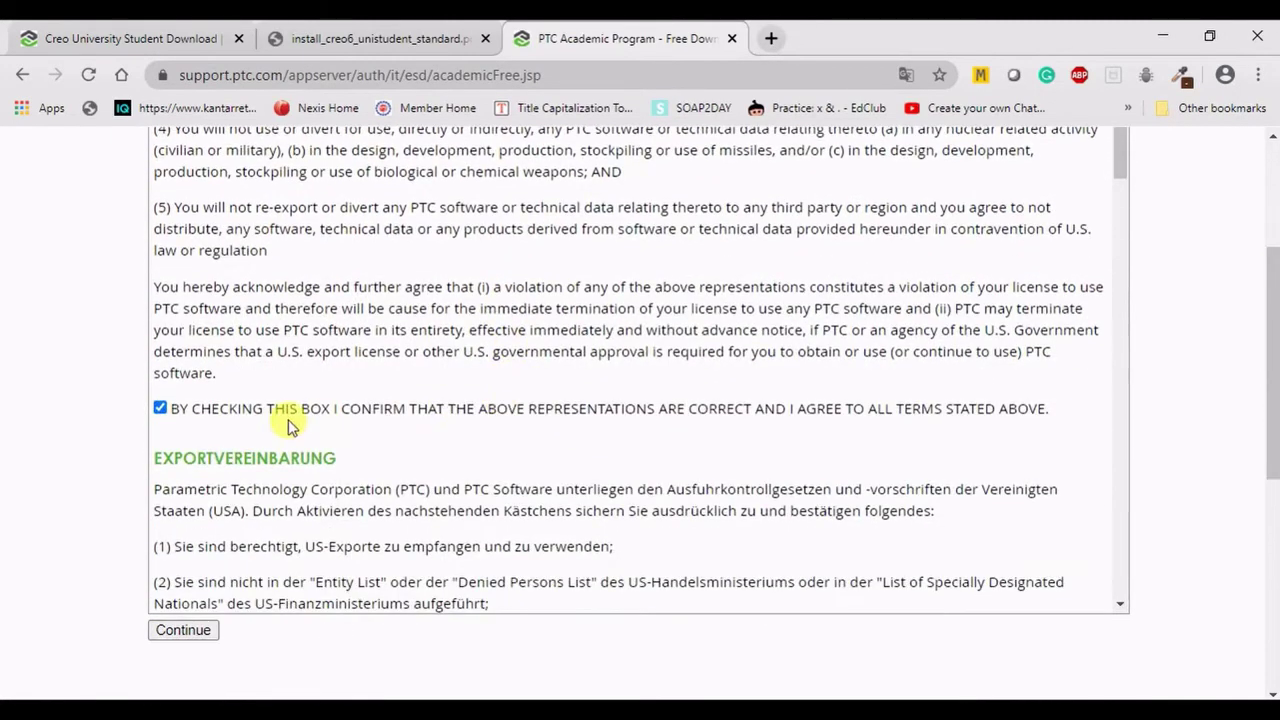
Step: Get past the Invalid URL error and download the Creo 6.0 Win 64 DVD image over HTTPS
click(182, 630)
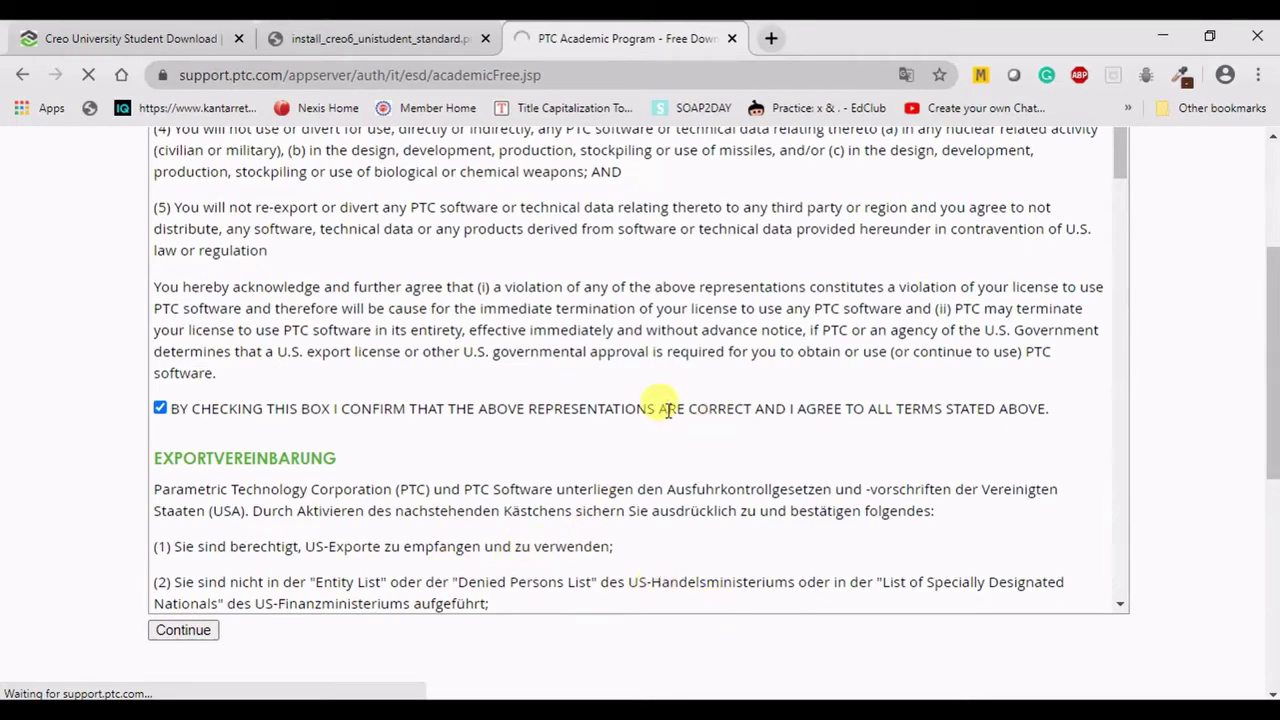
scroll(657, 406, up, 2)
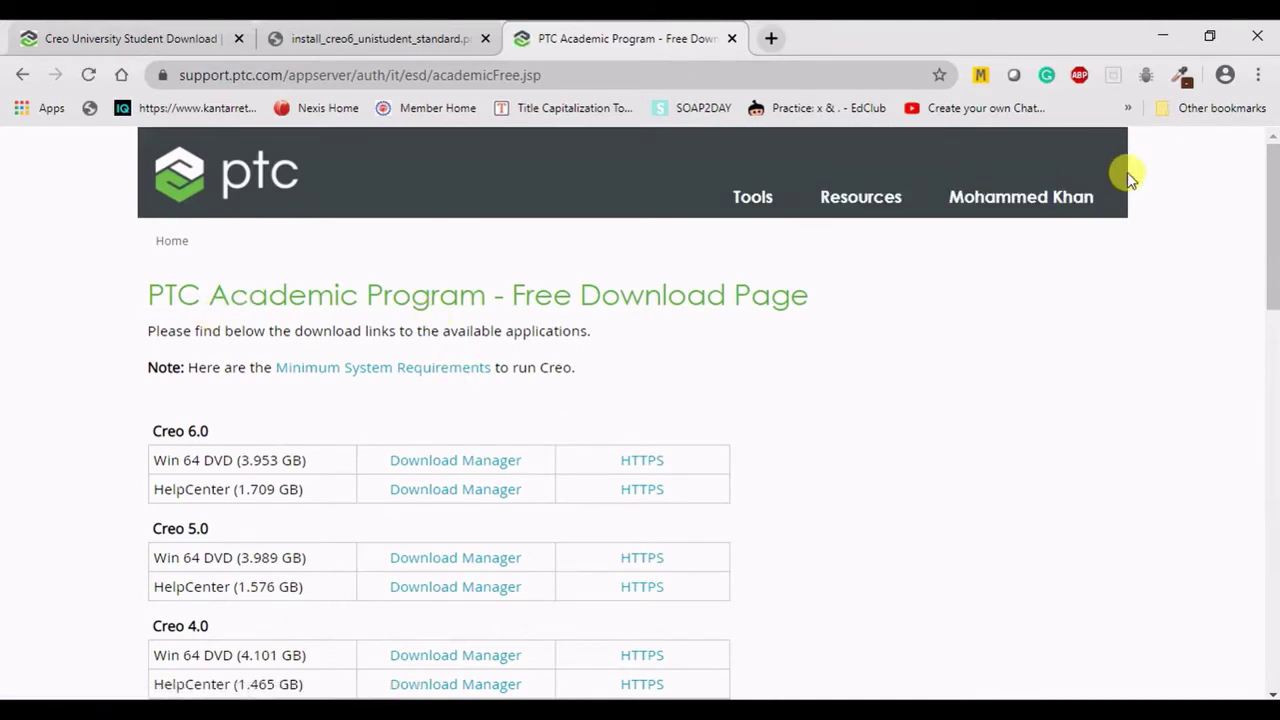
drag(1271, 200, 1273, 240)
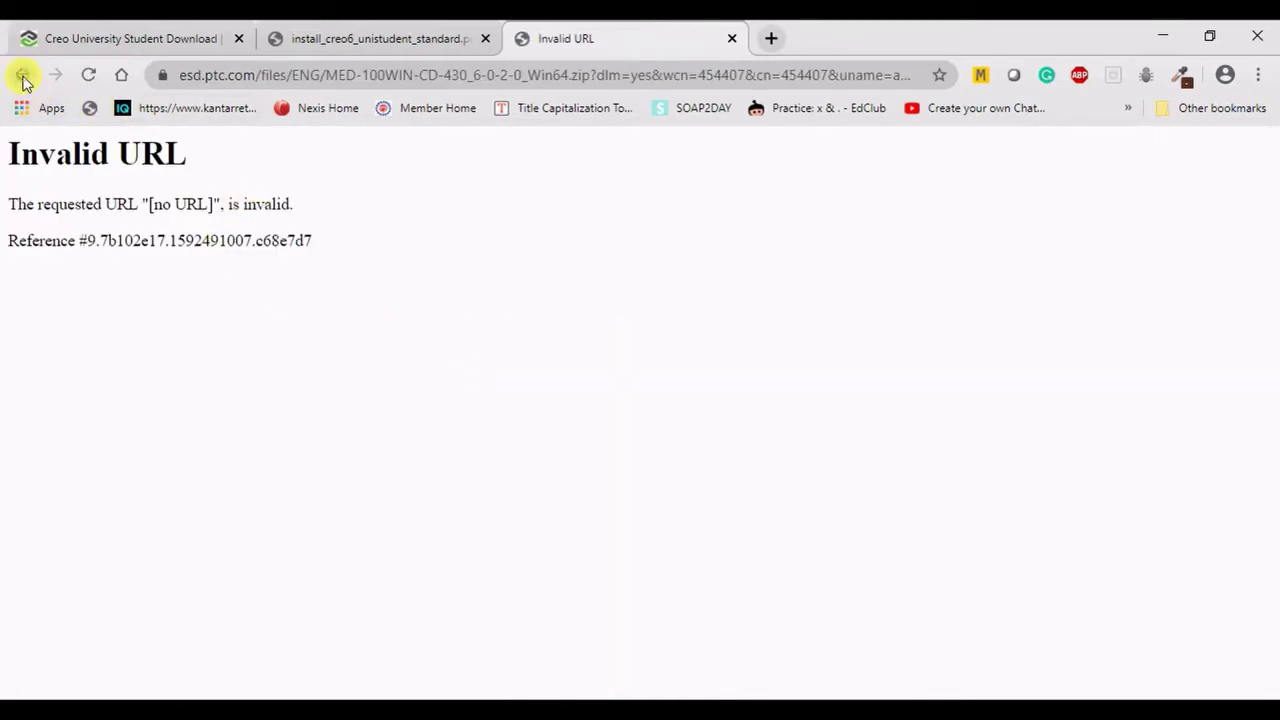
click(22, 76)
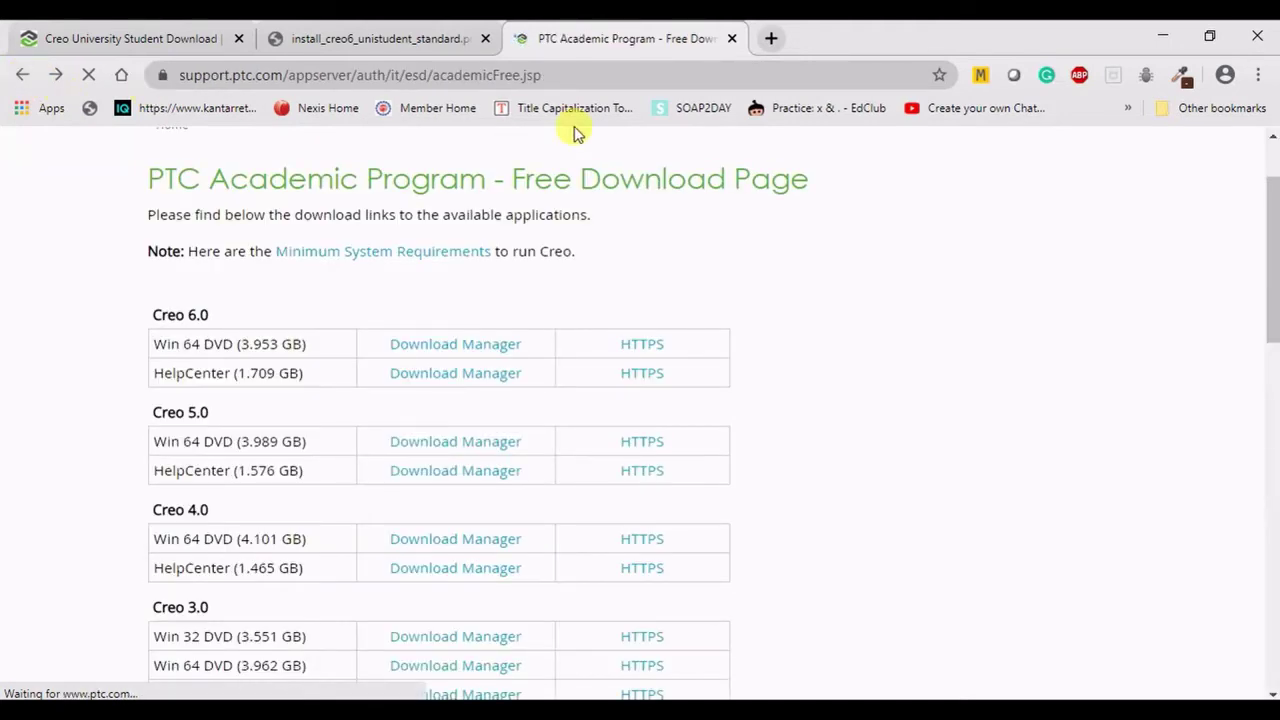
click(632, 350)
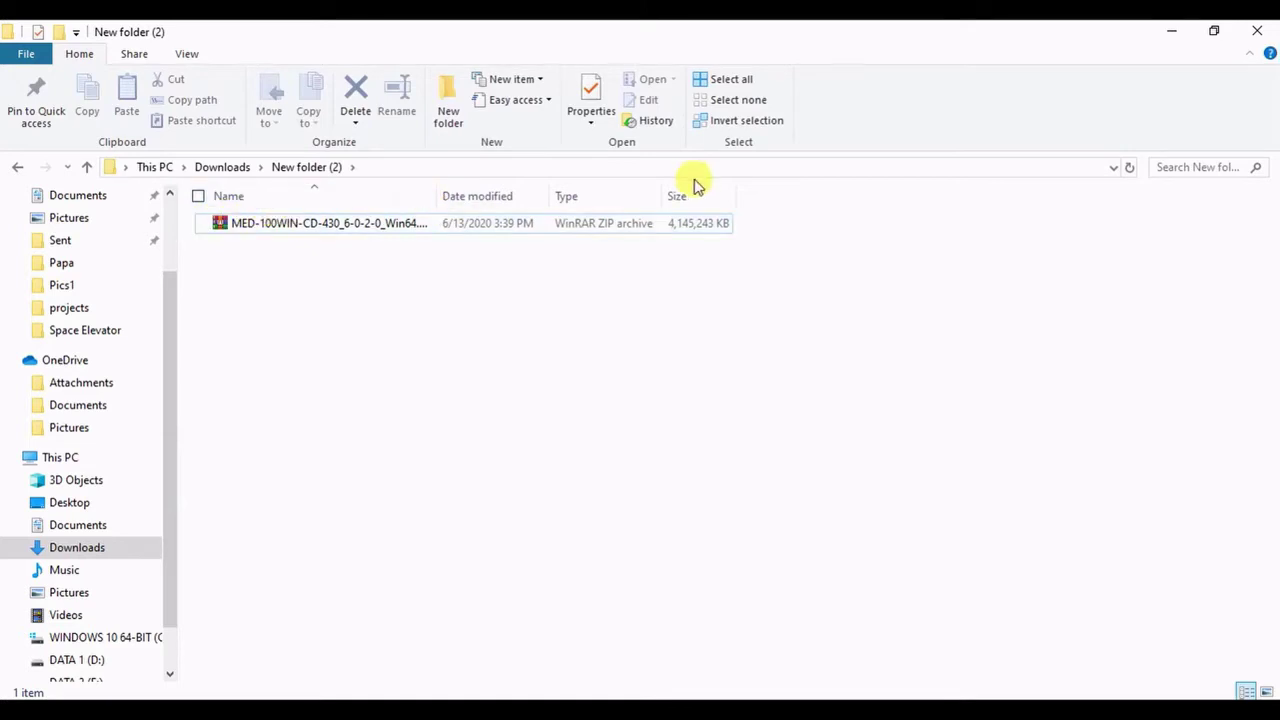
Step: Extract the MED-100WIN zip with WinRAR into 'MED-100WIN-CD-430_6-0-2-0_Win64\'
click(410, 225)
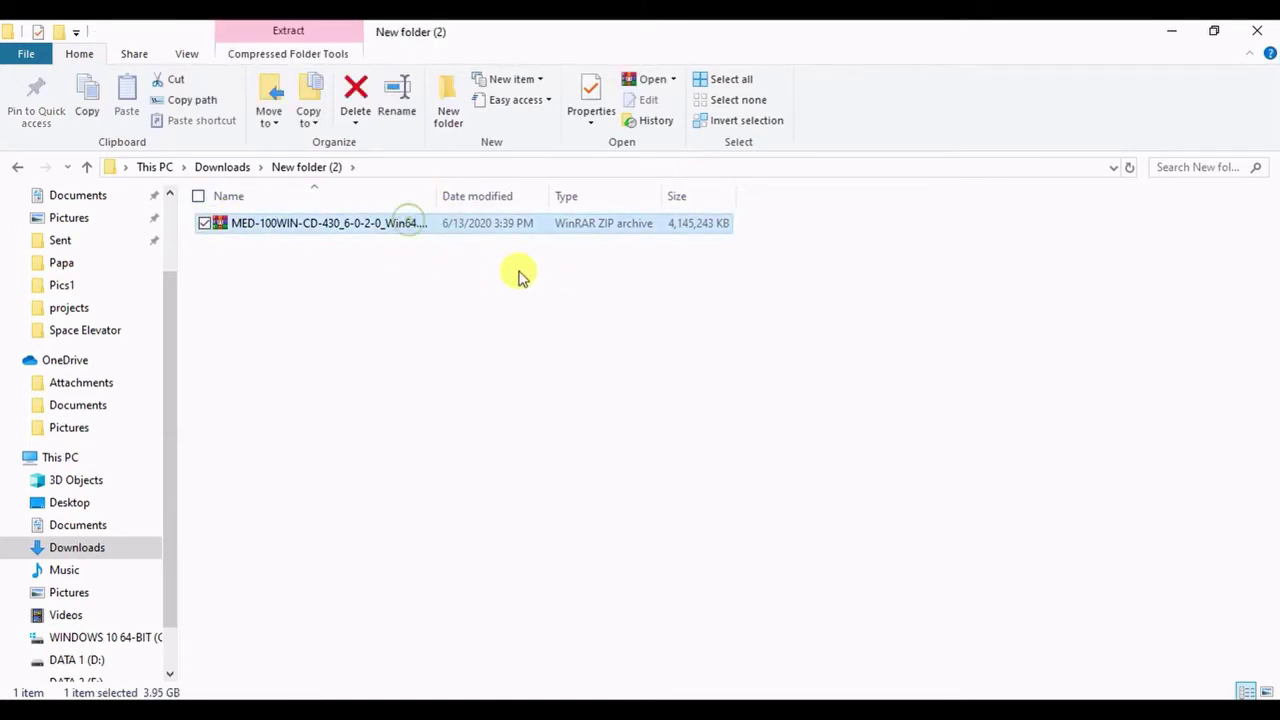
right_click(378, 230)
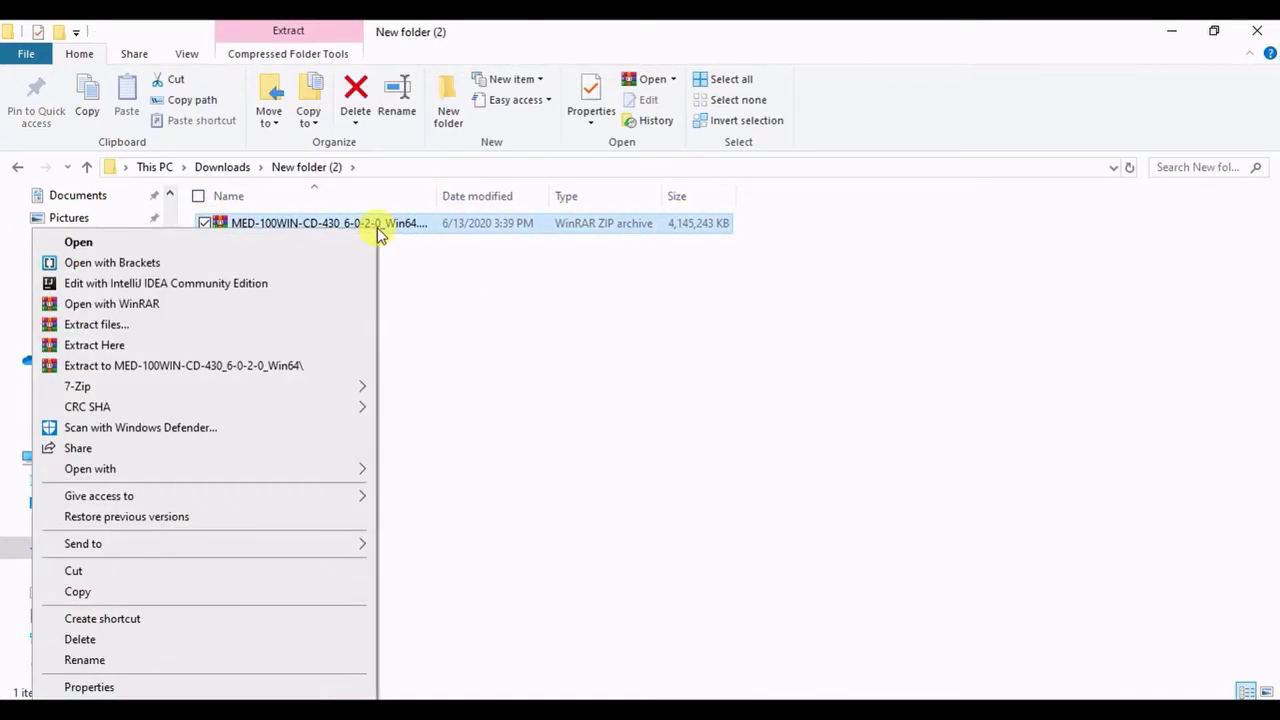
click(288, 368)
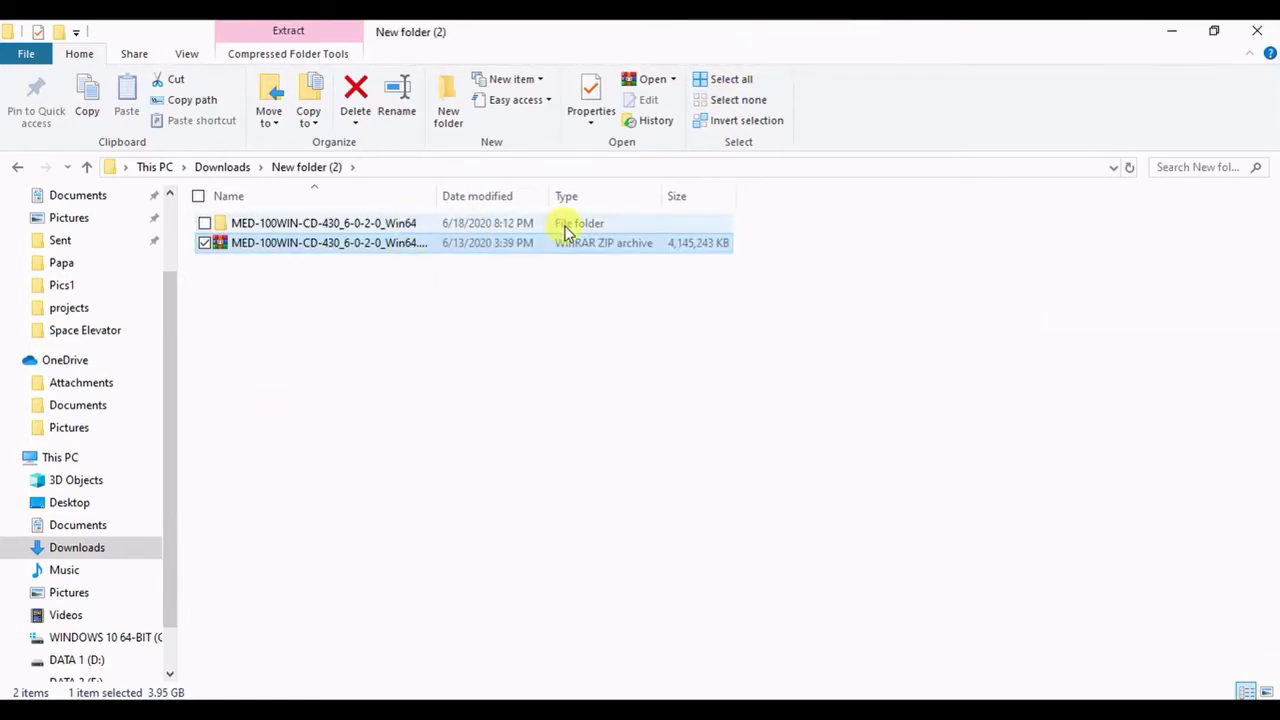
Step: Run setup.exe from the extracted MED-100WIN-CD-430_6-0-2-0_Win64 folder as administrator
click(380, 225)
double_click(380, 225)
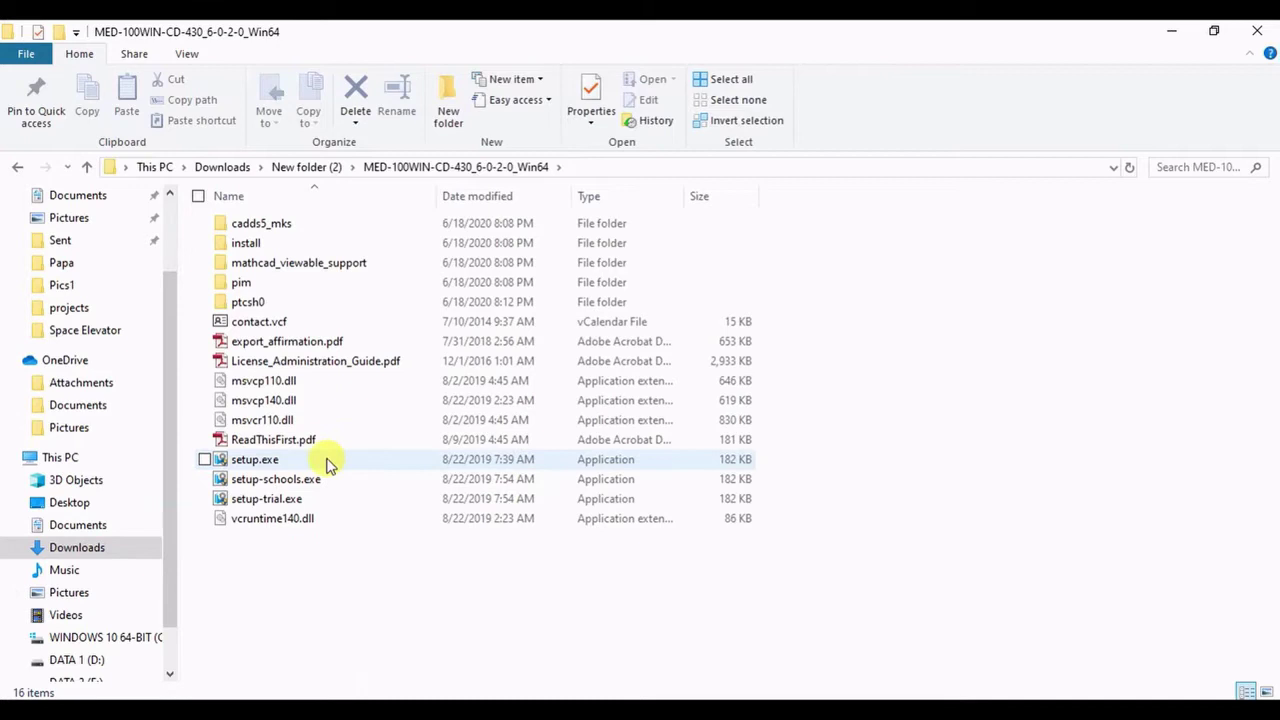
mouse_move(255, 460)
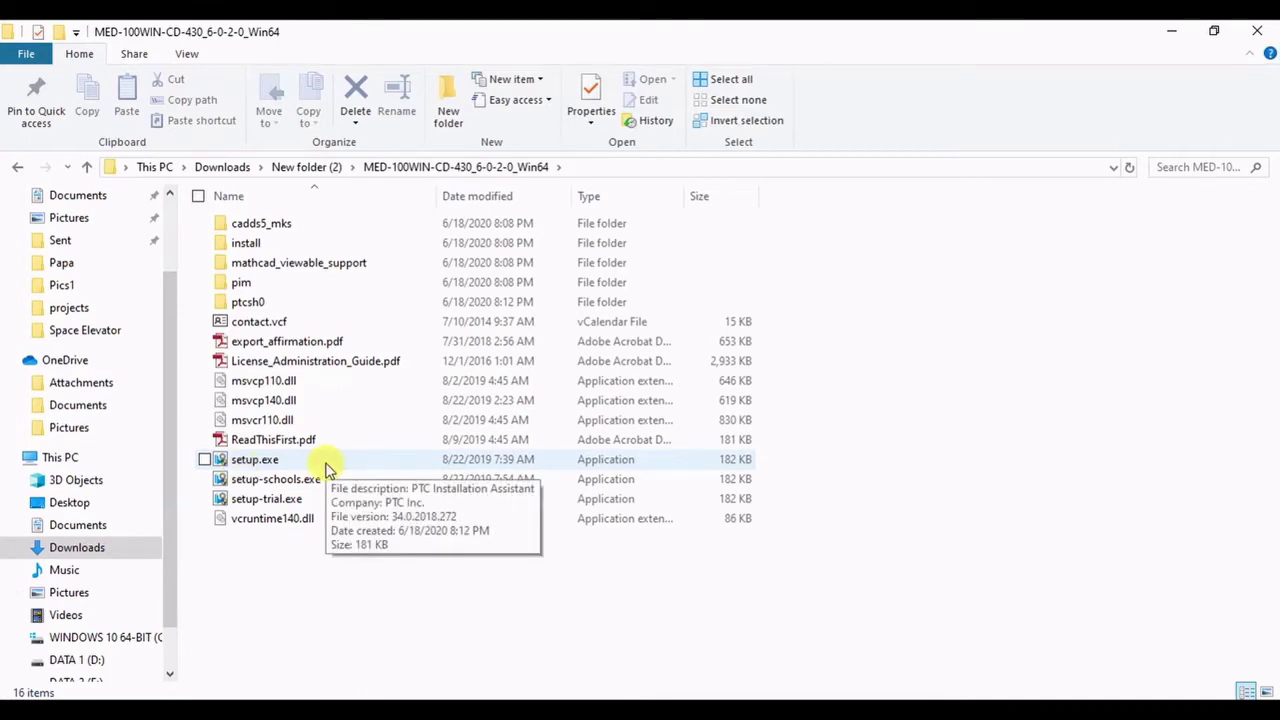
click(325, 462)
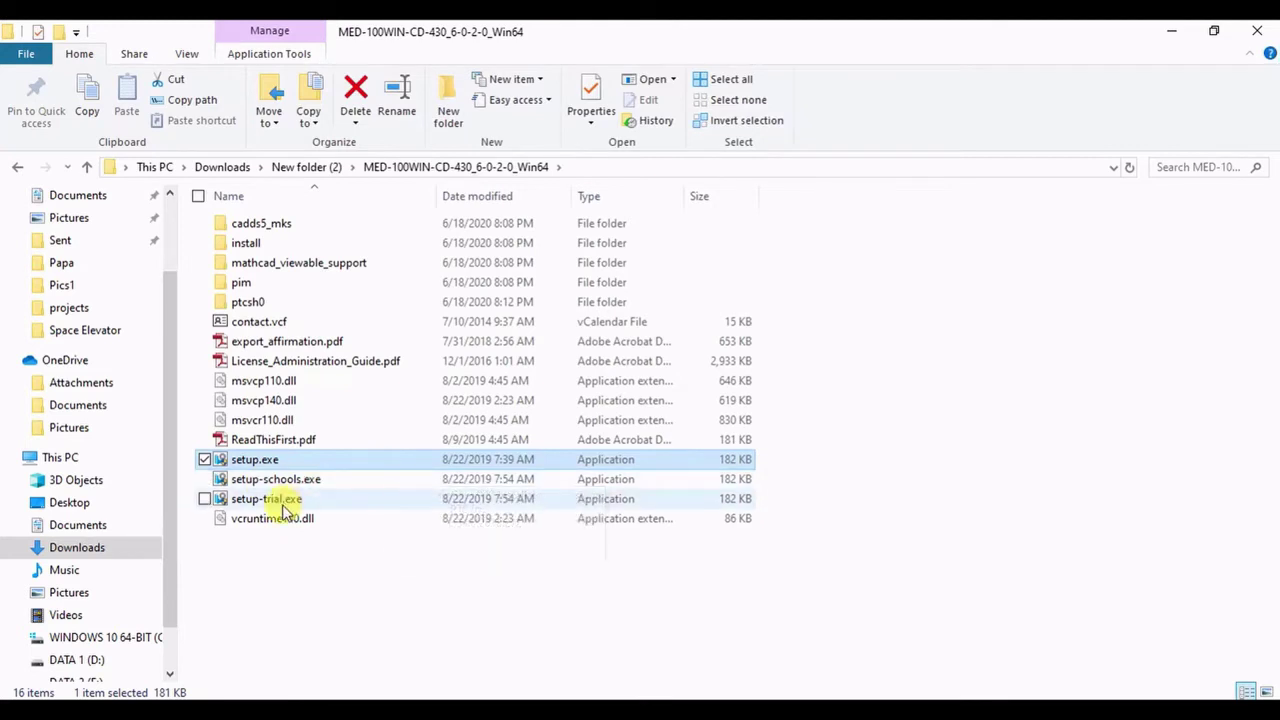
click(280, 580)
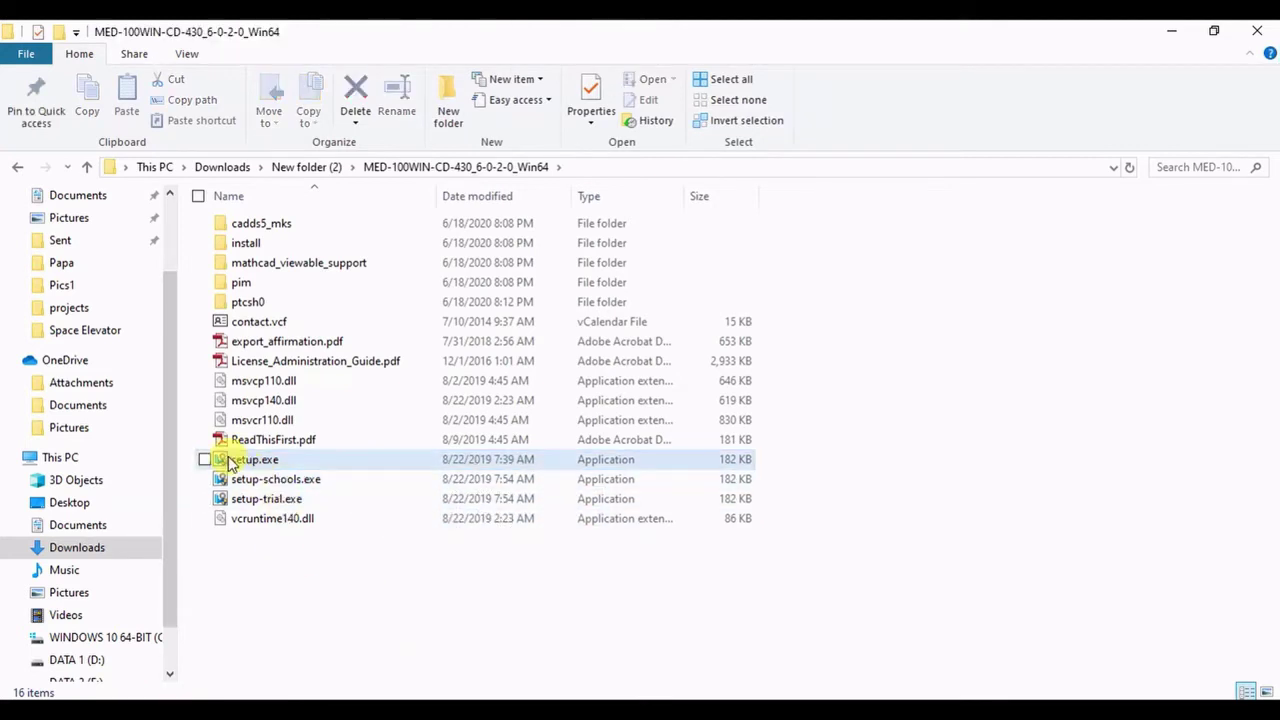
click(373, 460)
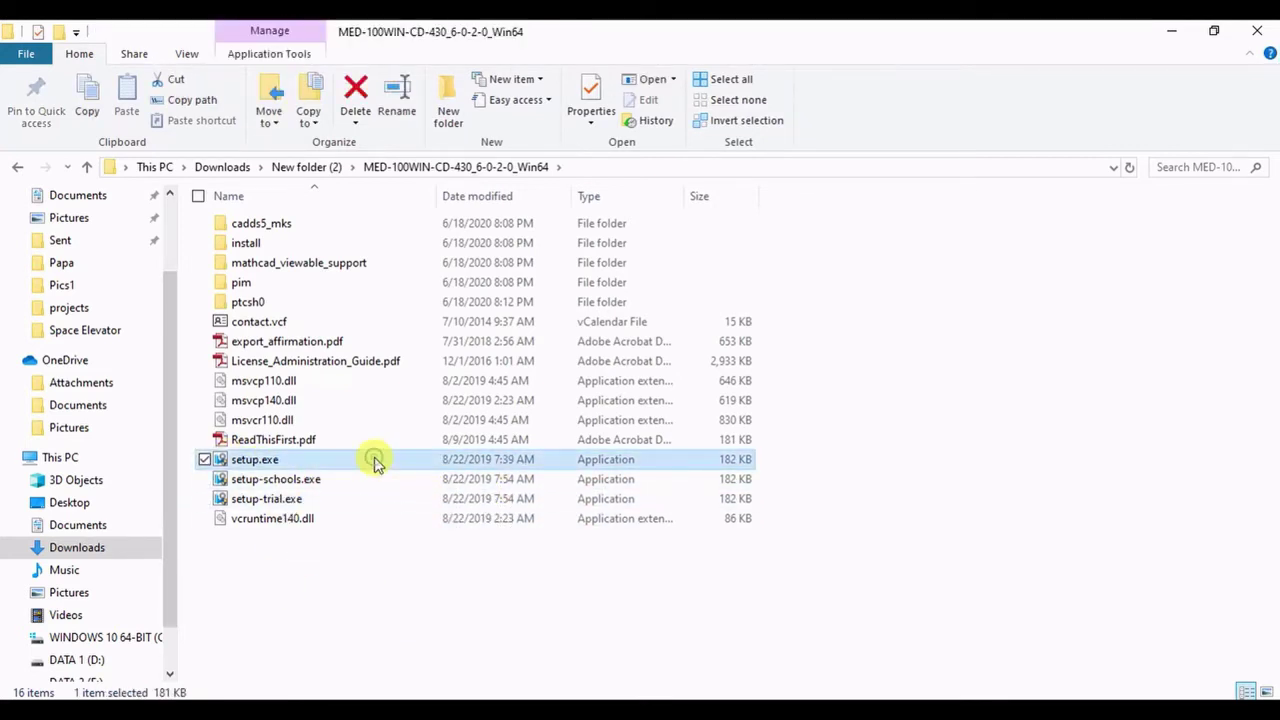
right_click(375, 462)
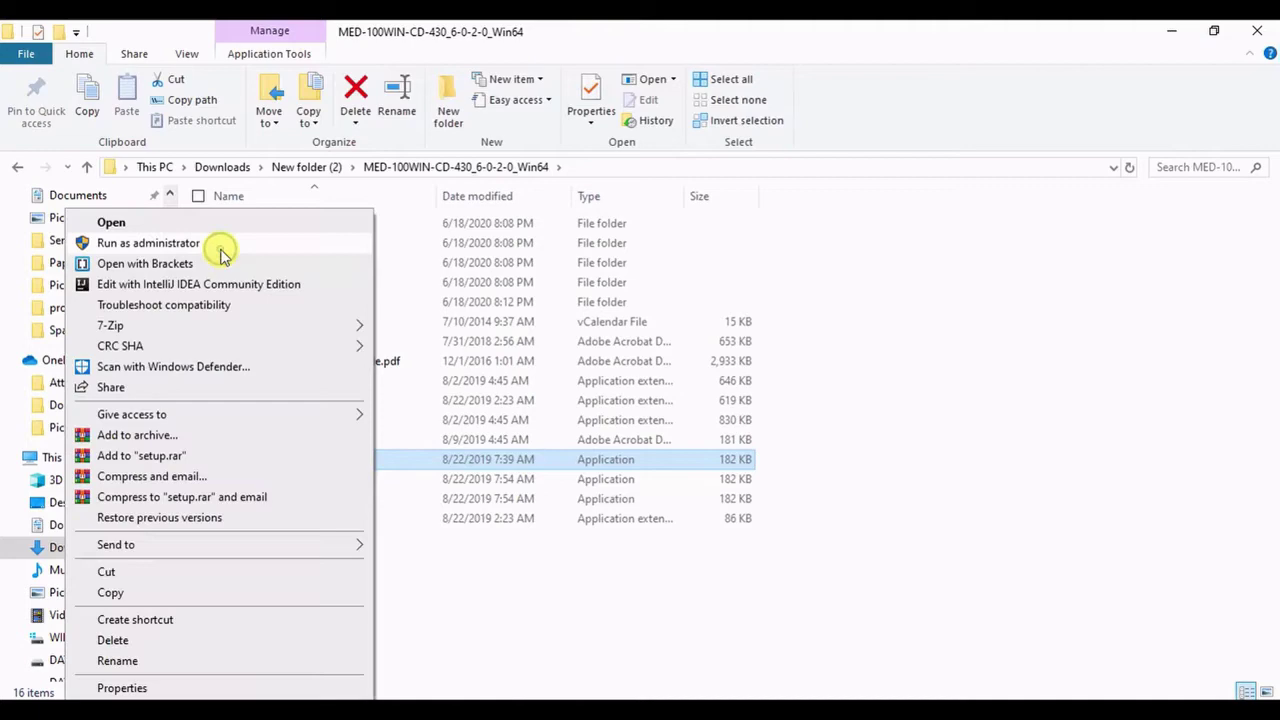
click(221, 250)
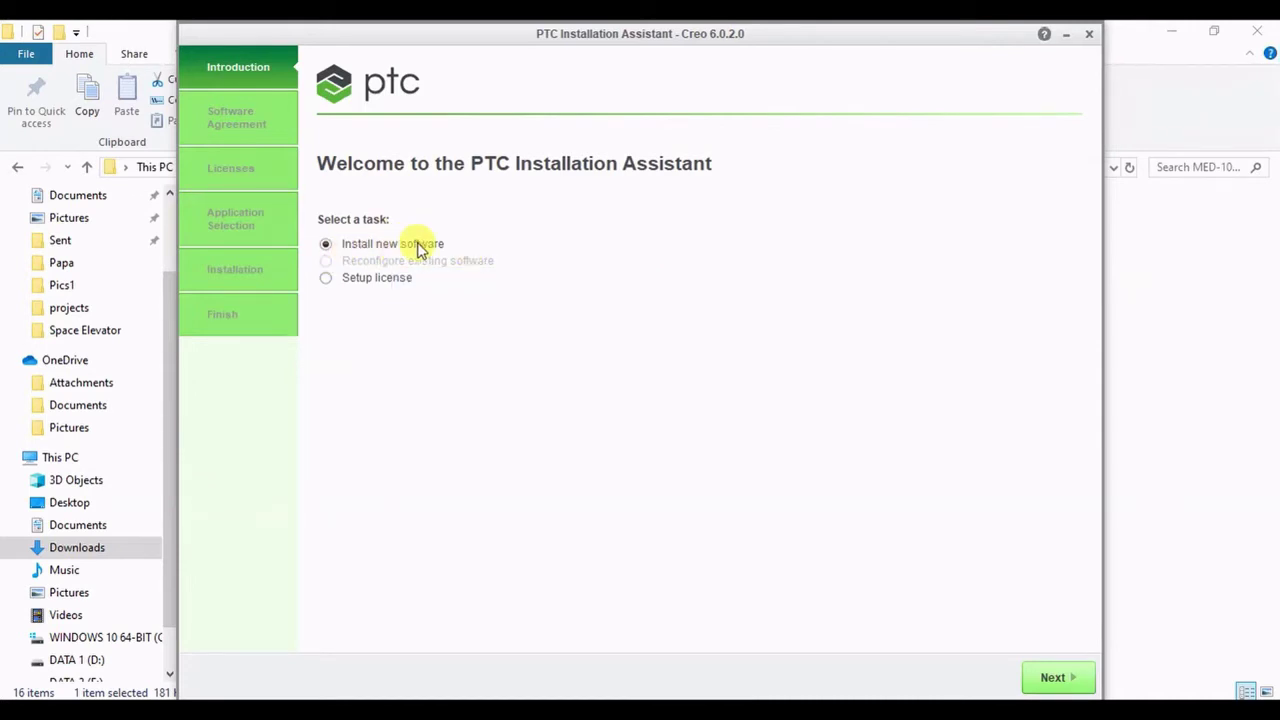
Step: Continue with Install new software, accept the license and export agreements, and reach License Identification
click(1078, 678)
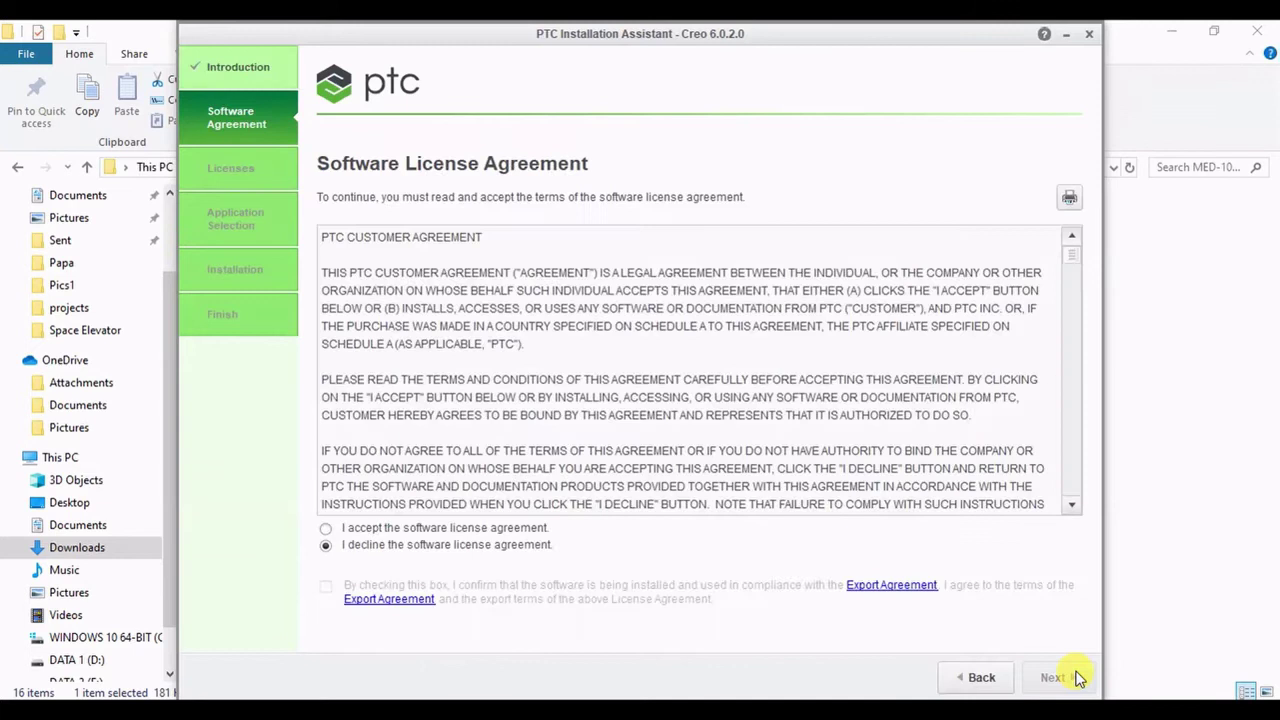
click(336, 529)
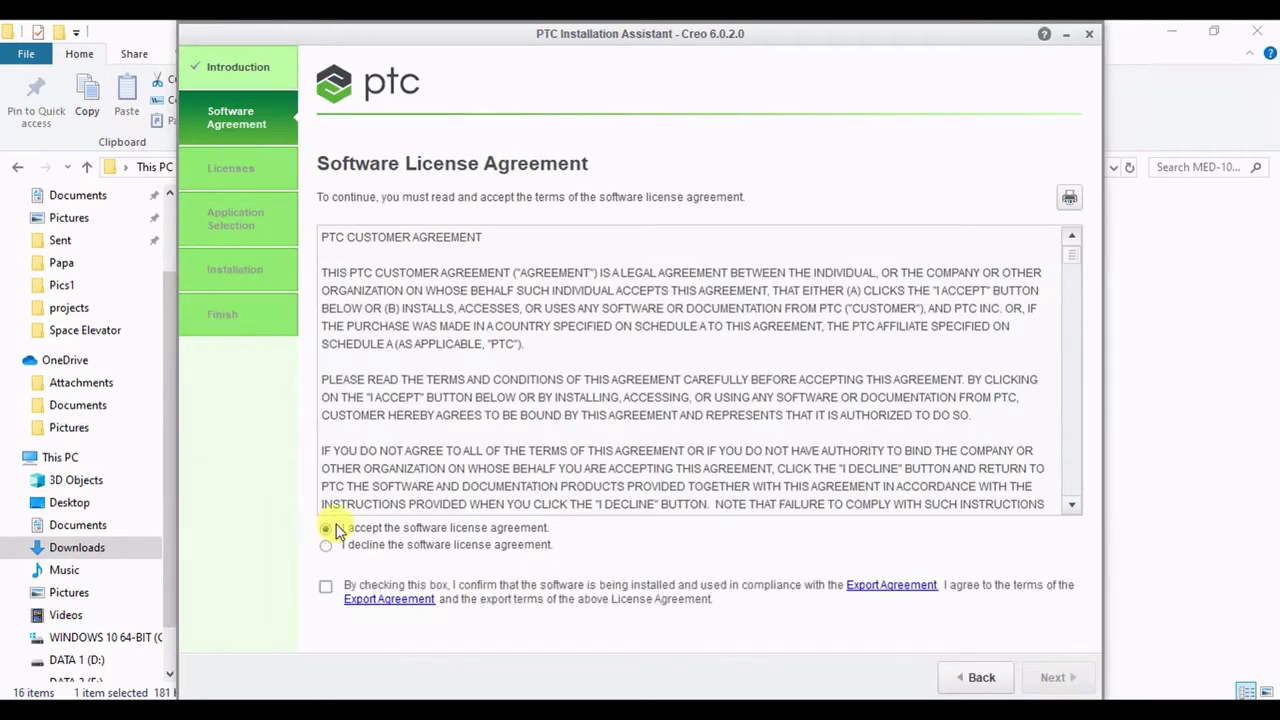
click(327, 590)
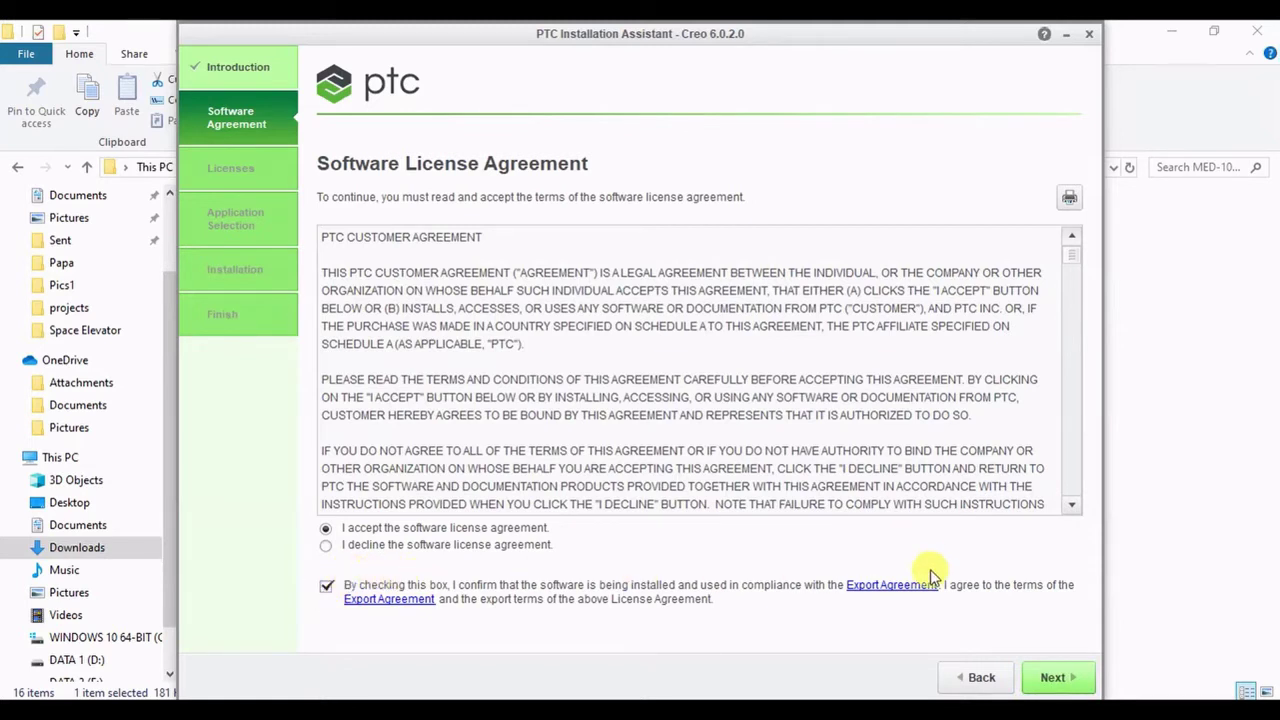
click(1053, 685)
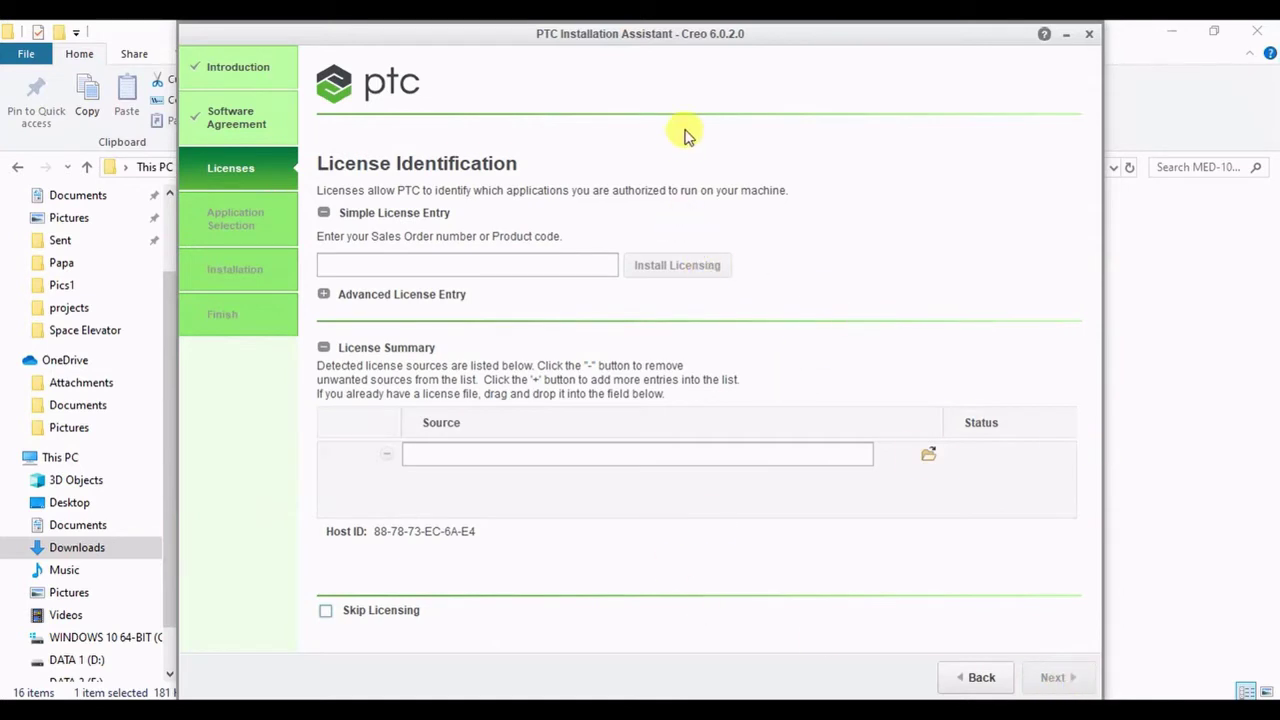
mouse_move(697, 44)
mouse_down()
mouse_move(757, 45)
mouse_move(716, 44)
mouse_up()
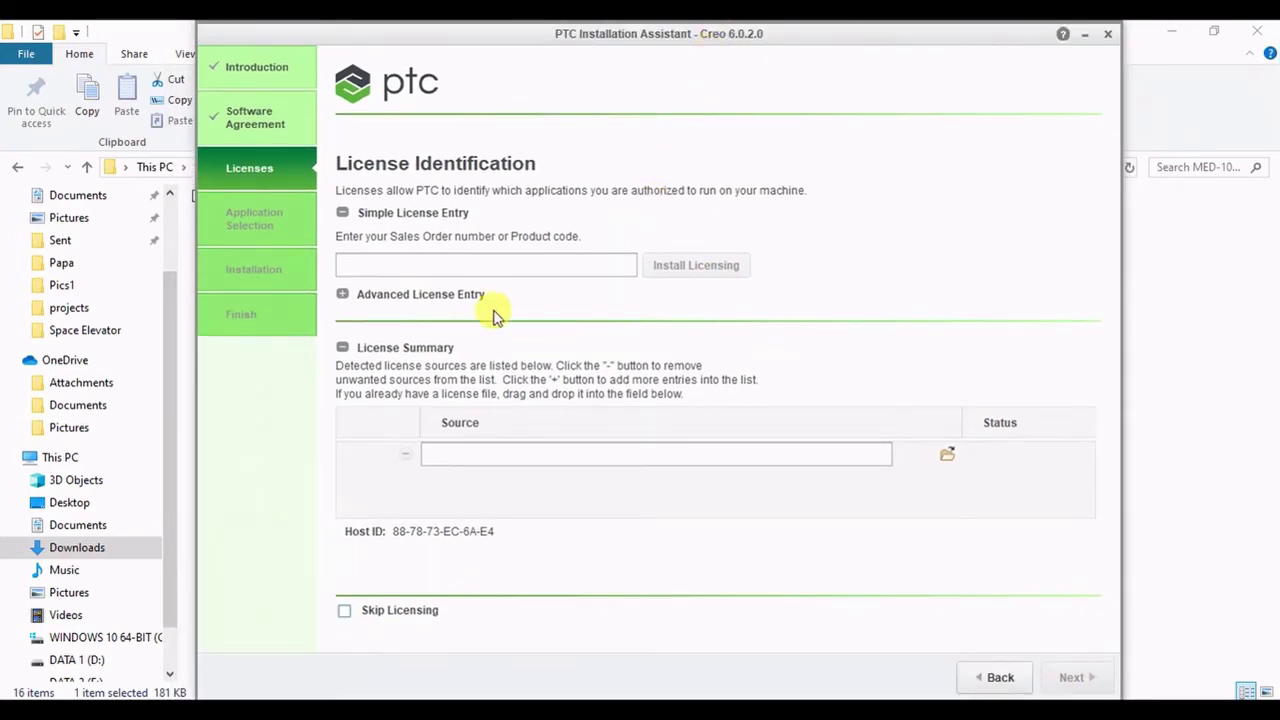
click(460, 266)
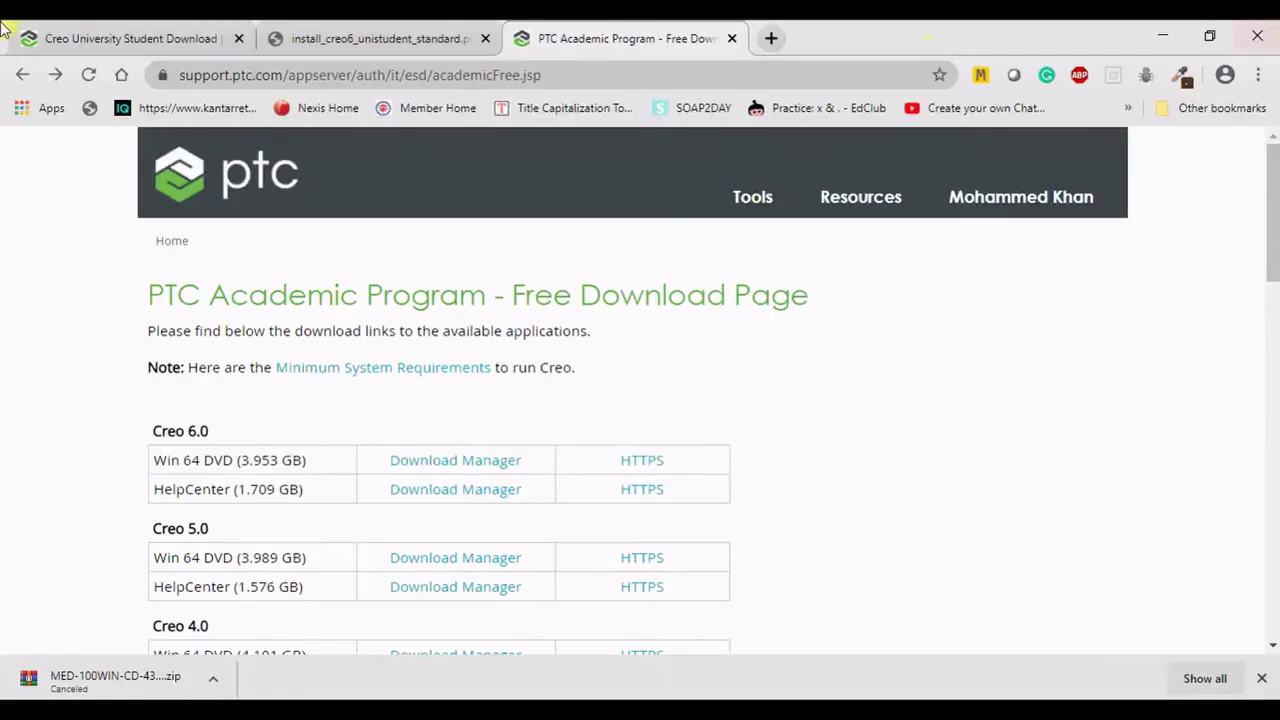
Step: Bring up the Creo installation guide PDF at step 2, the licensing-folder instructions
click(367, 28)
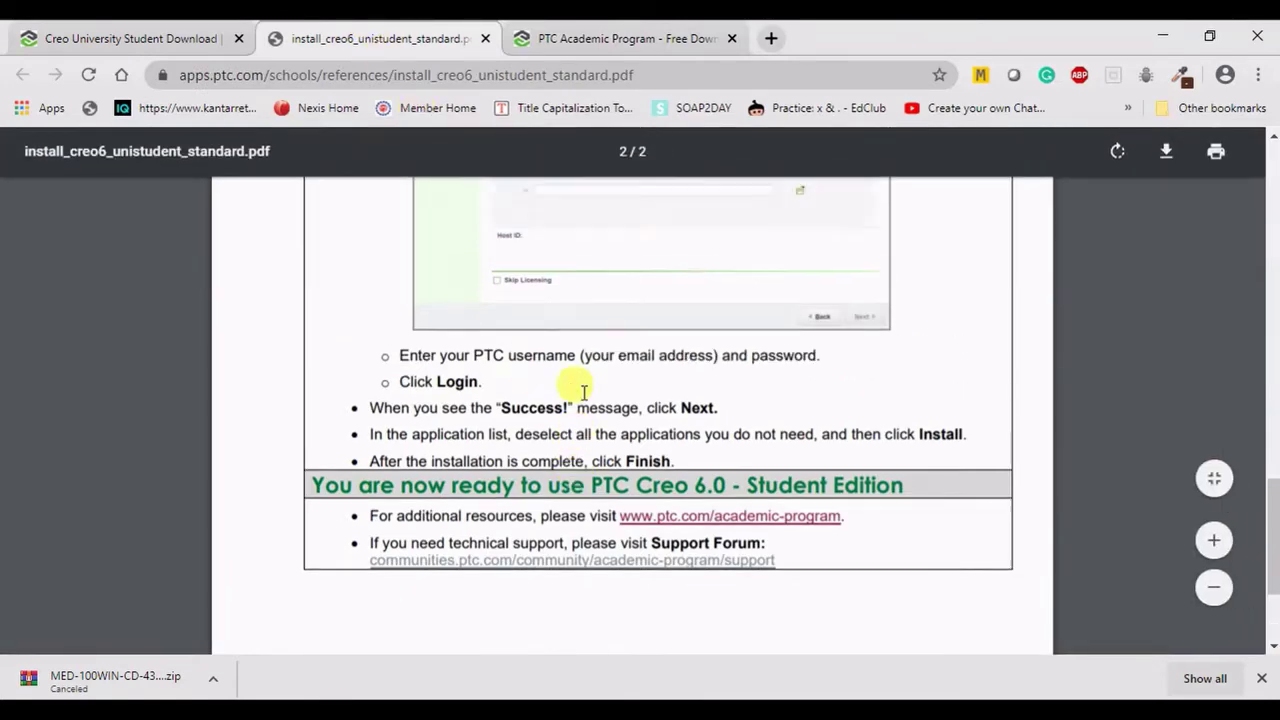
scroll(571, 386, up, 5)
scroll(630, 418, up, 4)
scroll(600, 420, up, 6)
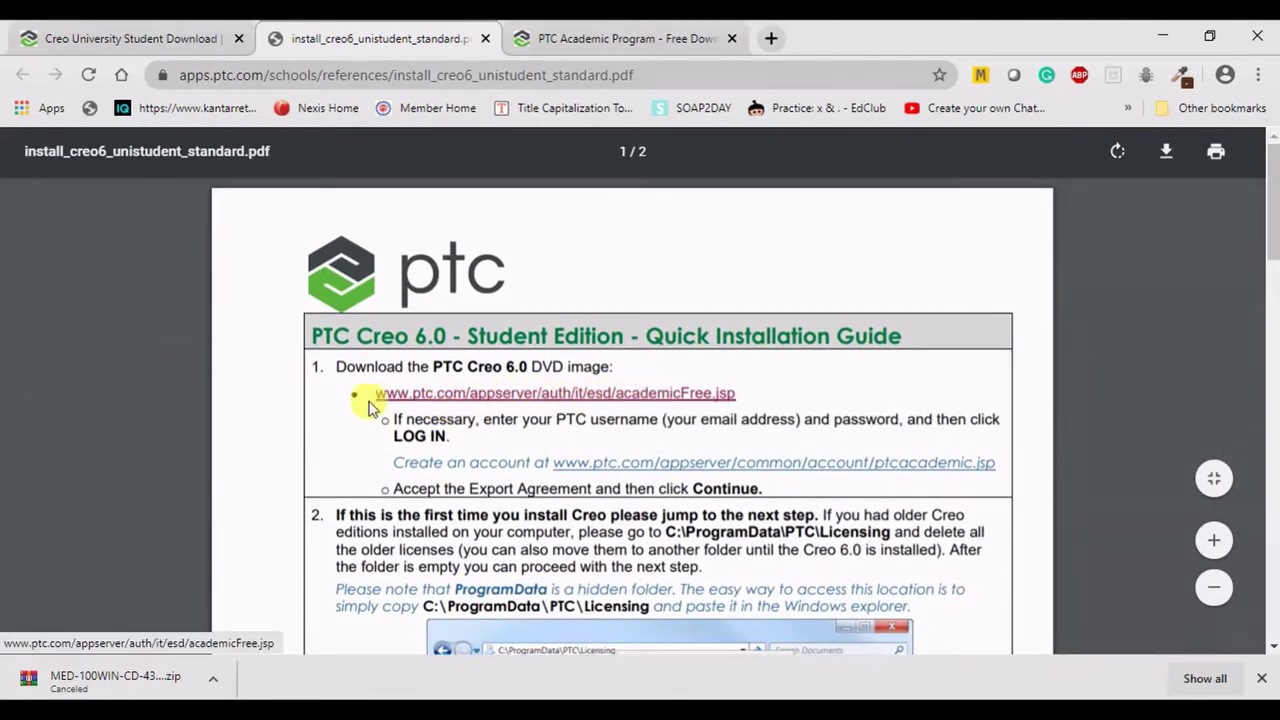
scroll(486, 414, down, 1)
scroll(470, 415, down, 4)
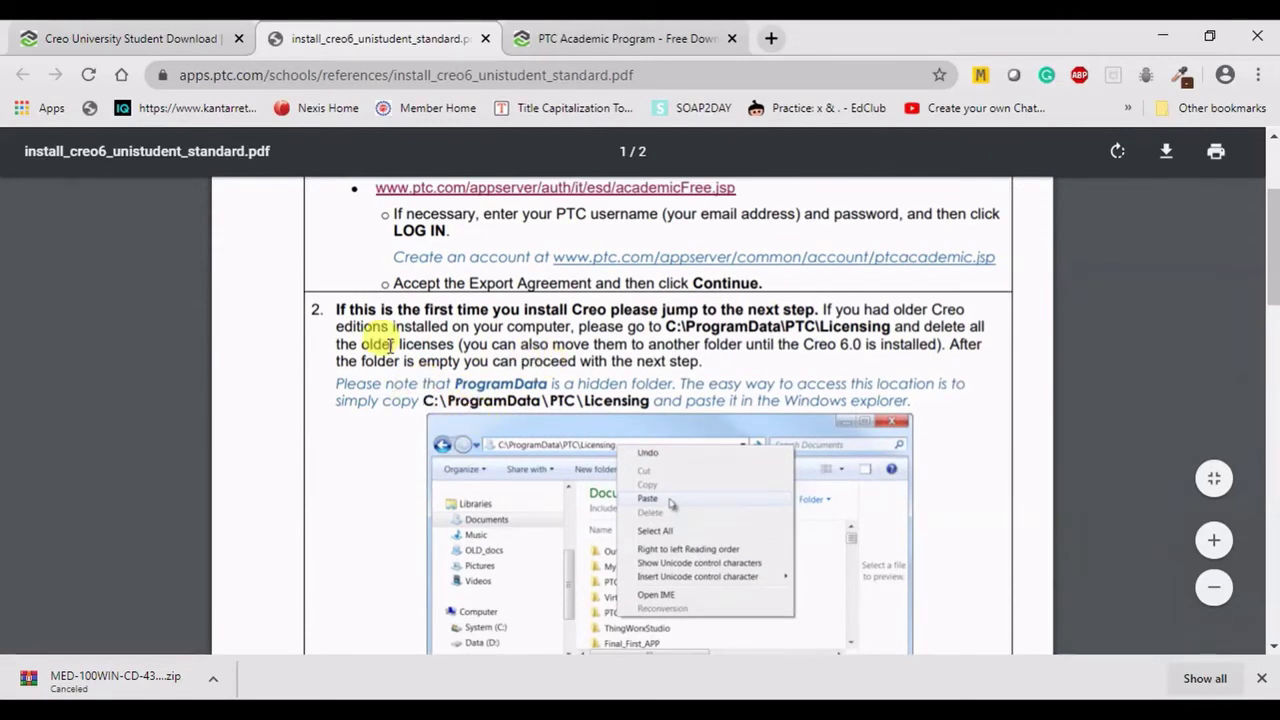
scroll(786, 397, down, 5)
scroll(620, 380, down, 3)
scroll(460, 366, down, 2)
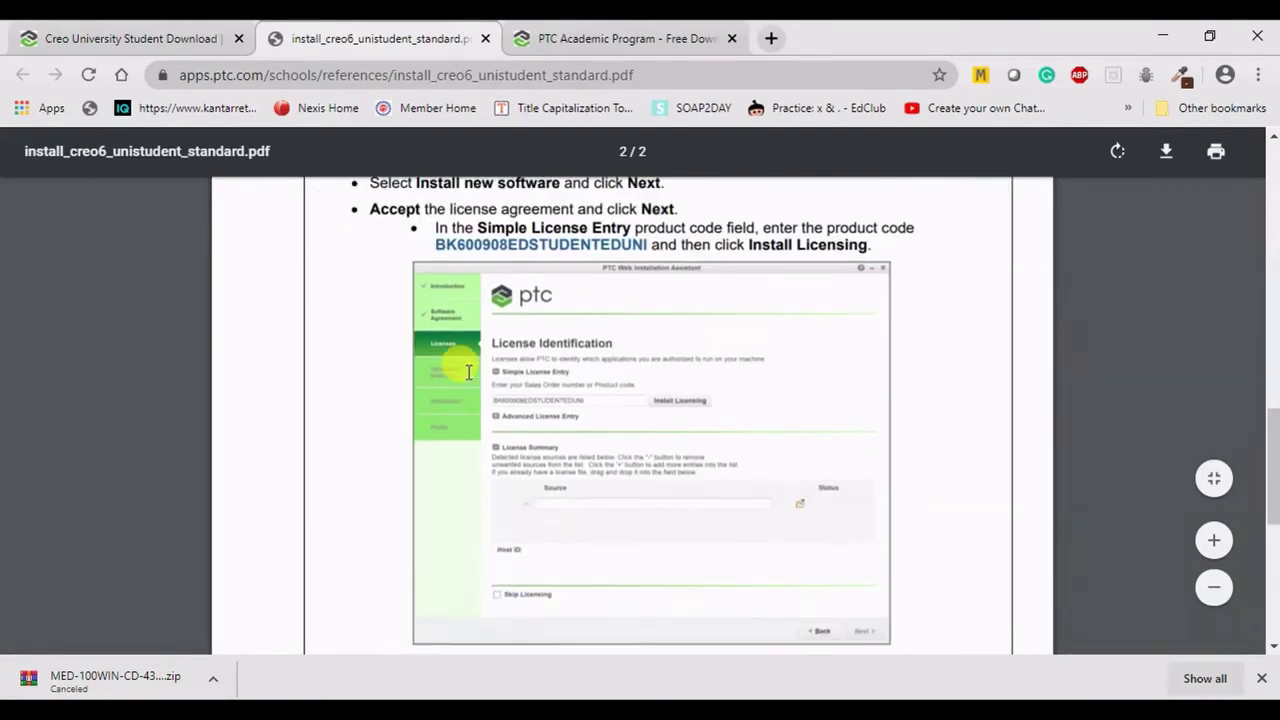
scroll(468, 372, up, 3)
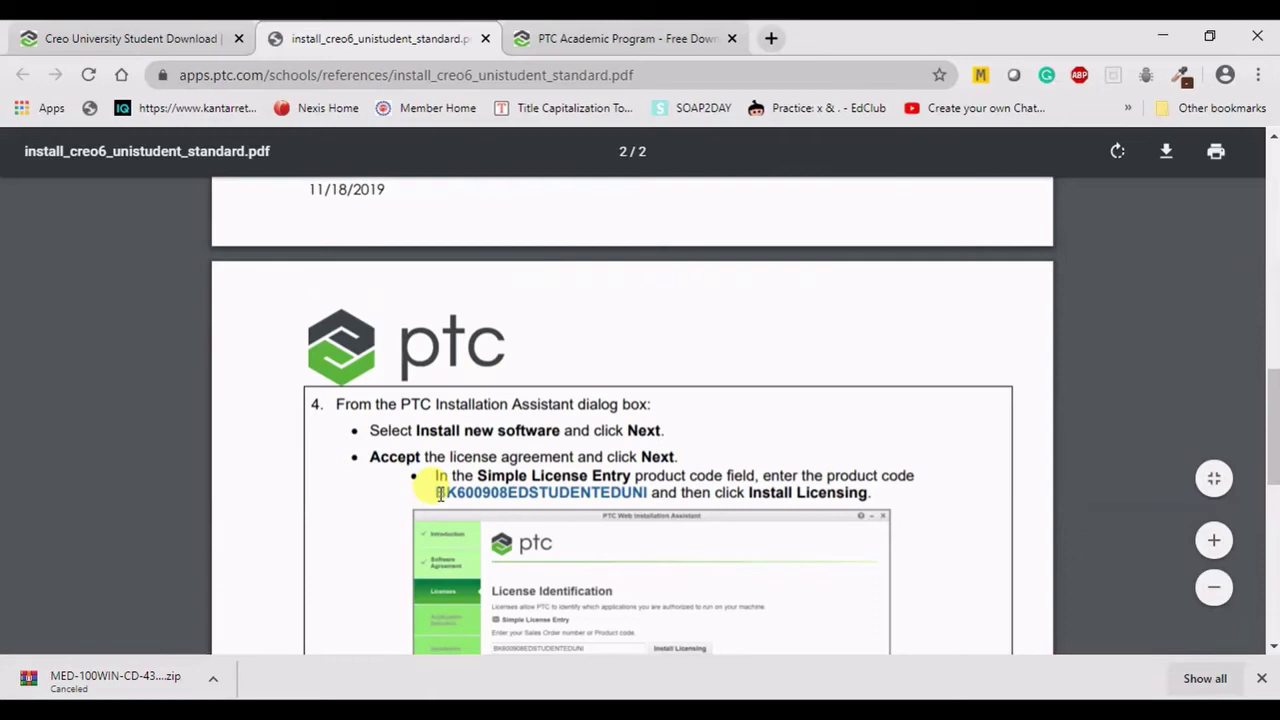
scroll(480, 440, up, 6)
scroll(503, 447, up, 3)
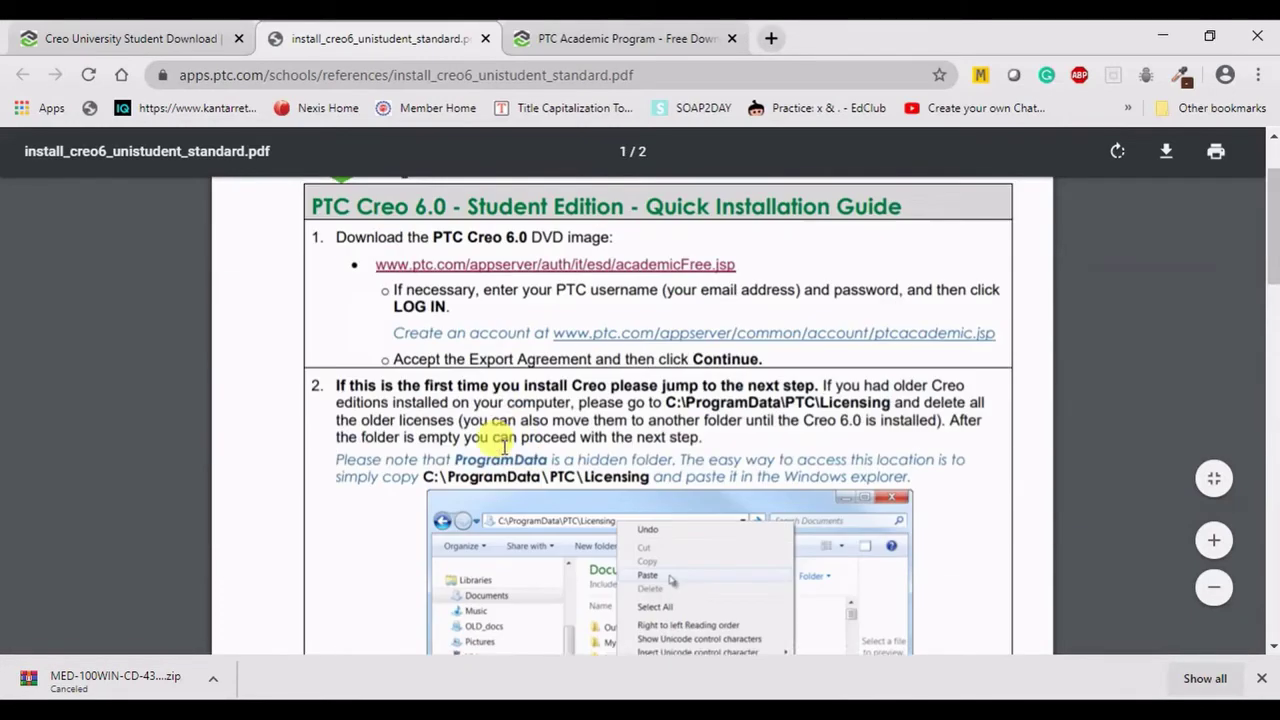
scroll(503, 447, up, 1)
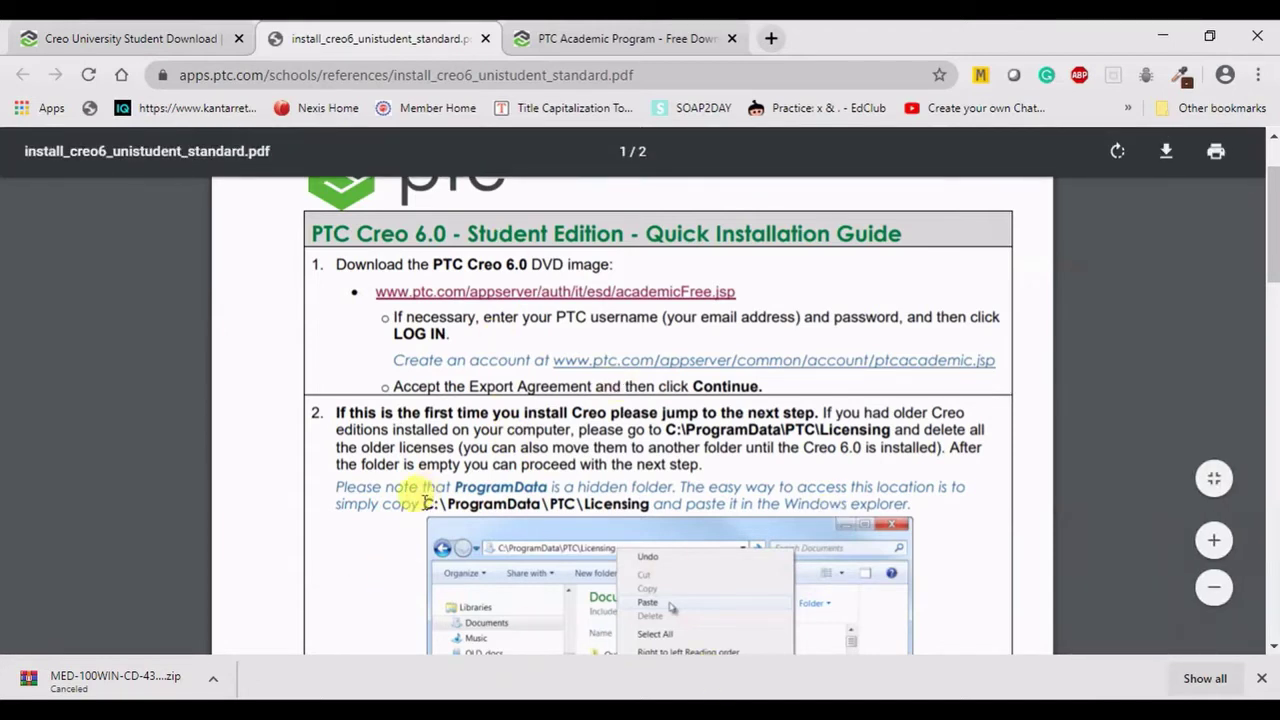
Step: Copy the path C:\ProgramData\PTC\Licensing from the guide
drag(421, 504, 650, 505)
key(ctrl+c)
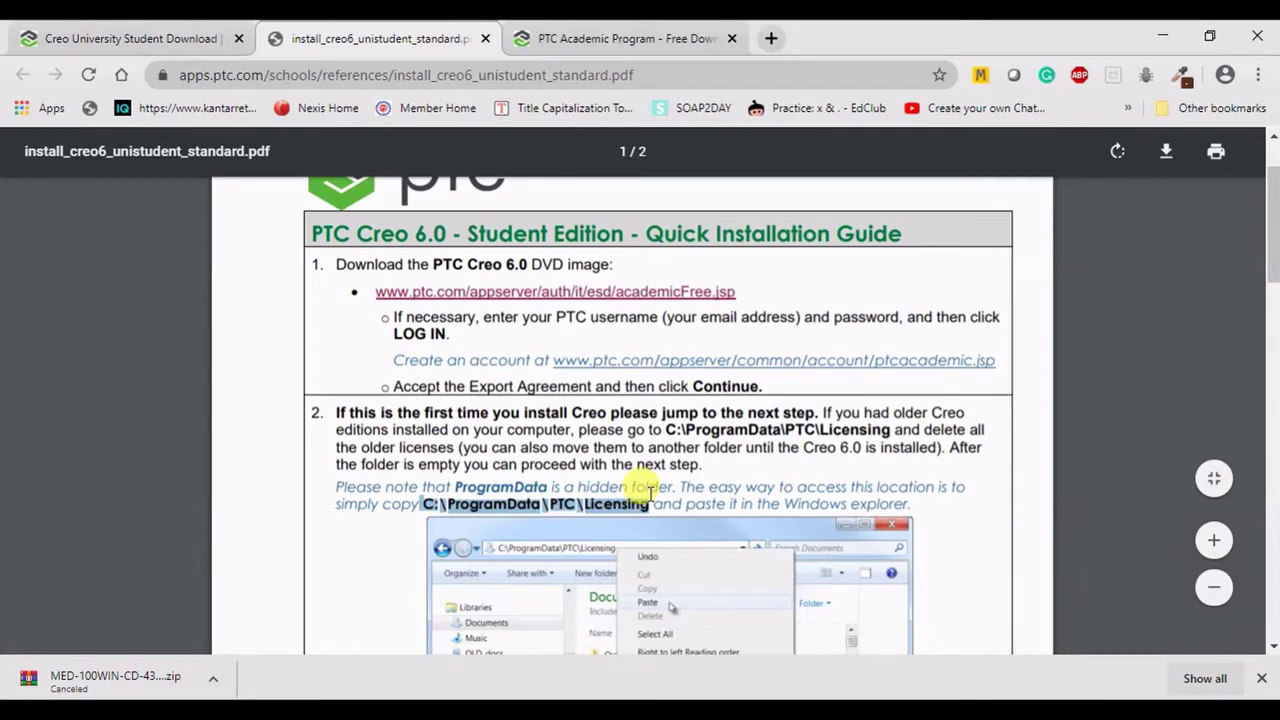
right_click(597, 508)
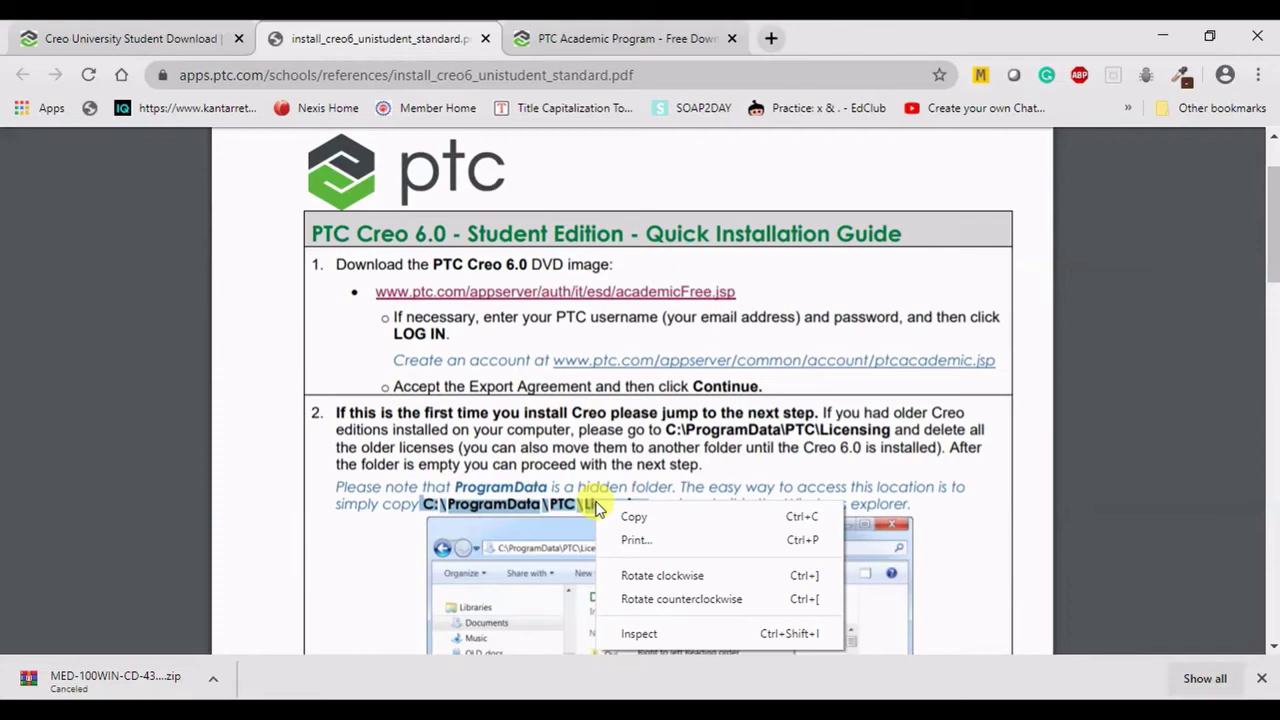
click(640, 518)
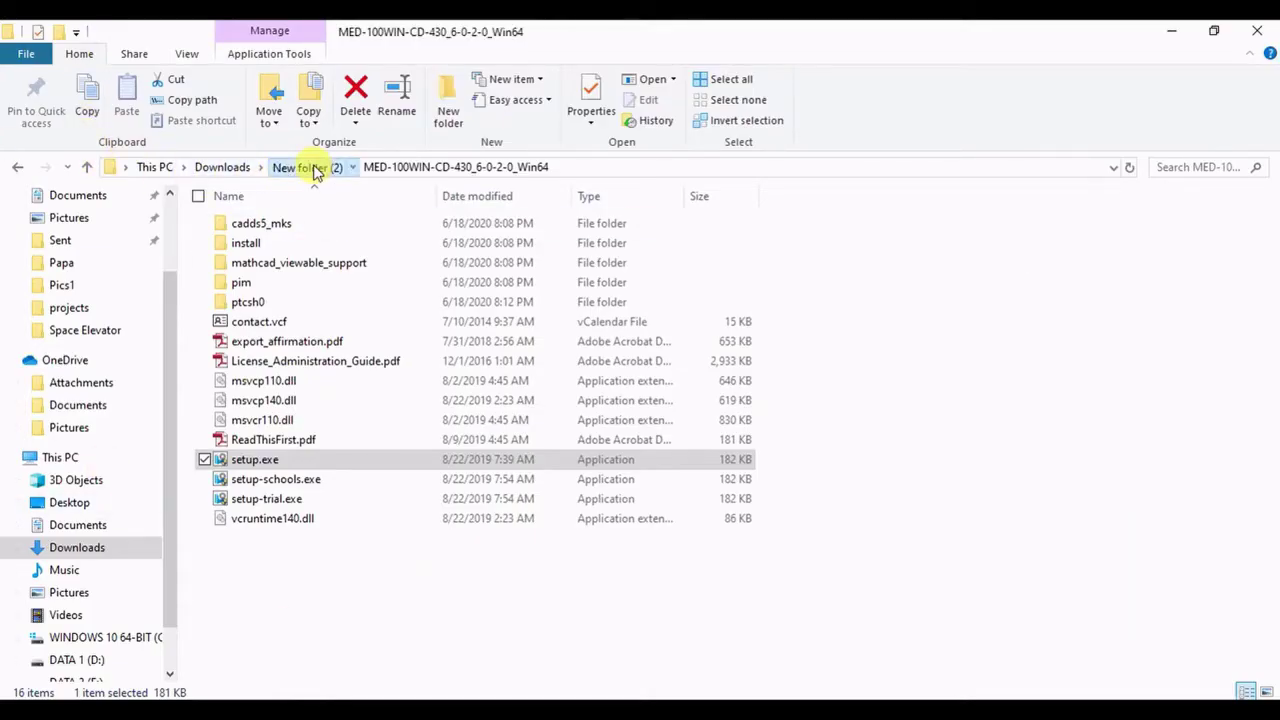
Step: Go to C:\ProgramData\PTC\Licensing via File Explorer's address bar
click(313, 168)
click(643, 167)
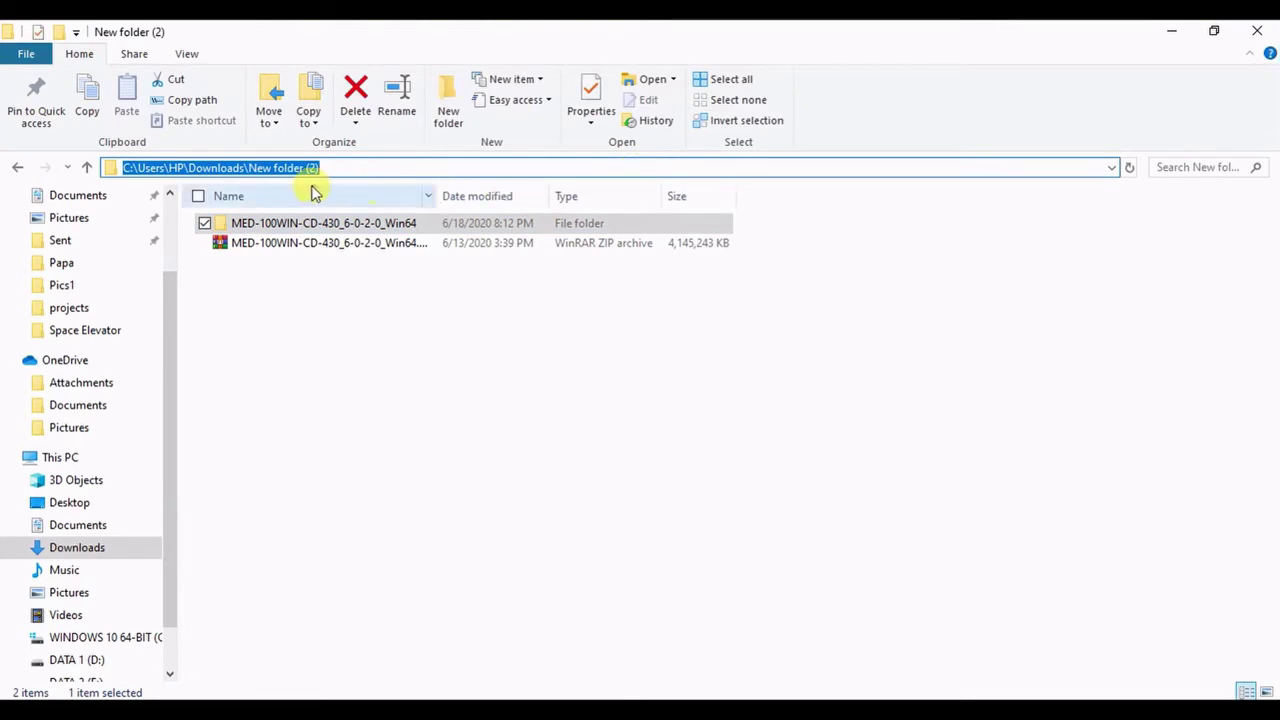
key(ctrl+v)
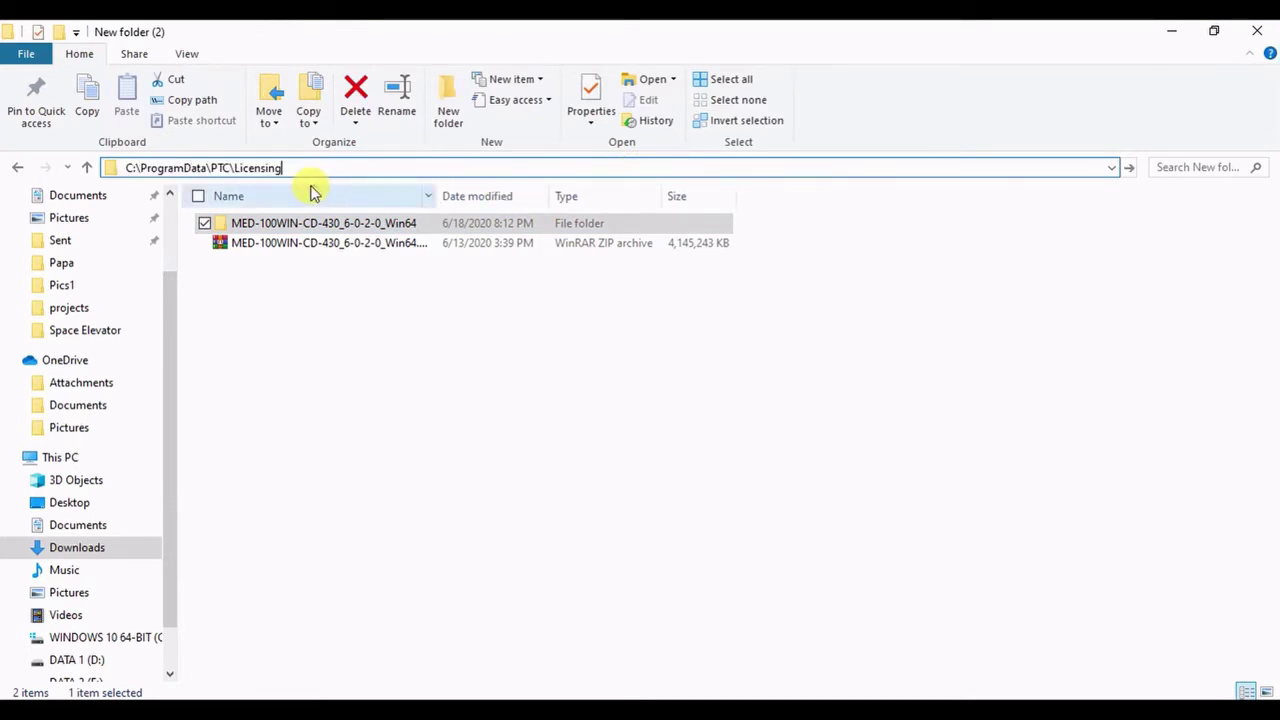
key(Return)
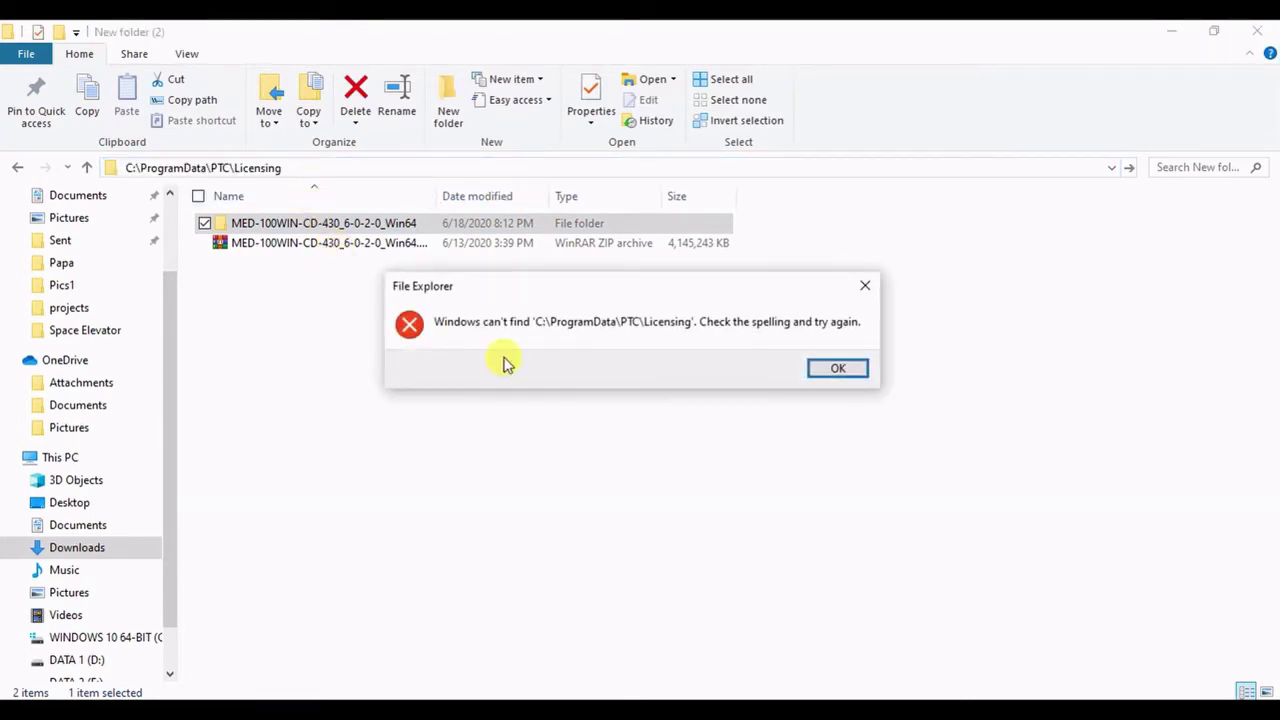
Step: Dismiss the folder-not-found errors and return to the installer's License Identification page
click(840, 369)
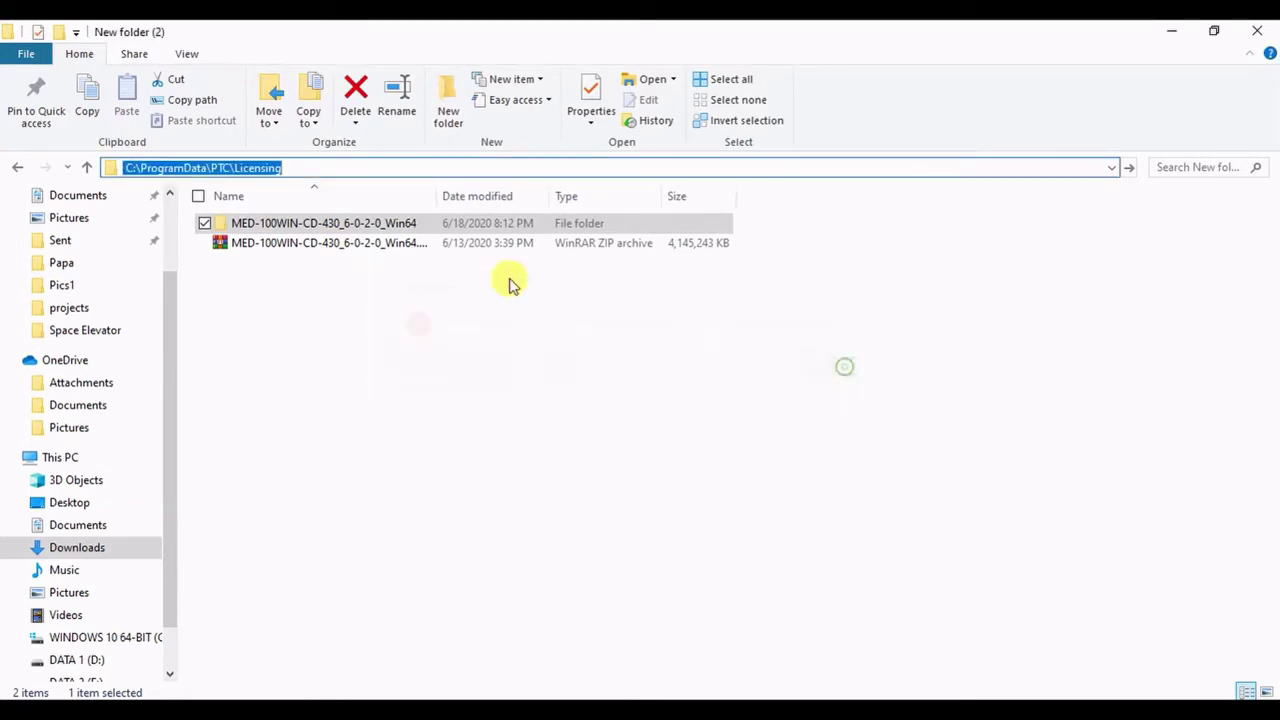
key(Return)
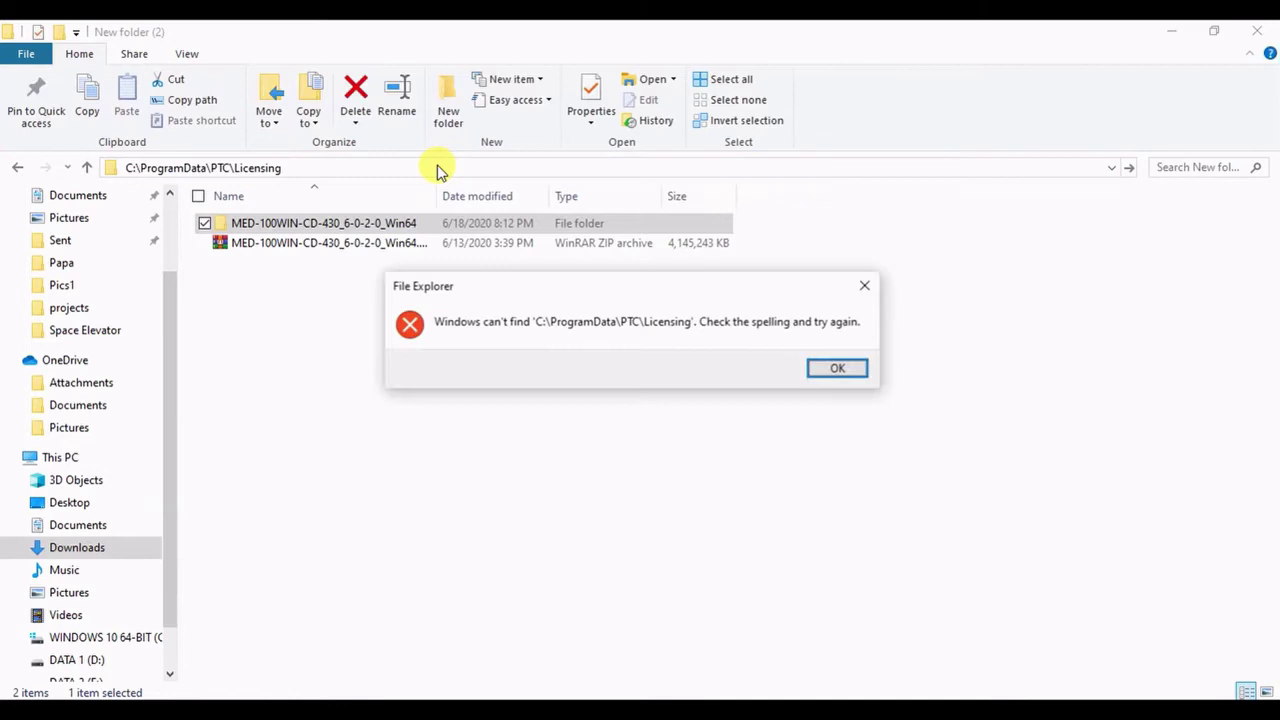
click(851, 370)
click(605, 335)
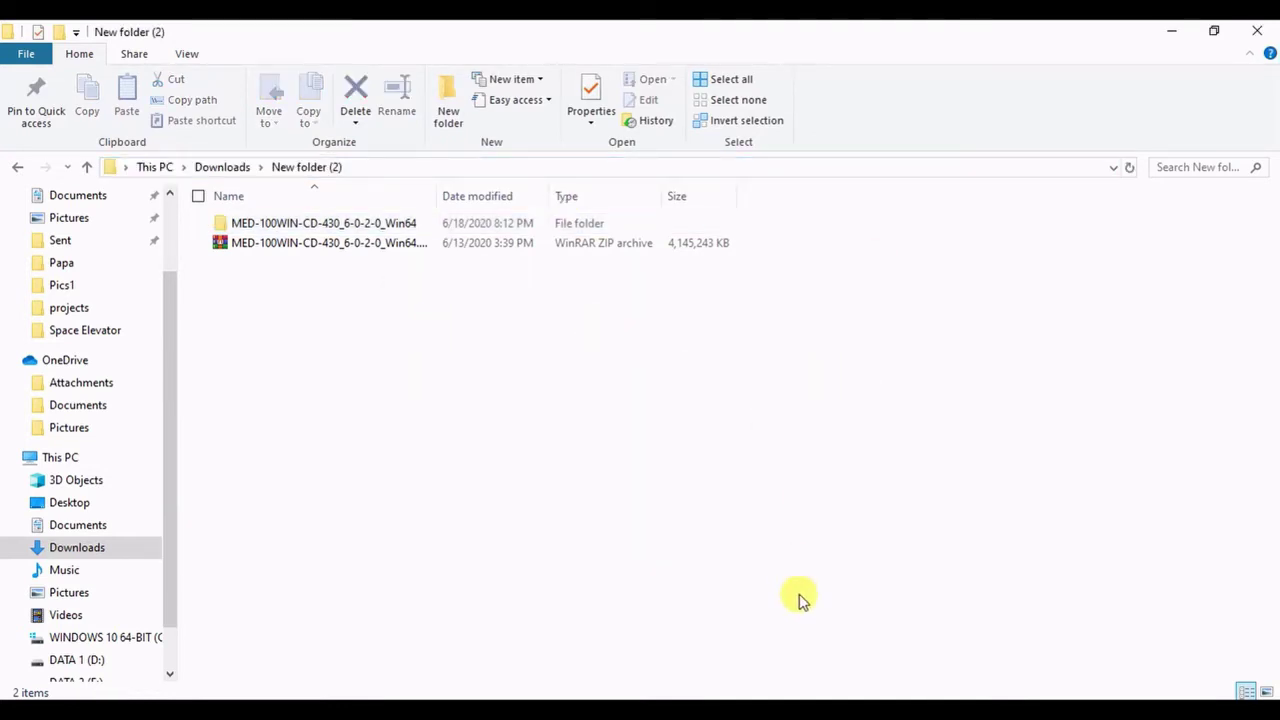
key(alt+Tab)
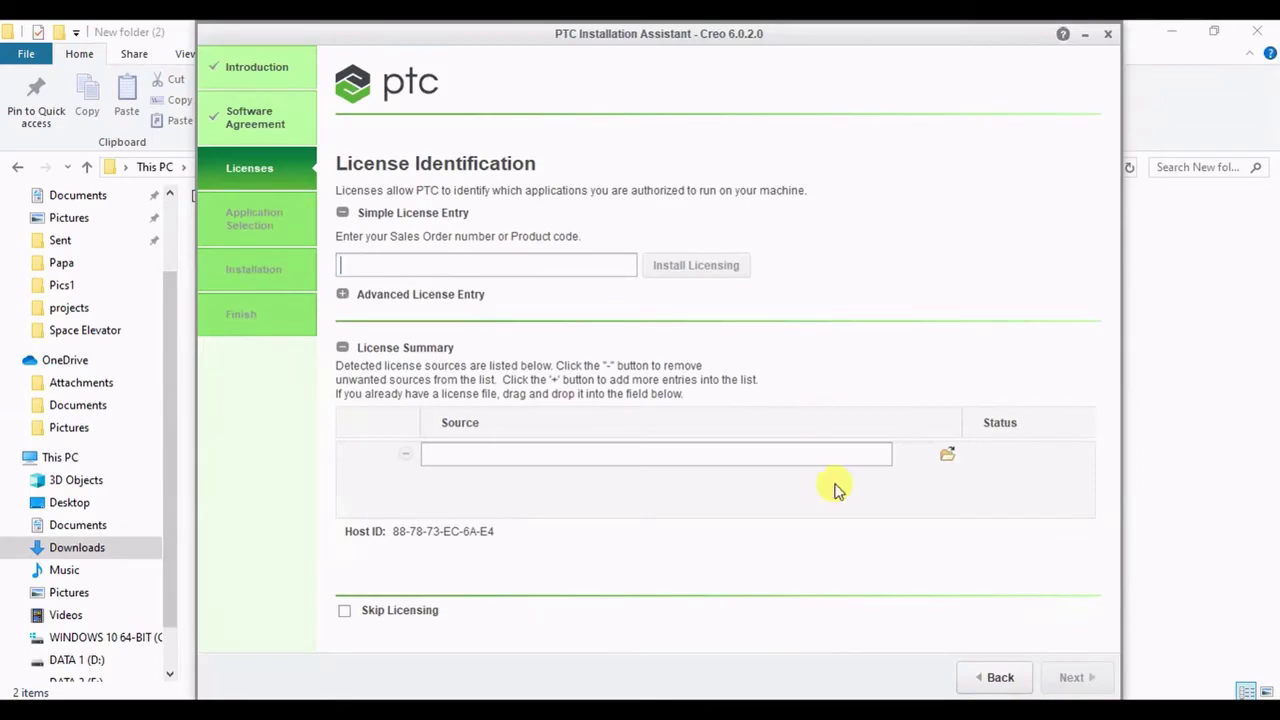
Step: Copy the student product code BK600908EDSTUDENTEDUNI from step 4 of the guide
key(alt+Tab)
scroll(553, 430, down, 5)
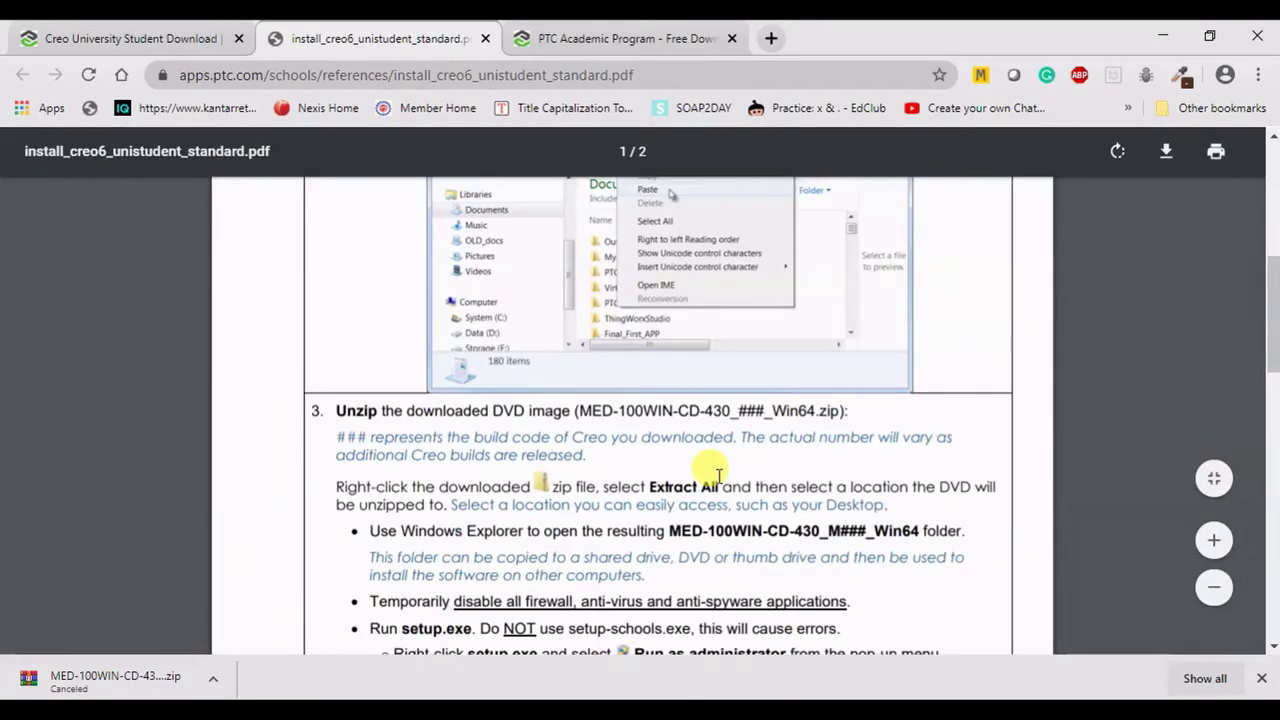
scroll(553, 430, down, 1)
scroll(553, 432, up, 1)
scroll(529, 423, up, 5)
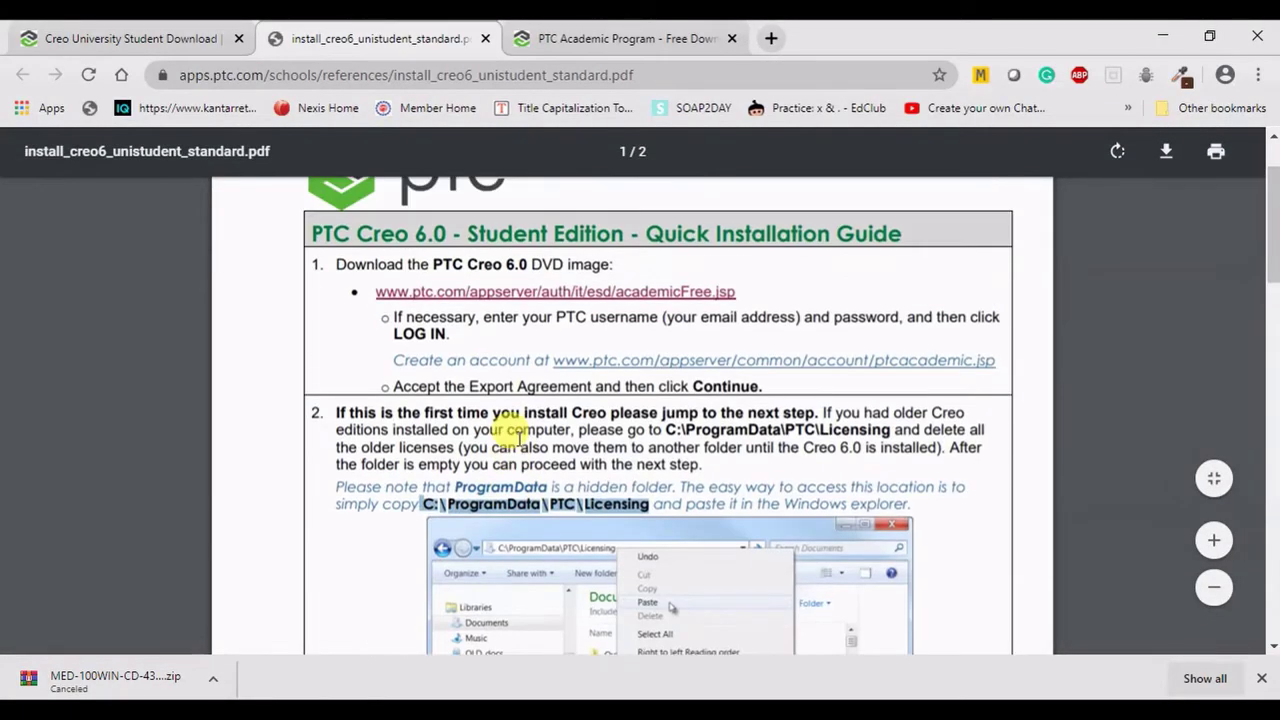
scroll(519, 437, down, 2)
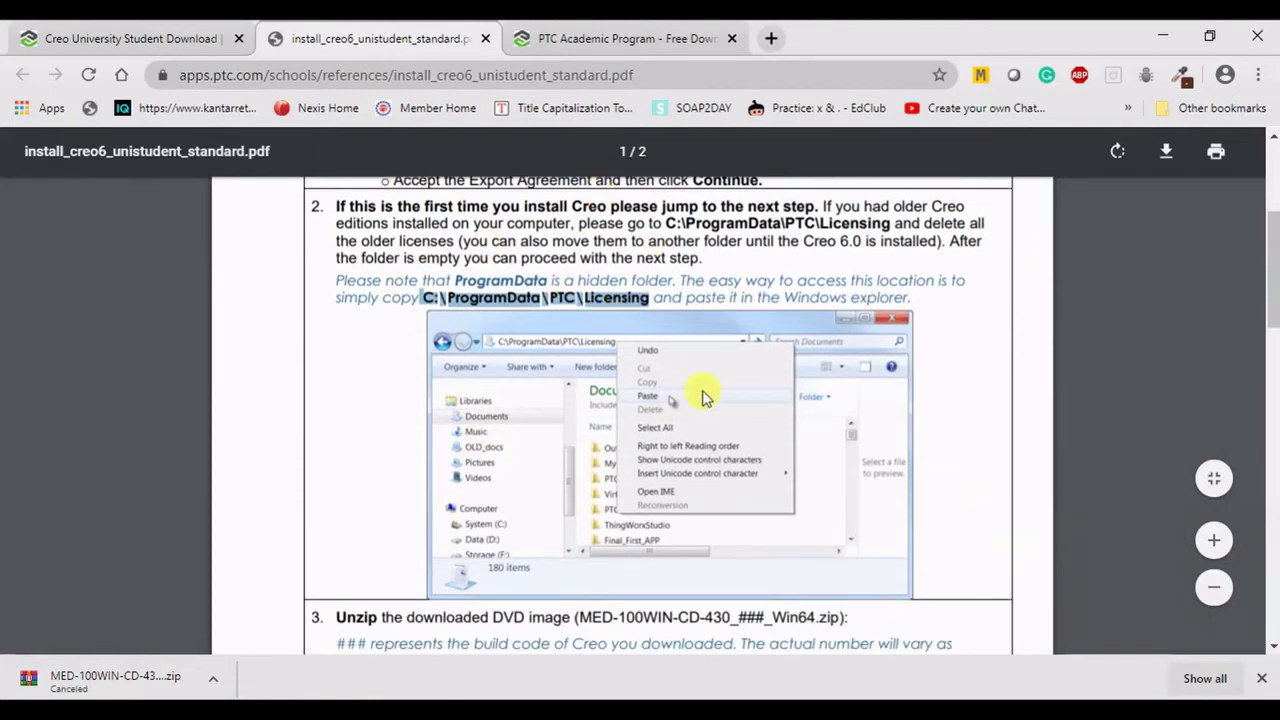
scroll(480, 368, down, 3)
scroll(600, 360, down, 2)
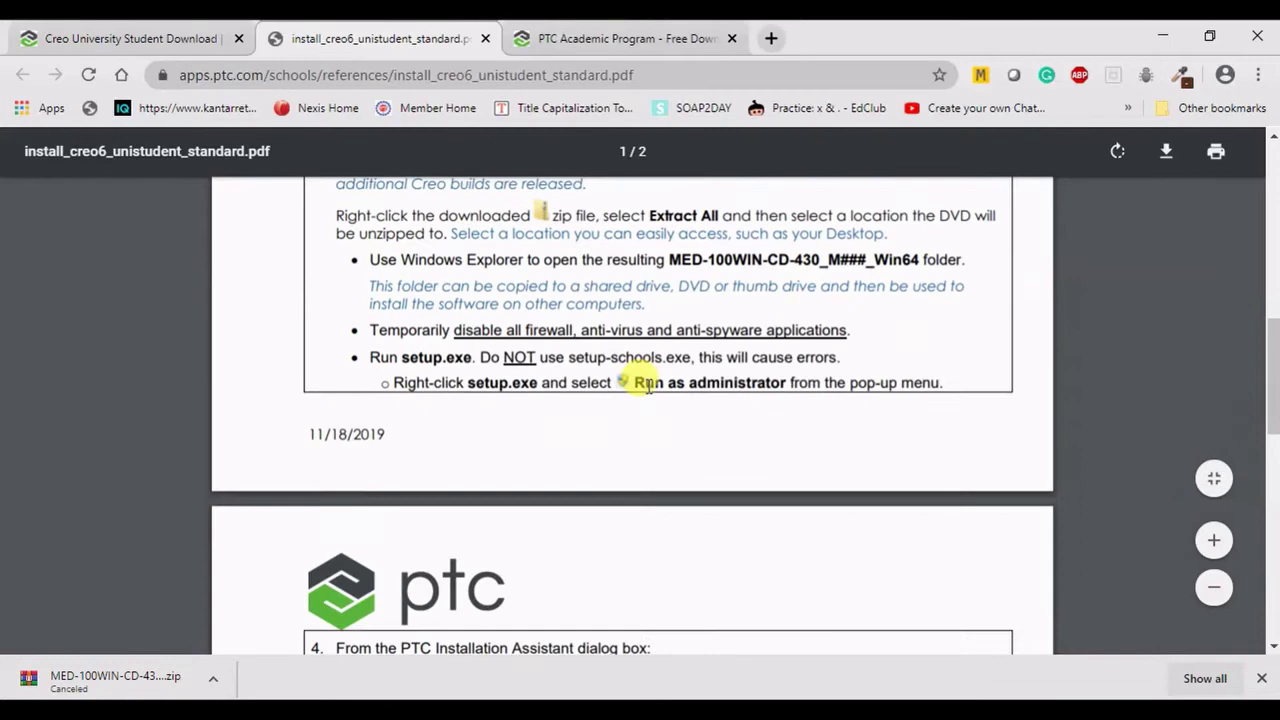
scroll(514, 386, down, 1)
scroll(514, 386, down, 1)
scroll(500, 370, down, 3)
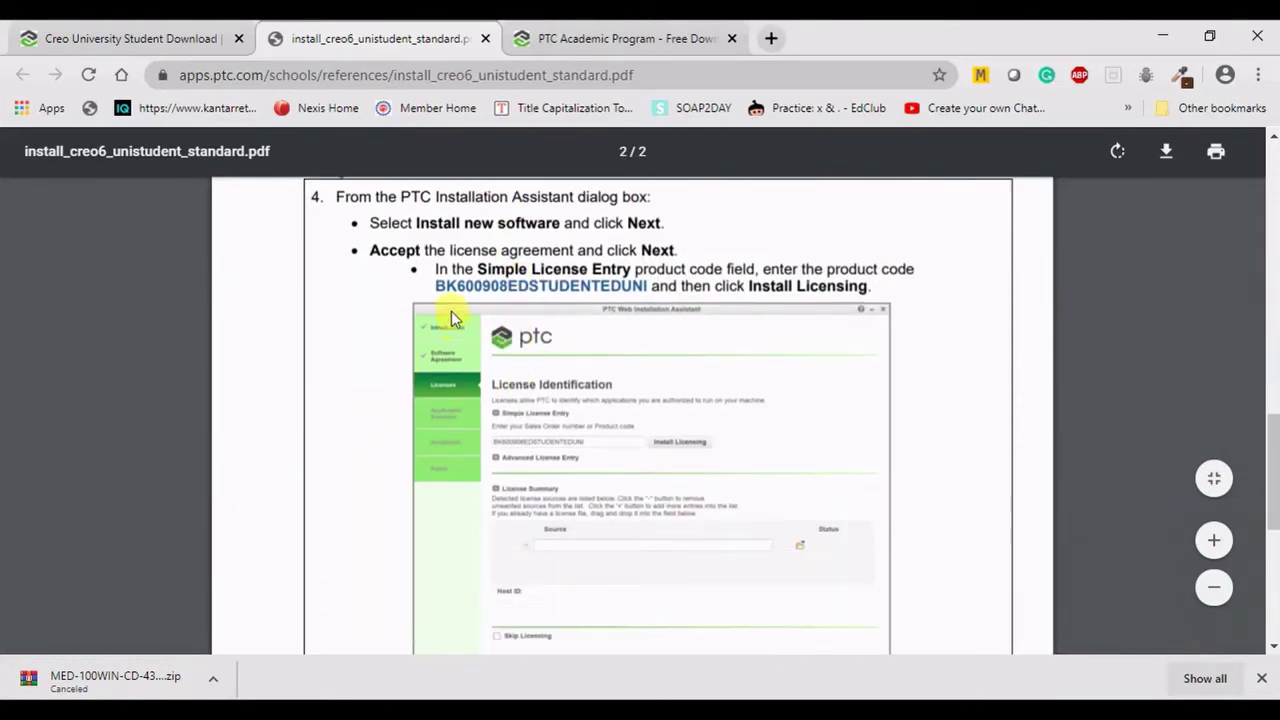
drag(435, 286, 660, 287)
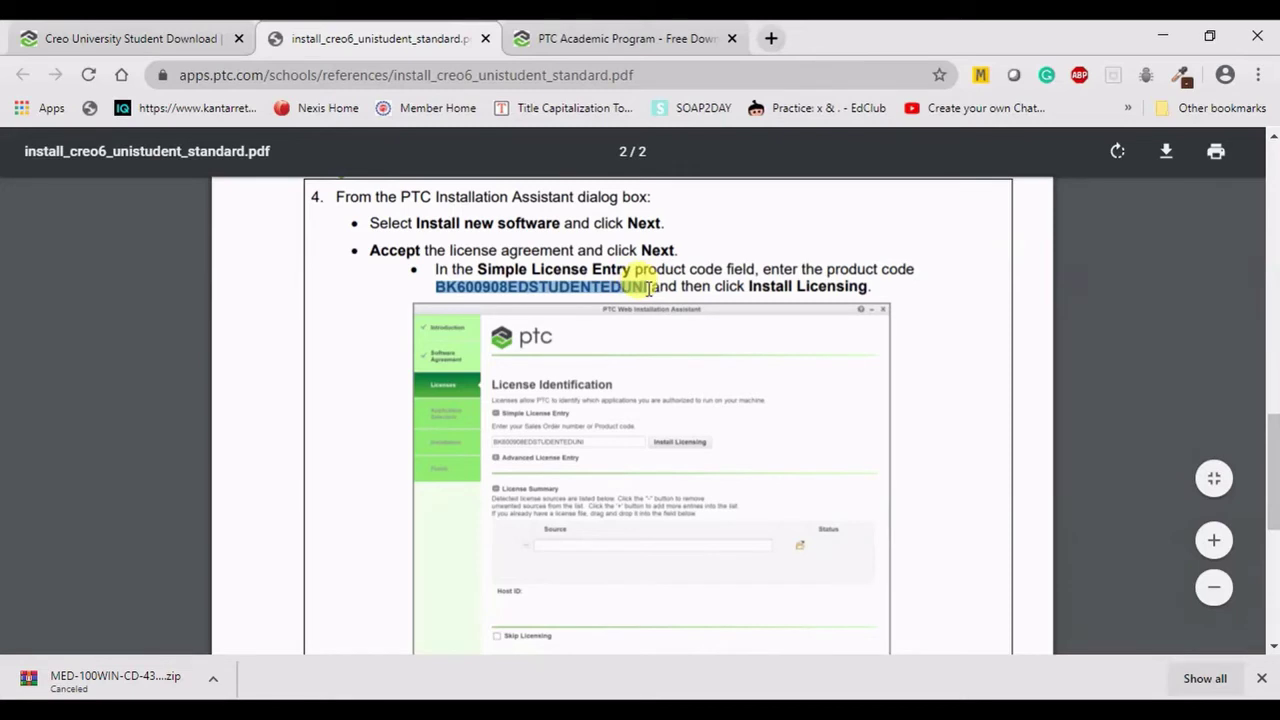
right_click(649, 289)
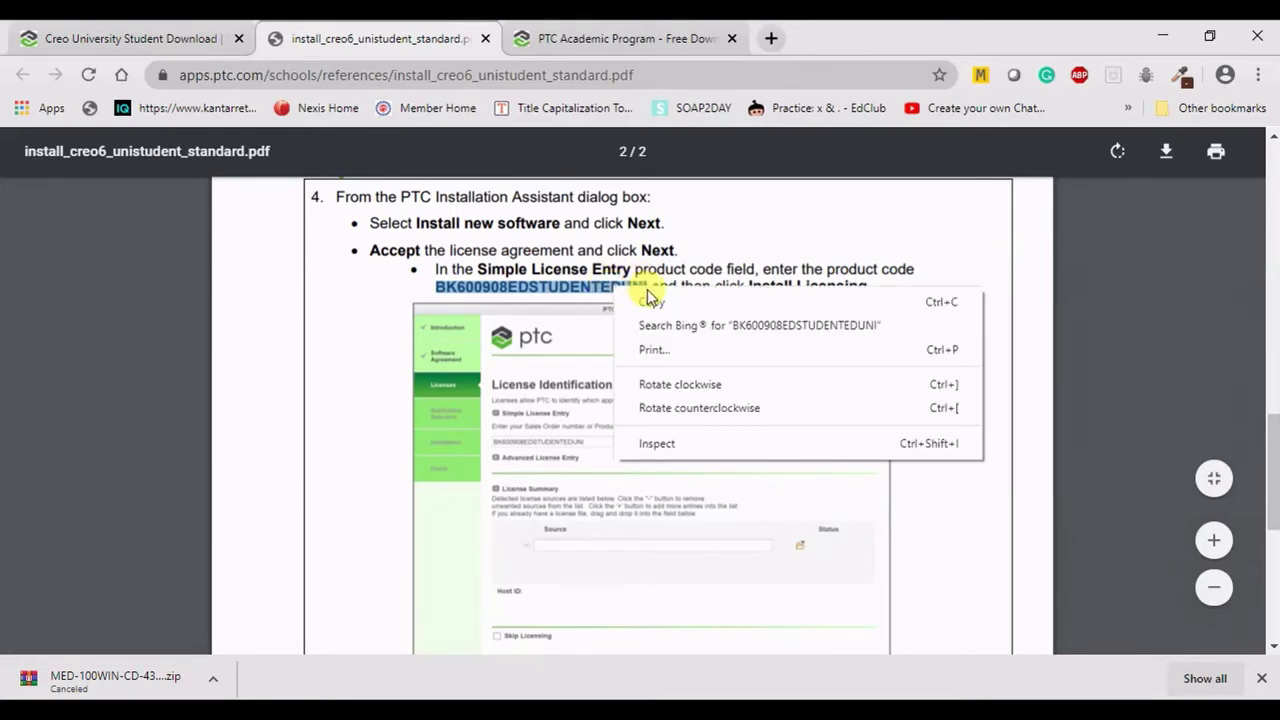
click(652, 296)
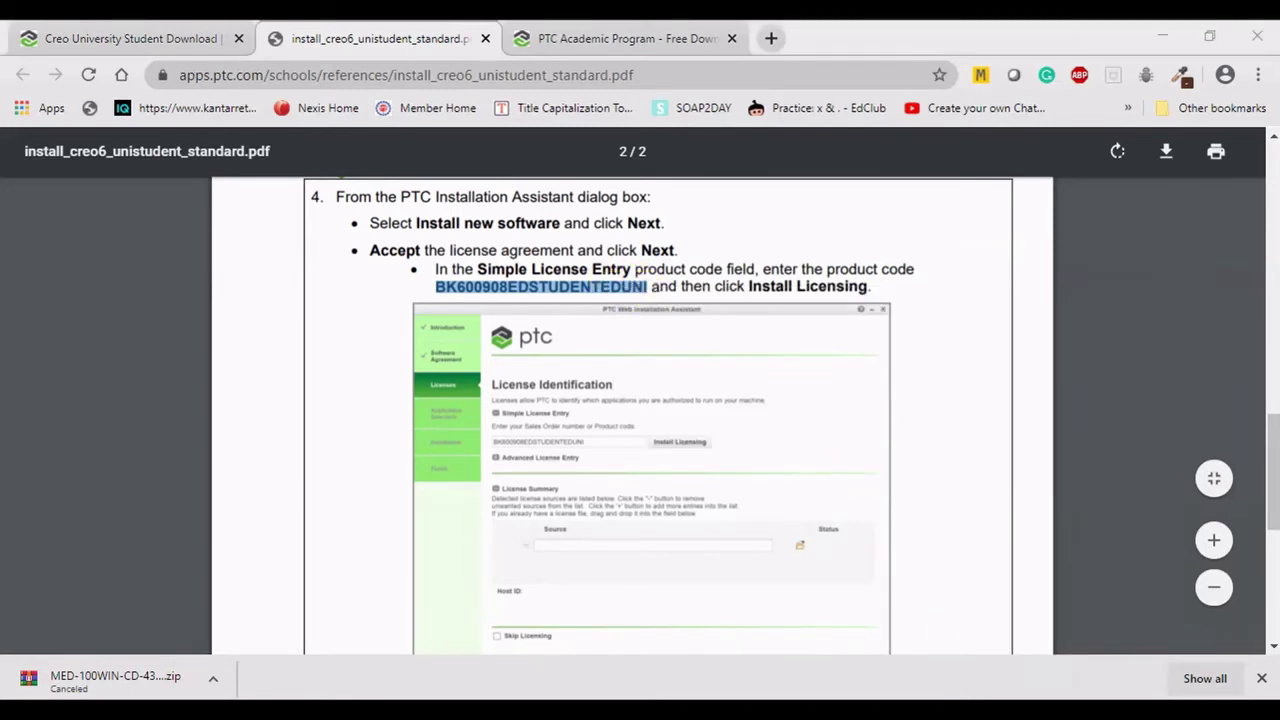
Step: Paste the product code into Simple License Entry and install the licensing
key(alt+Tab)
right_click(426, 264)
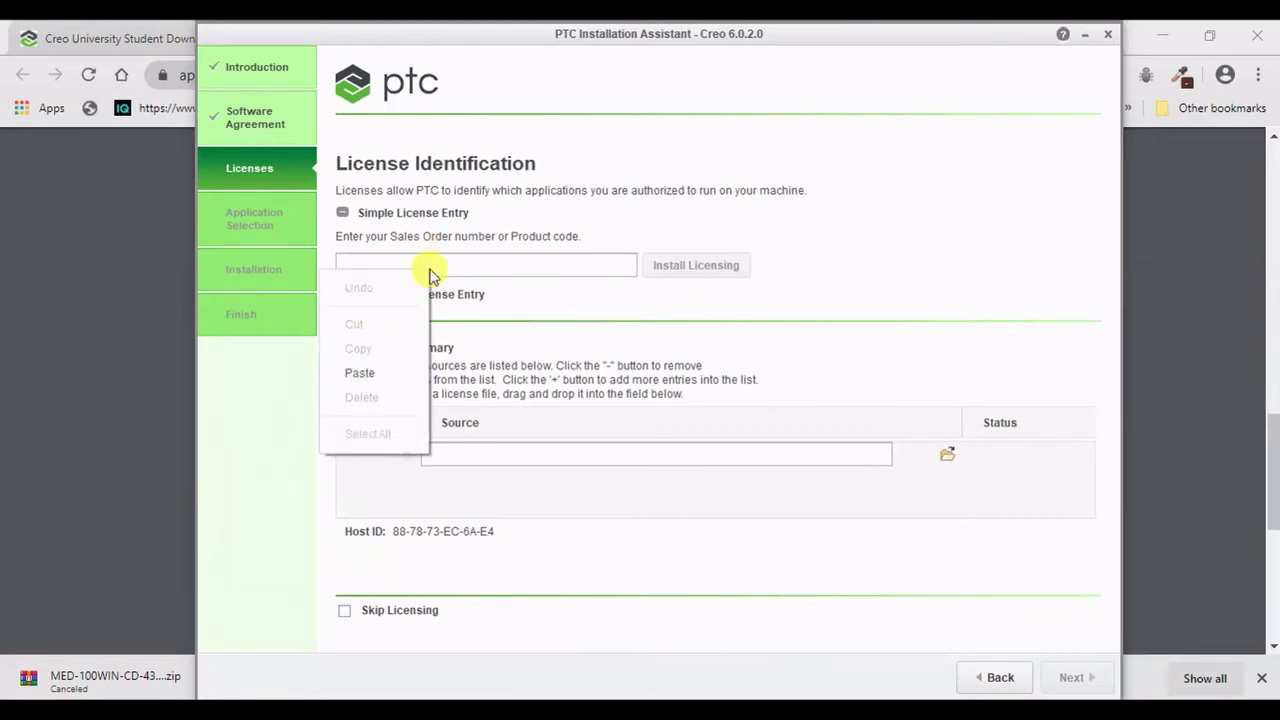
click(388, 372)
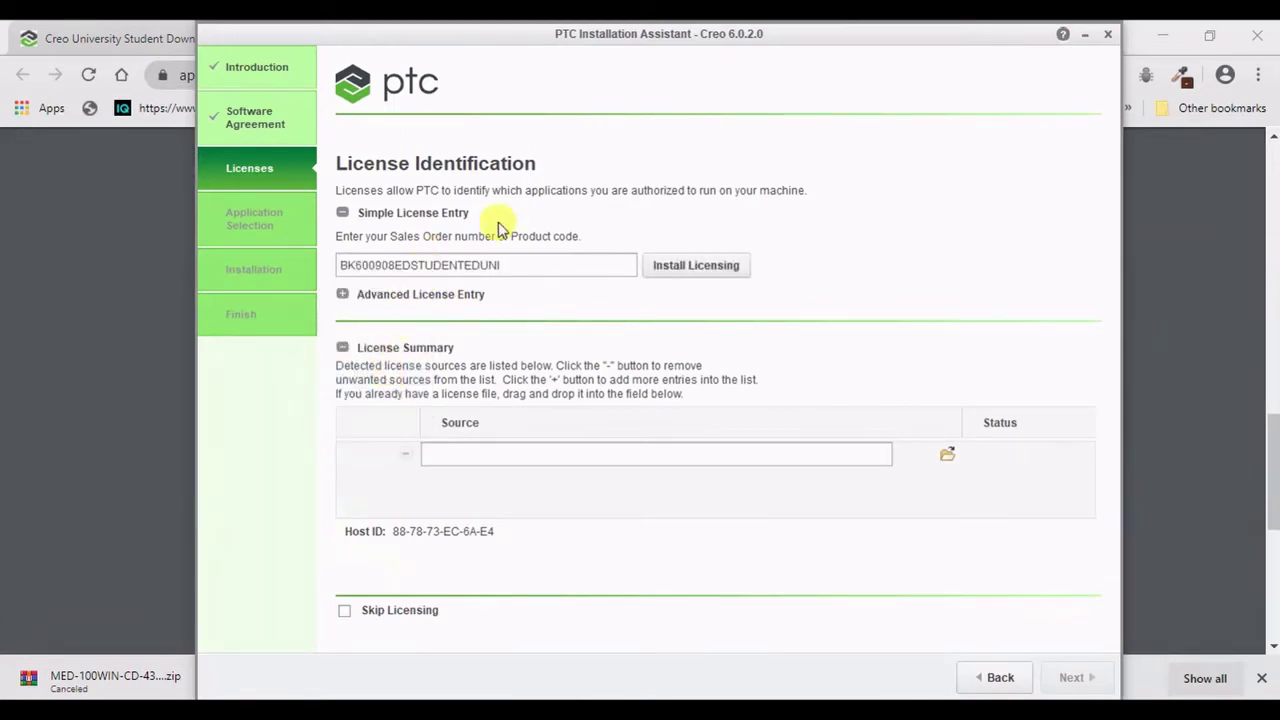
click(667, 265)
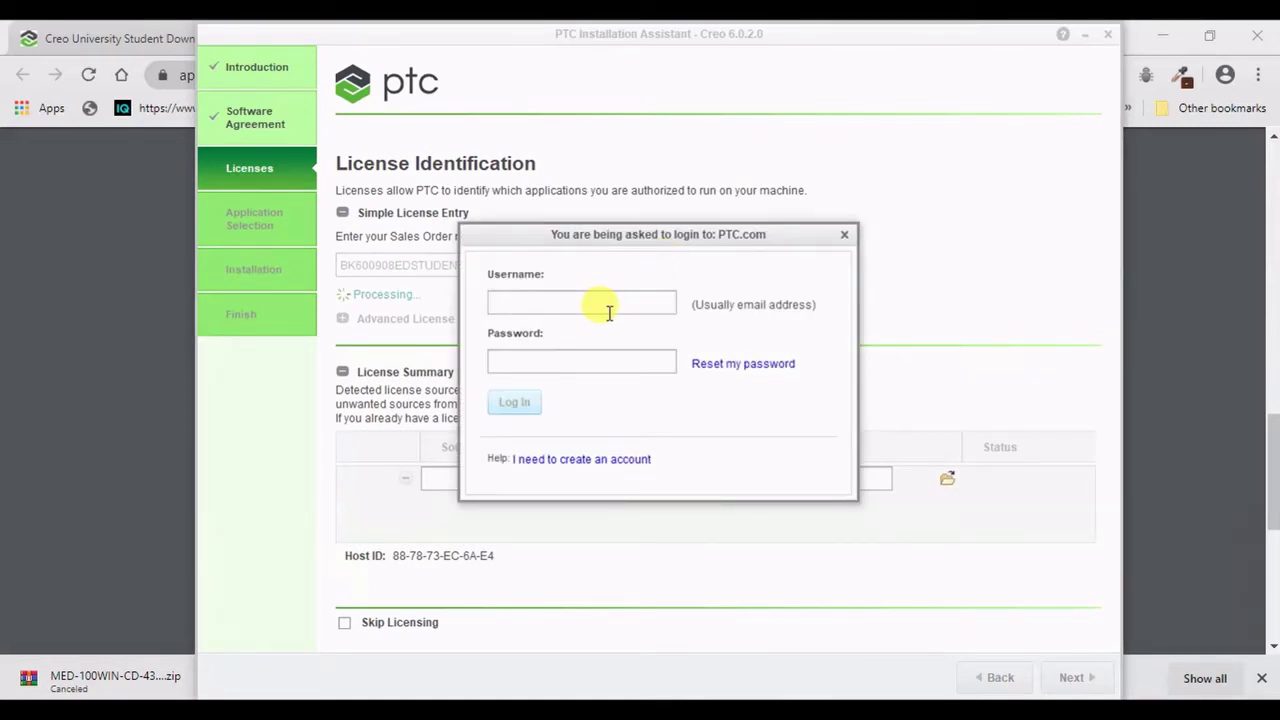
click(609, 313)
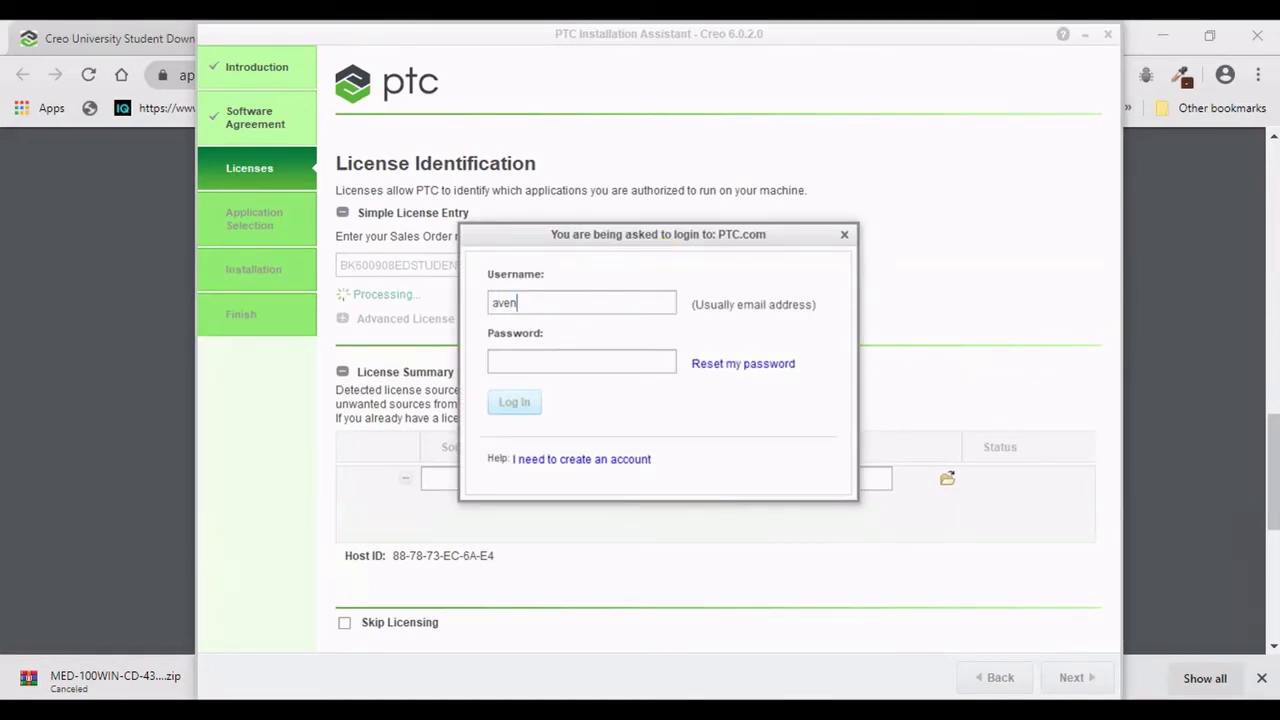
key(Tab)
text(******)
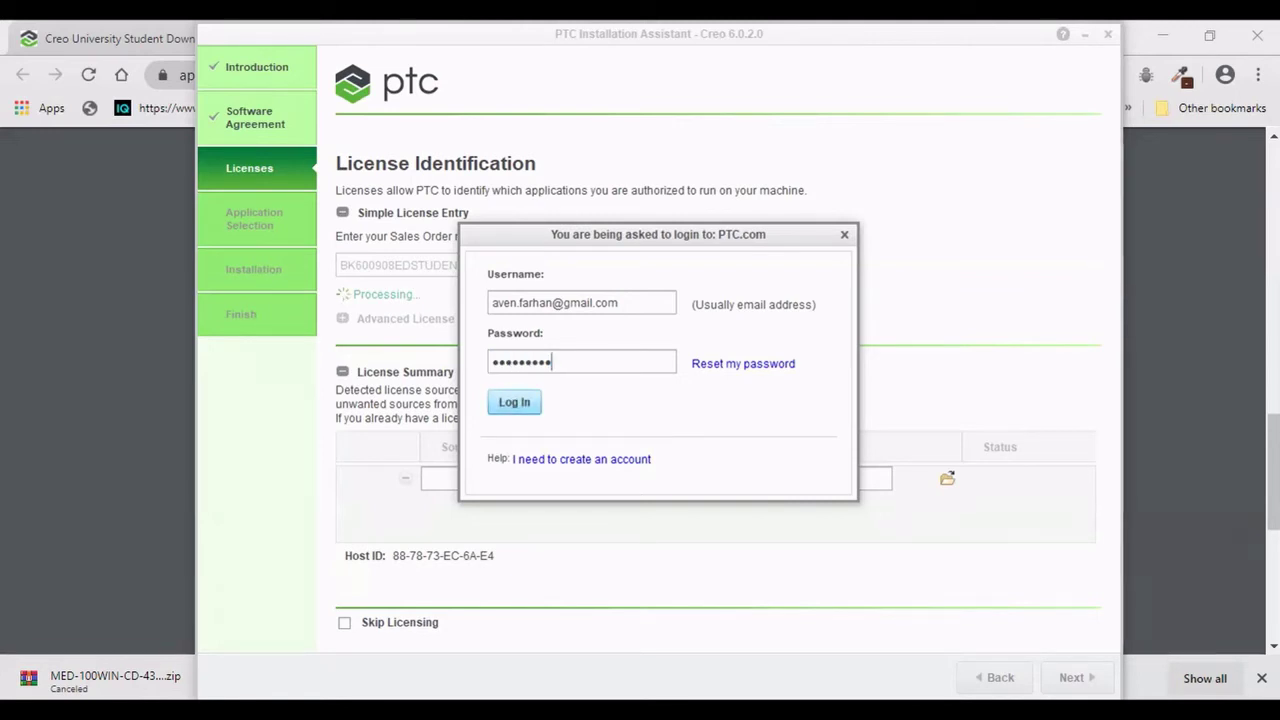
key(Return)
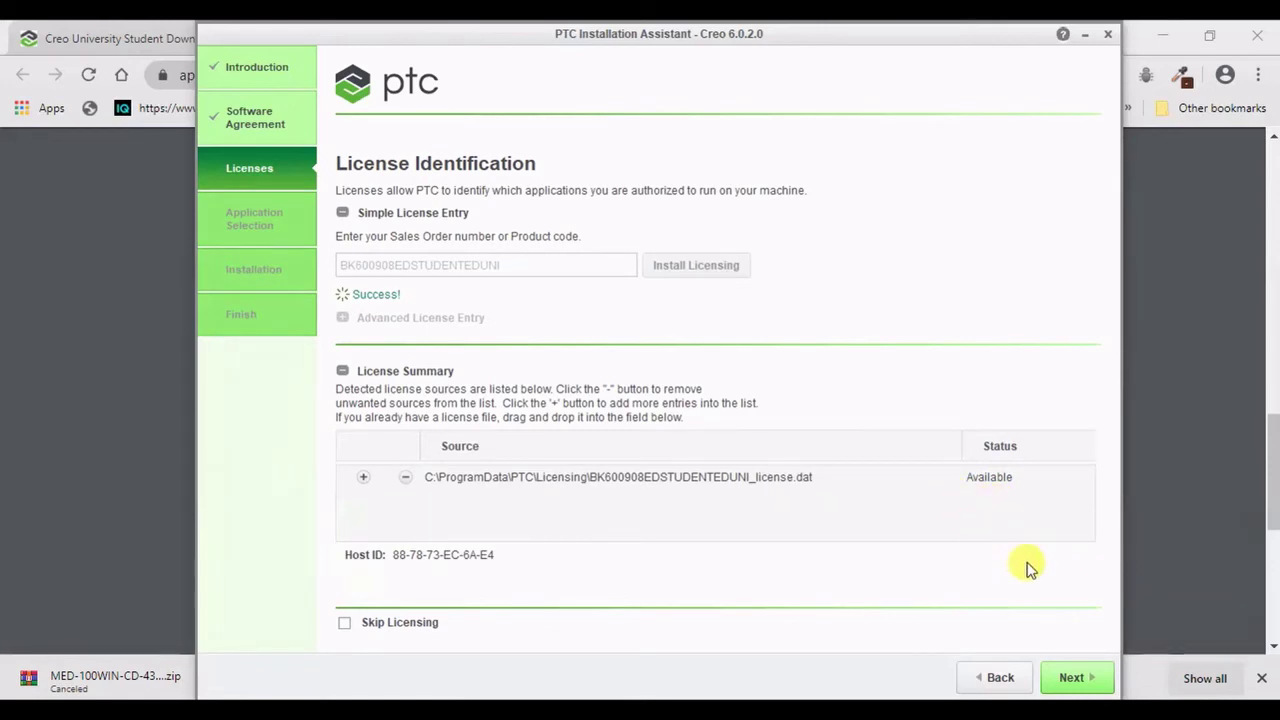
Step: Proceed to Application Selection and leave Creo Simulate out of the install
click(1075, 686)
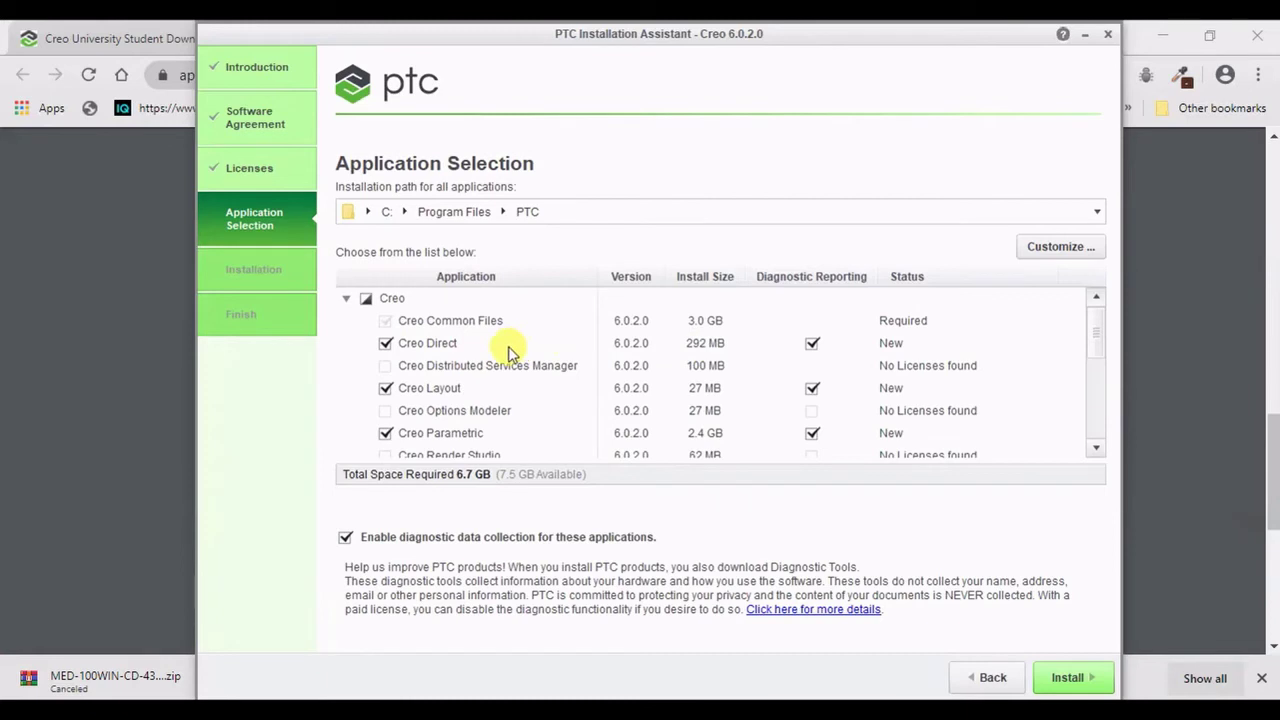
scroll(508, 352, down, 2)
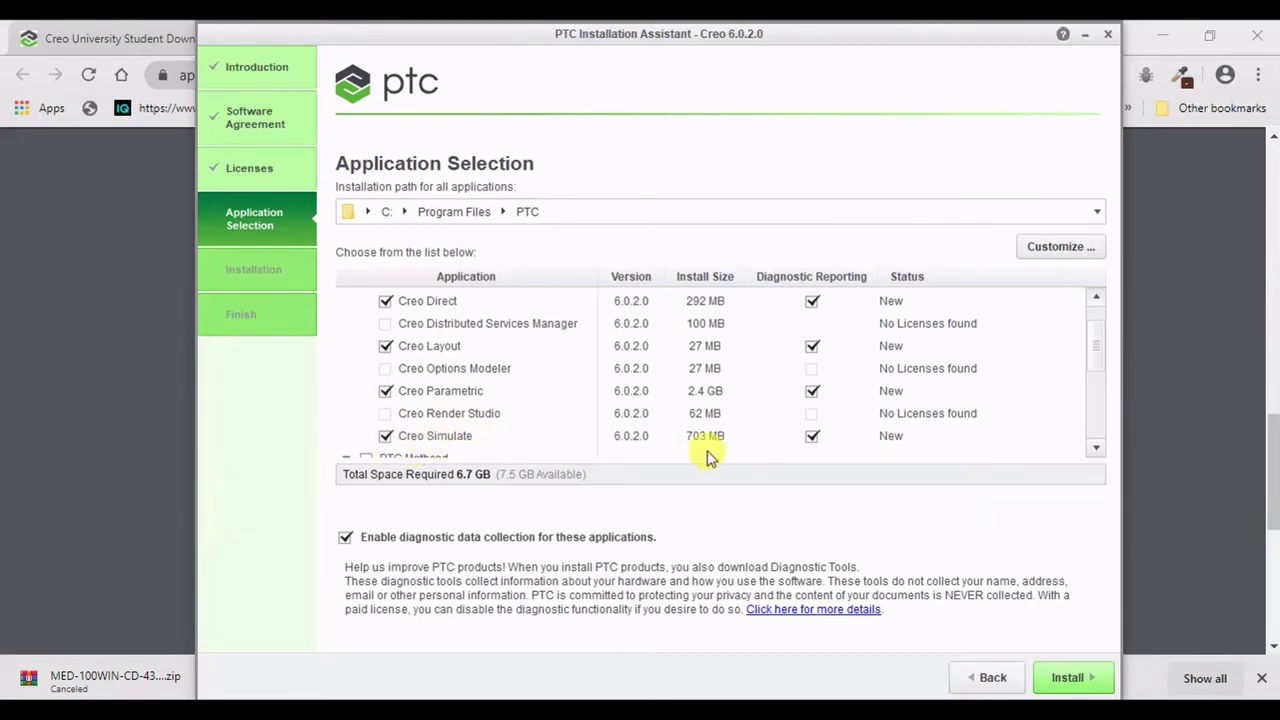
click(386, 438)
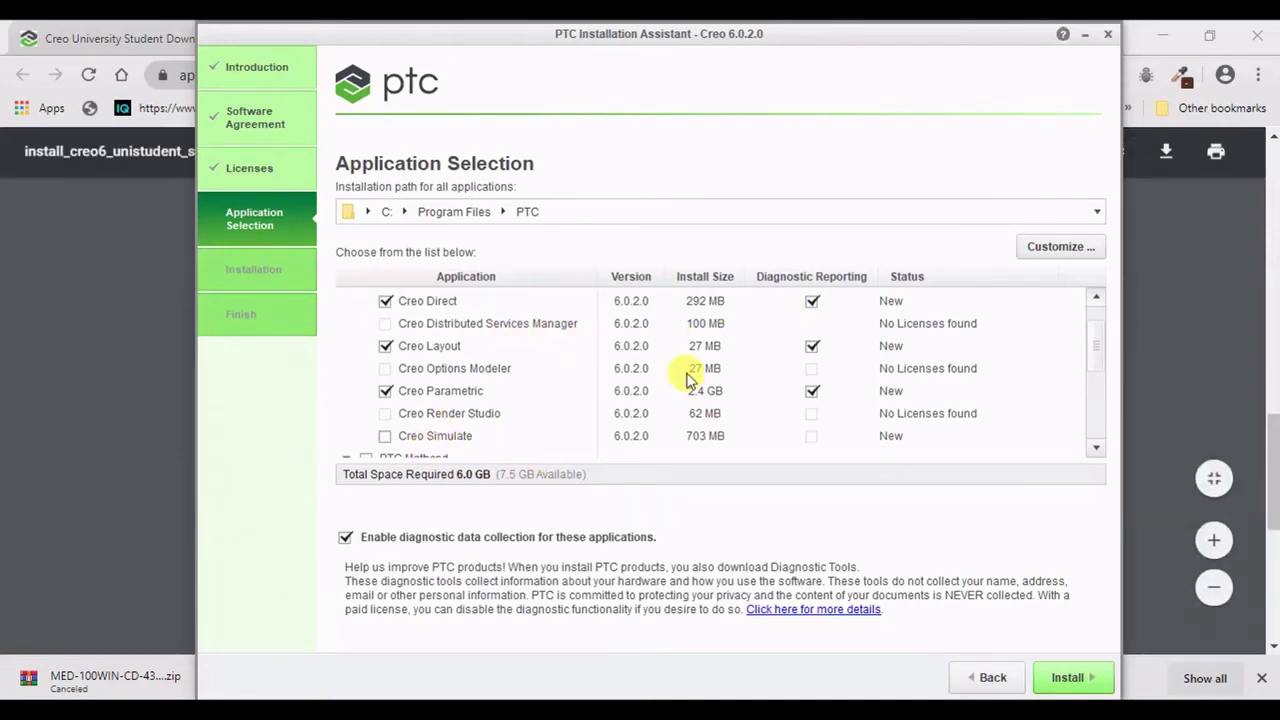
Step: Scroll the application list to MKS Platform Components 9.x under Utilities
scroll(663, 371, down, 1)
scroll(660, 372, down, 1)
scroll(662, 368, down, 1)
scroll(443, 377, down, 1)
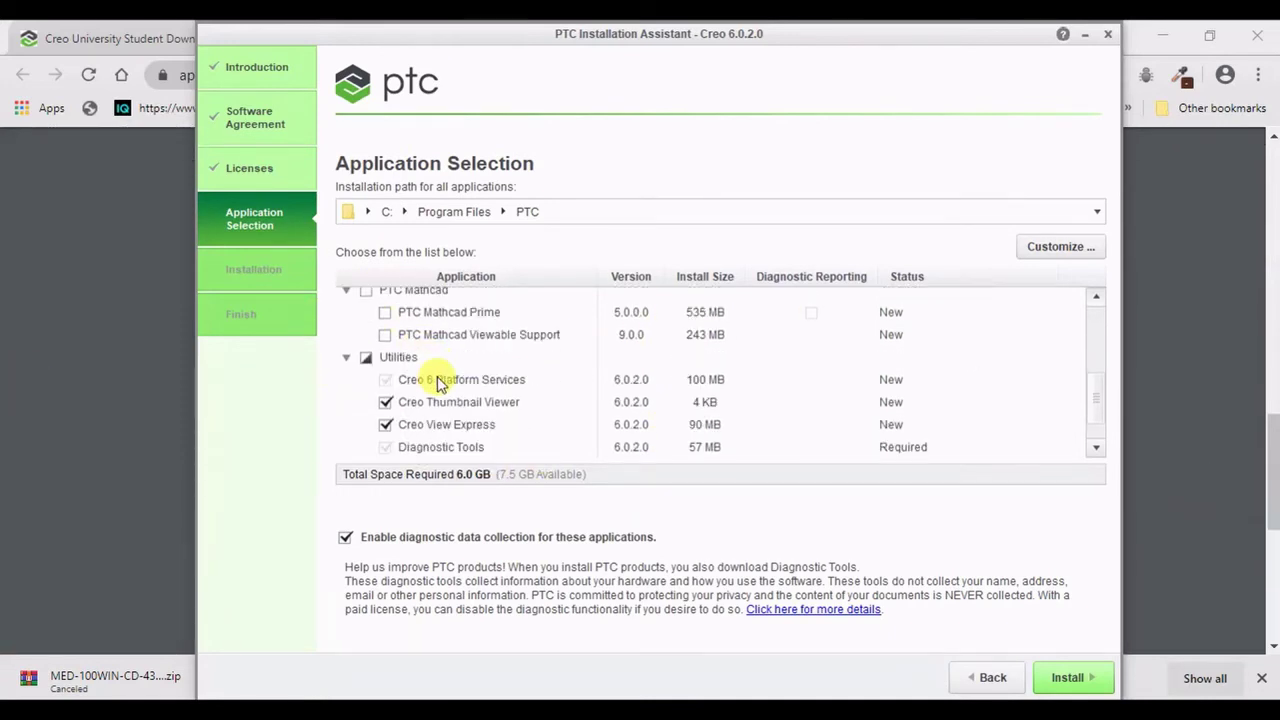
scroll(570, 418, down, 1)
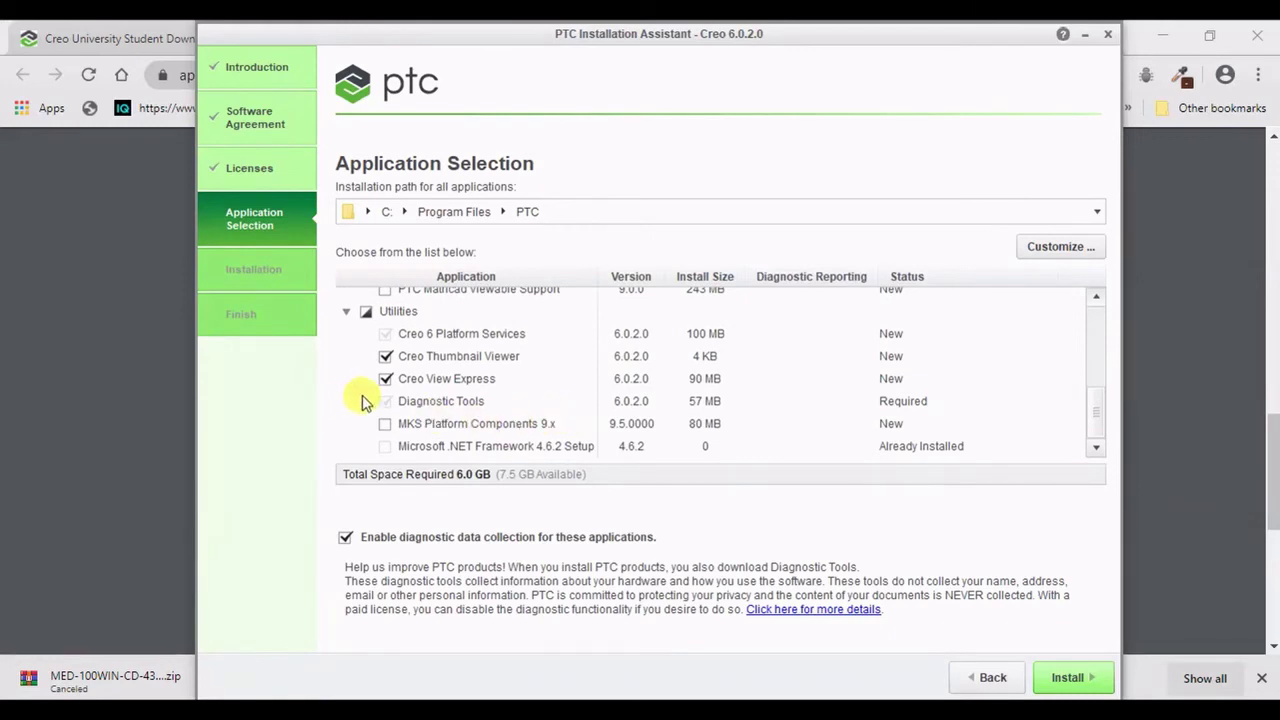
scroll(595, 405, up, 1)
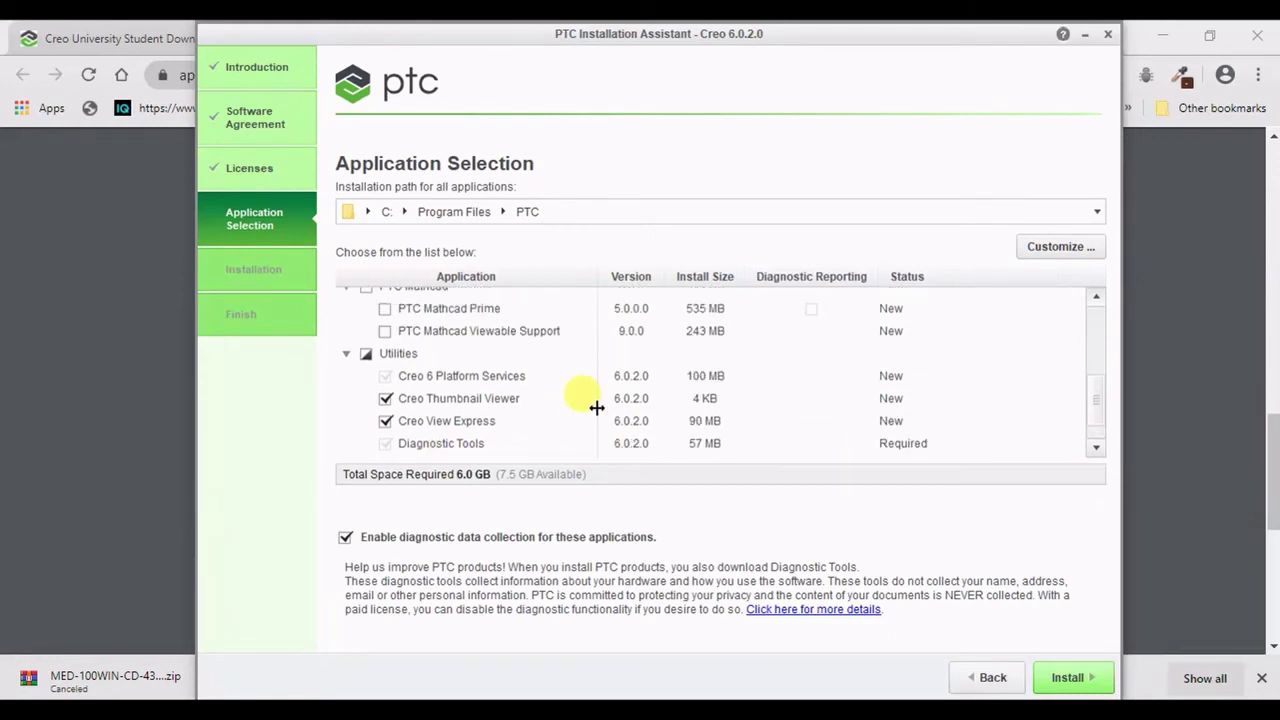
scroll(594, 403, up, 2)
scroll(850, 395, down, 1)
scroll(884, 400, down, 1)
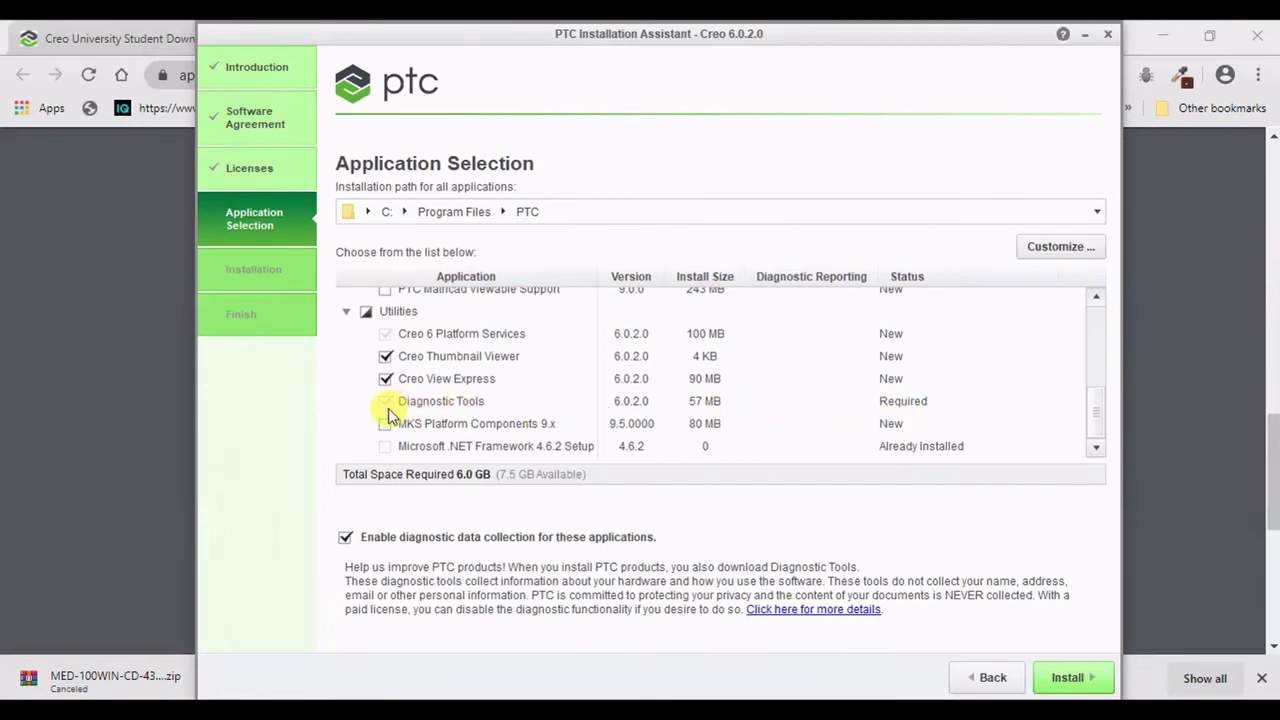
scroll(960, 408, up, 2)
scroll(960, 408, up, 2)
scroll(960, 408, up, 2)
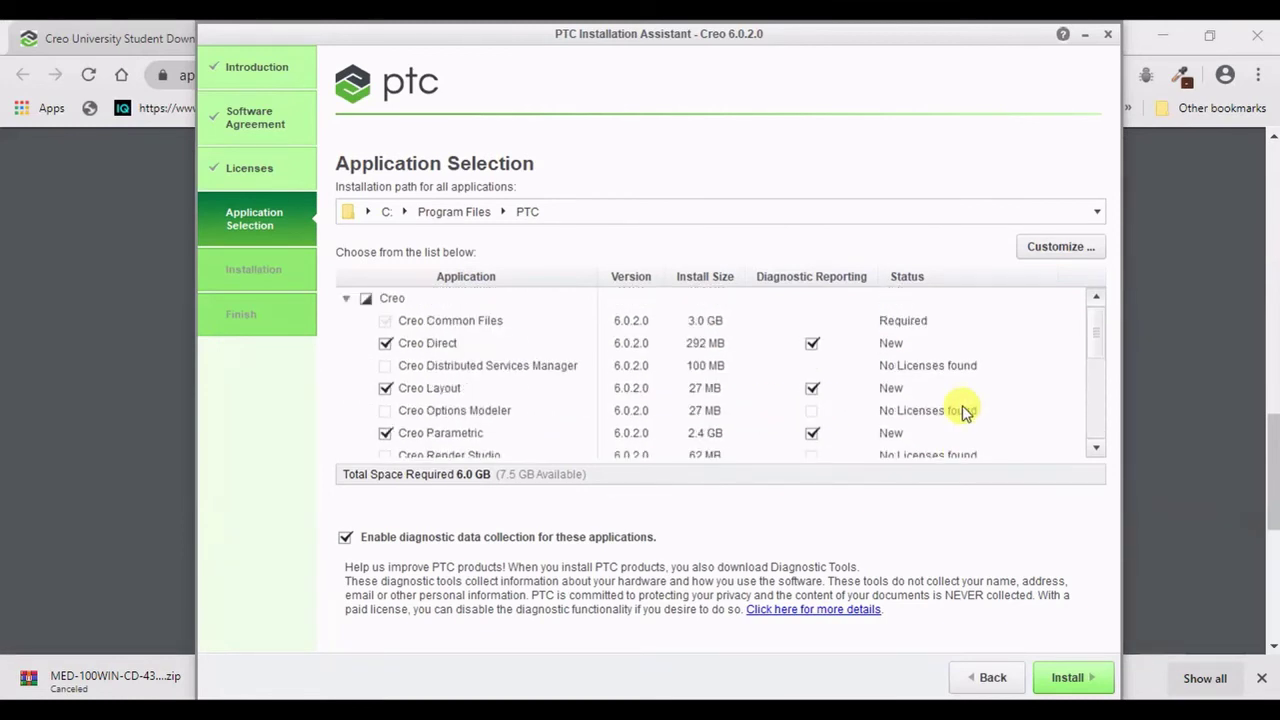
scroll(420, 360, down, 5)
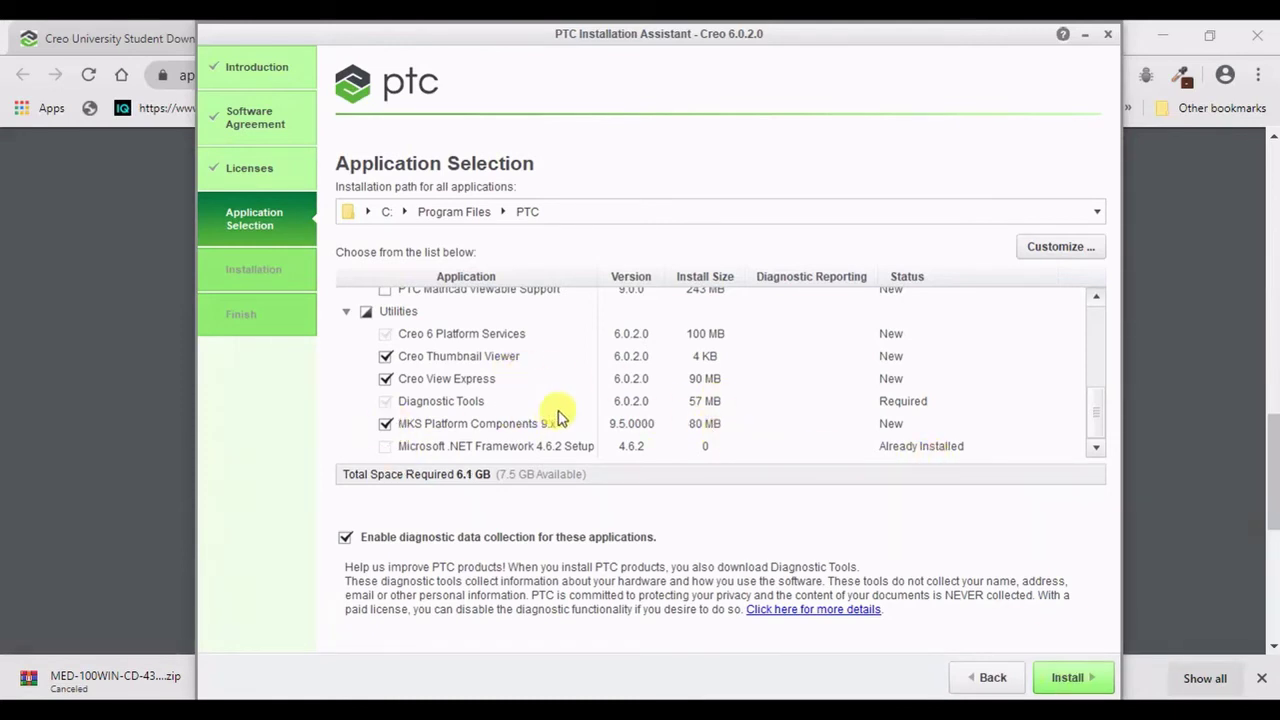
scroll(560, 408, up, 1)
scroll(567, 408, up, 2)
scroll(567, 408, up, 2)
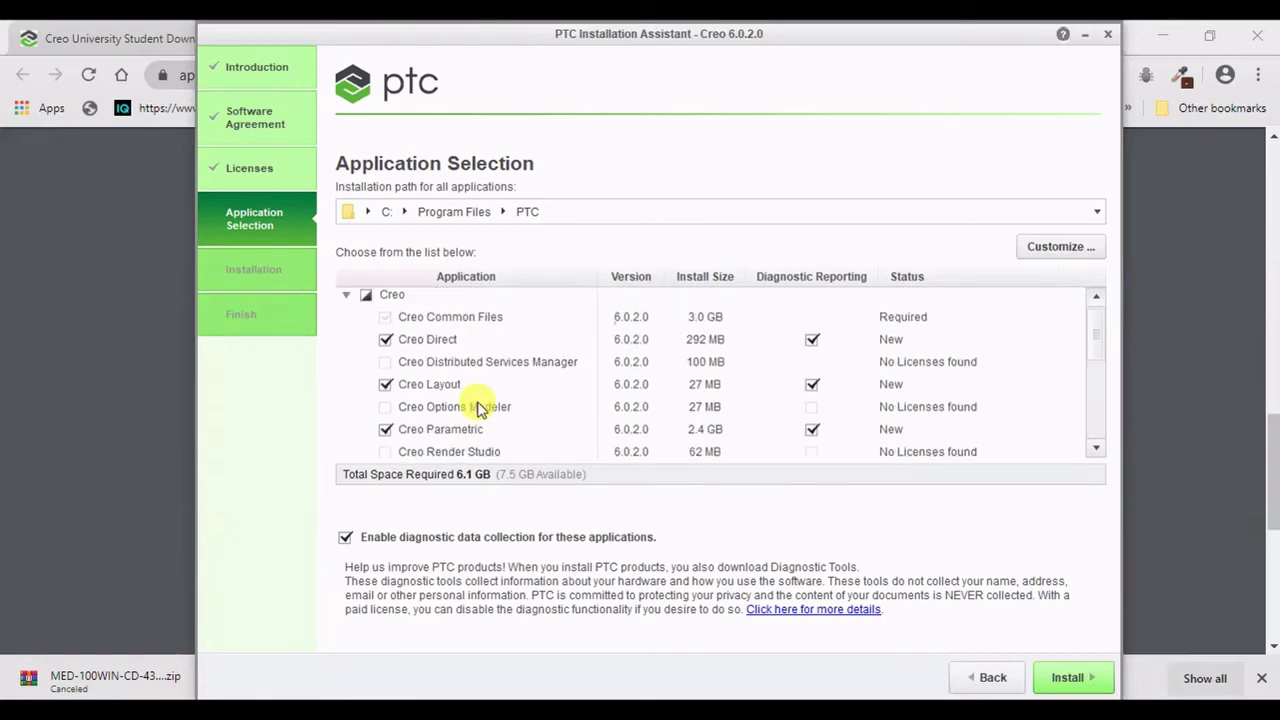
scroll(480, 398, down, 3)
scroll(447, 393, up, 2)
scroll(447, 393, up, 2)
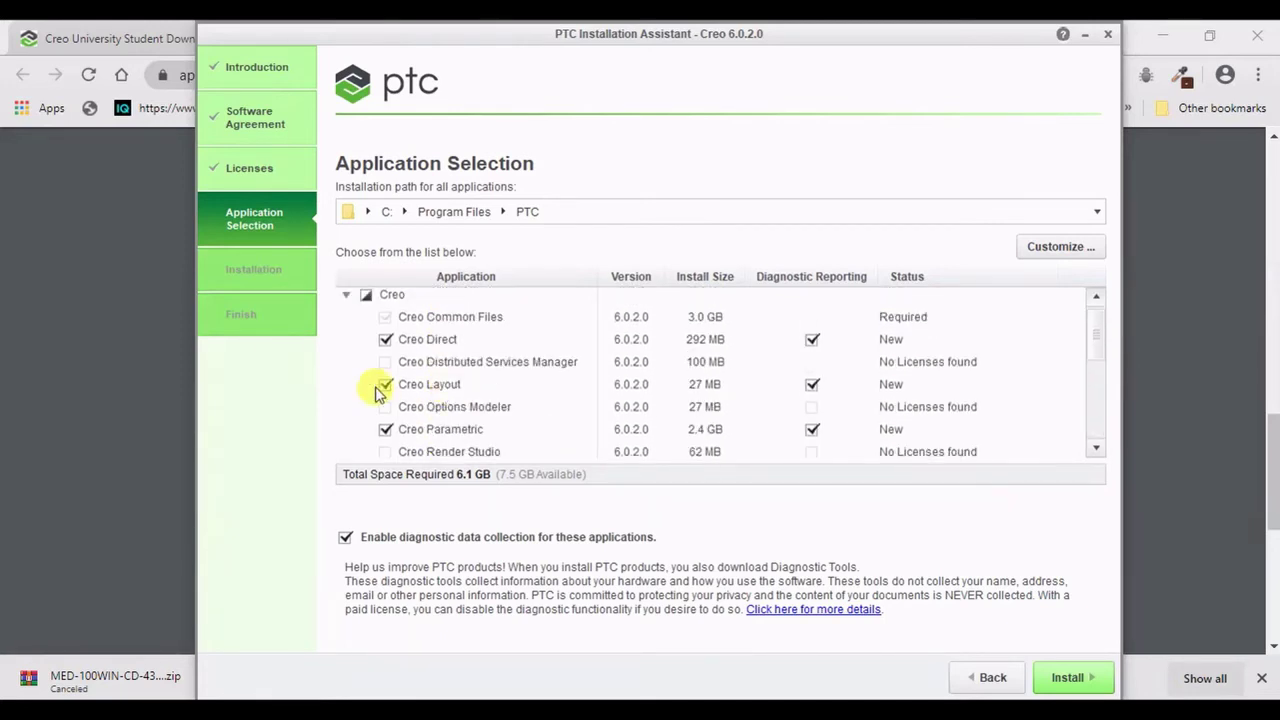
scroll(815, 355, down, 1)
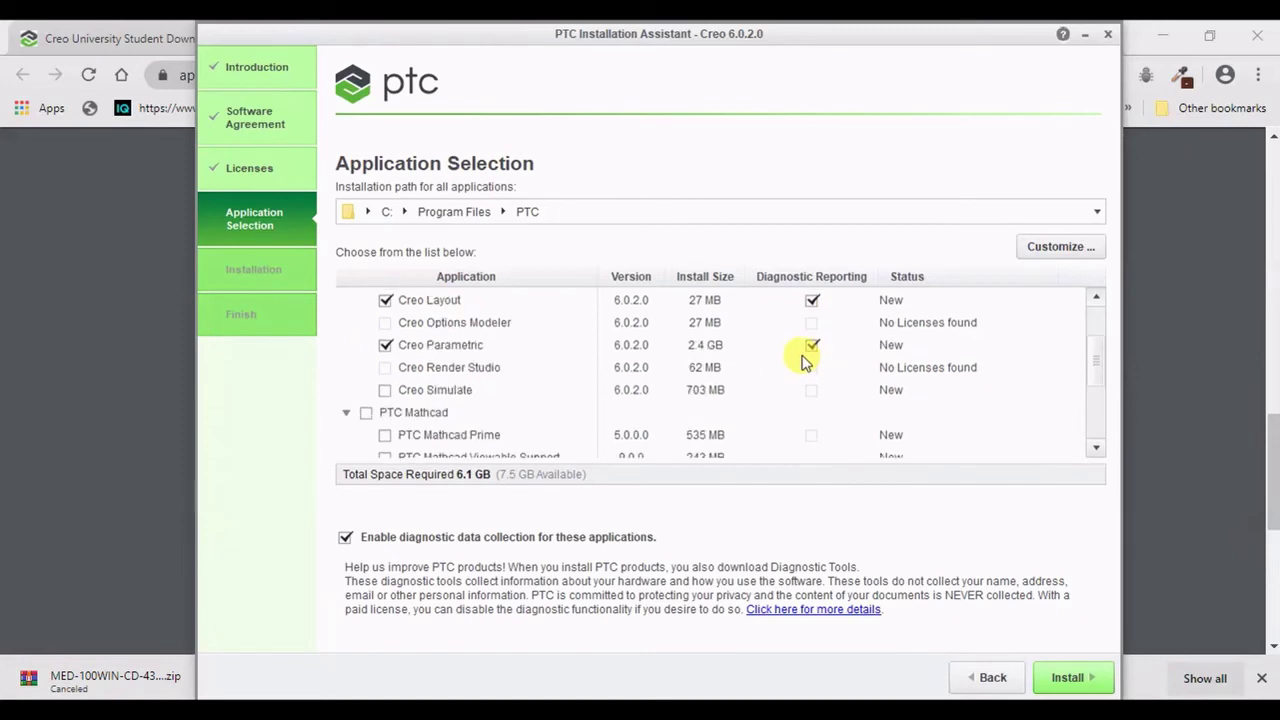
scroll(808, 352, down, 1)
scroll(808, 352, down, 1)
scroll(806, 362, down, 1)
scroll(805, 362, down, 1)
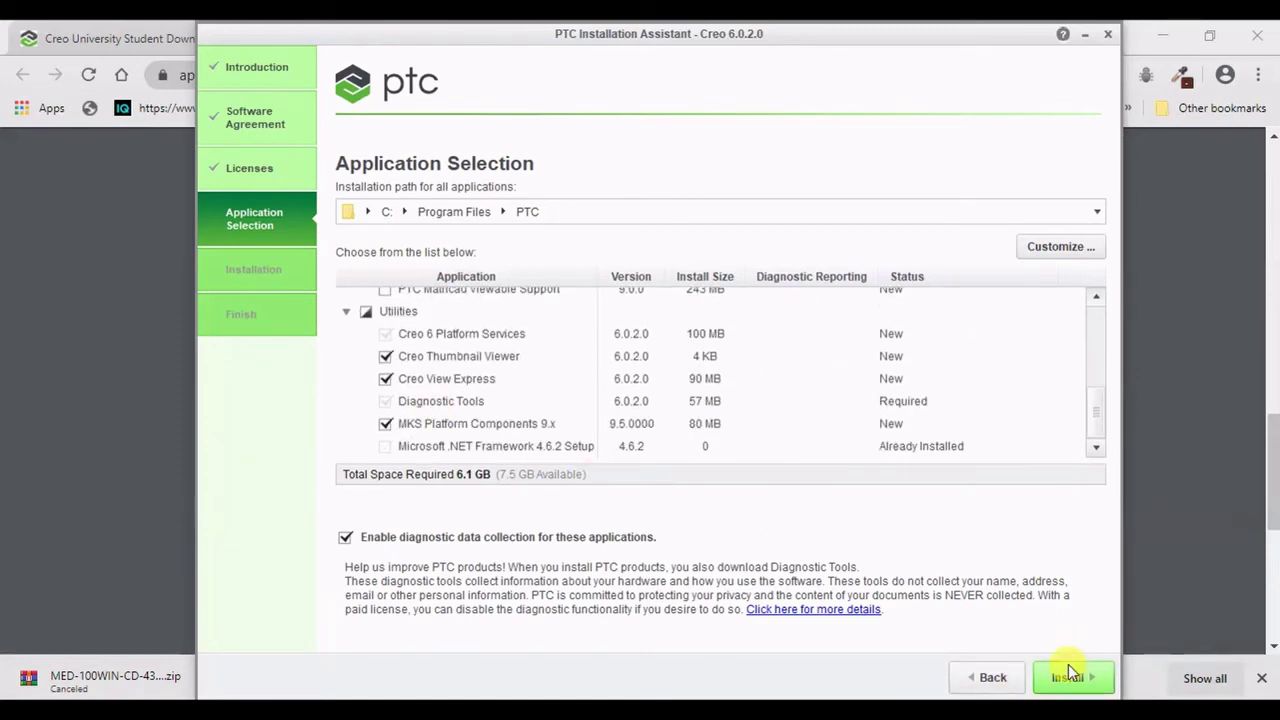
Step: Install the selected applications and wait until every one reaches 100%
click(1070, 680)
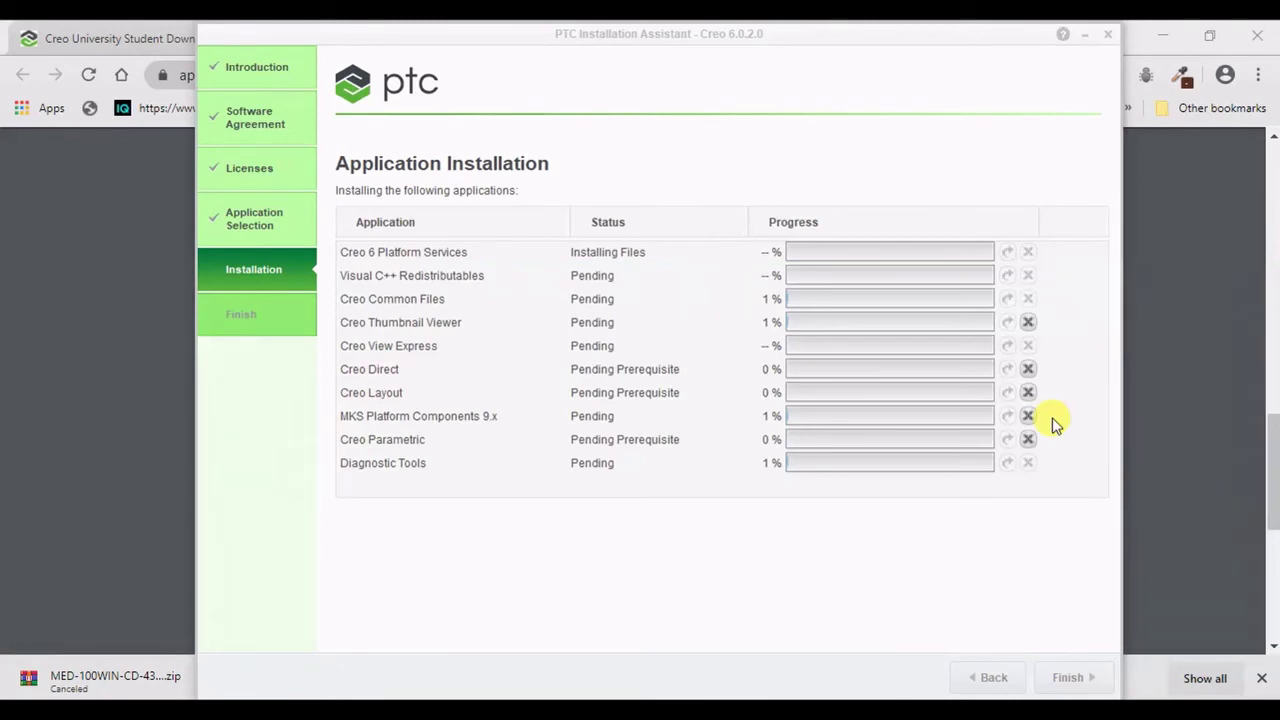
mouse_move(1124, 480)
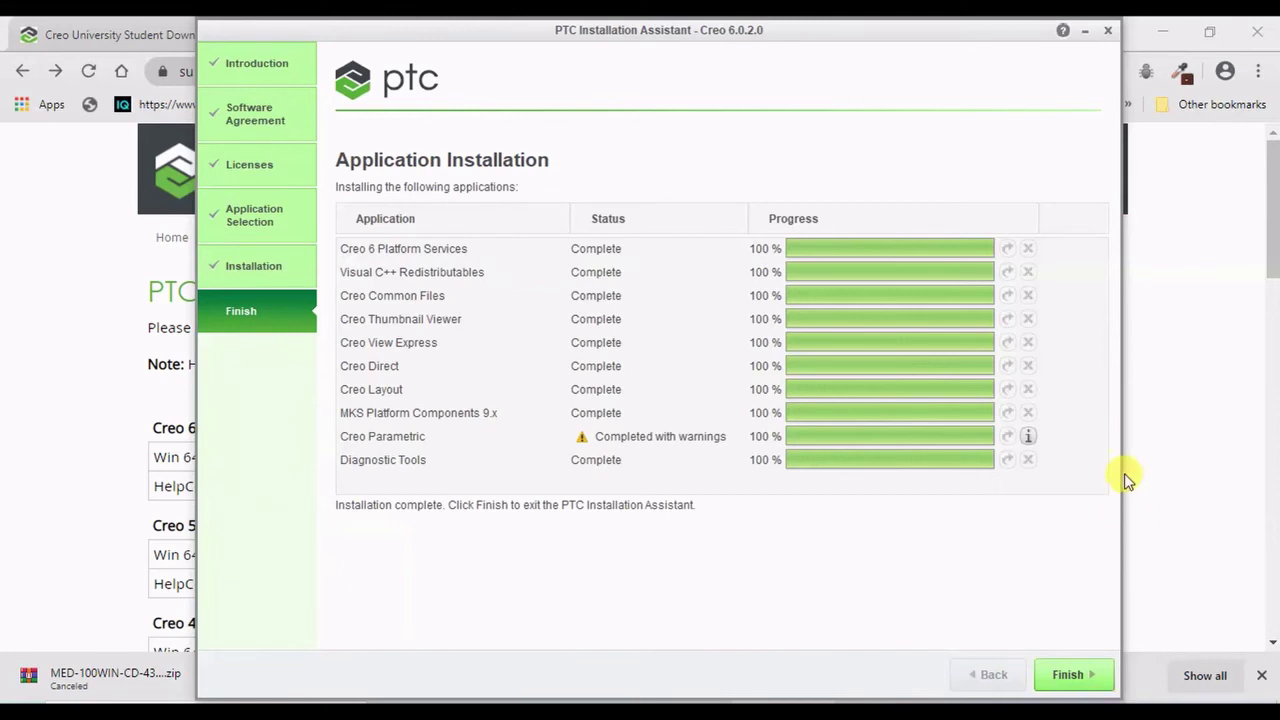
click(1027, 435)
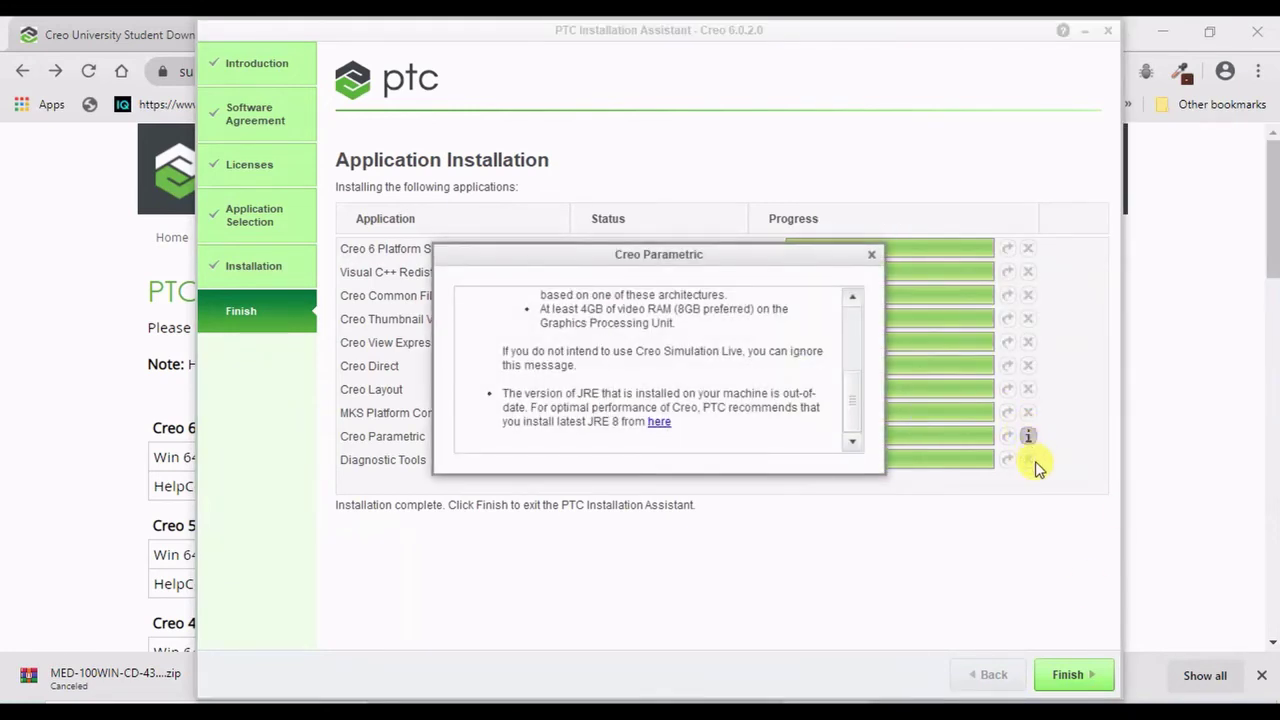
scroll(776, 392, up, 5)
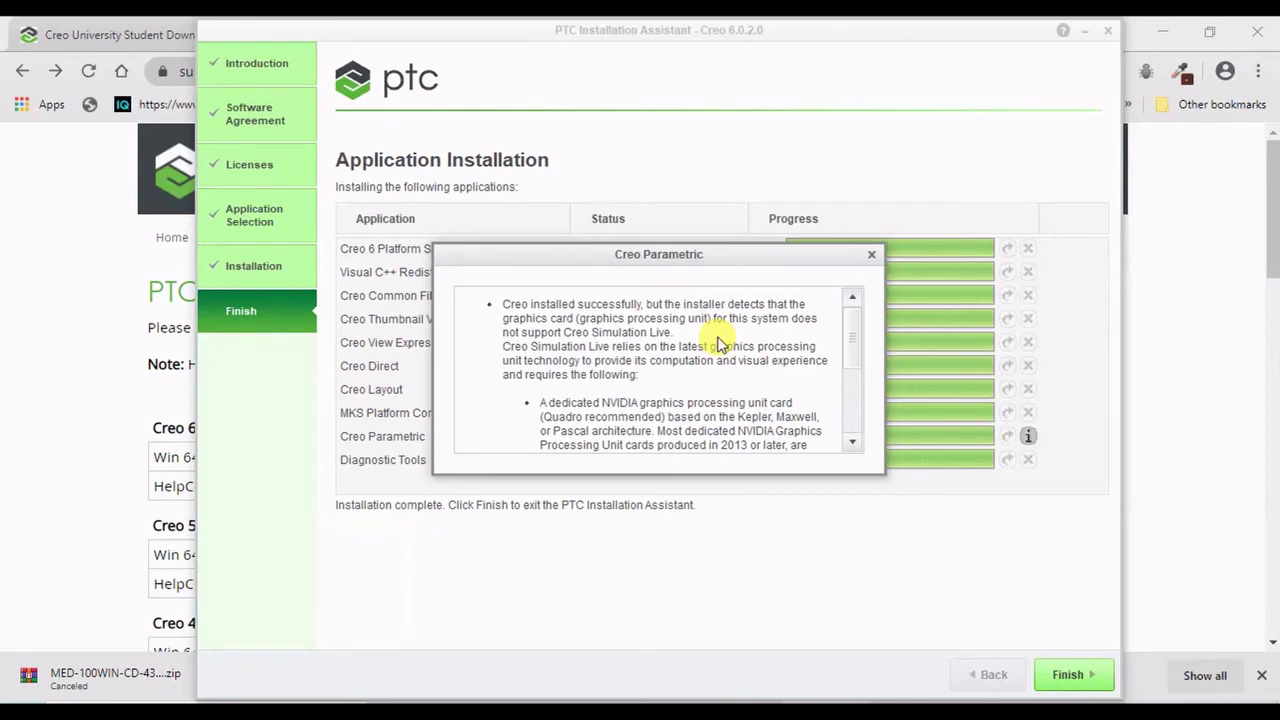
scroll(566, 400, down, 1)
scroll(526, 374, down, 1)
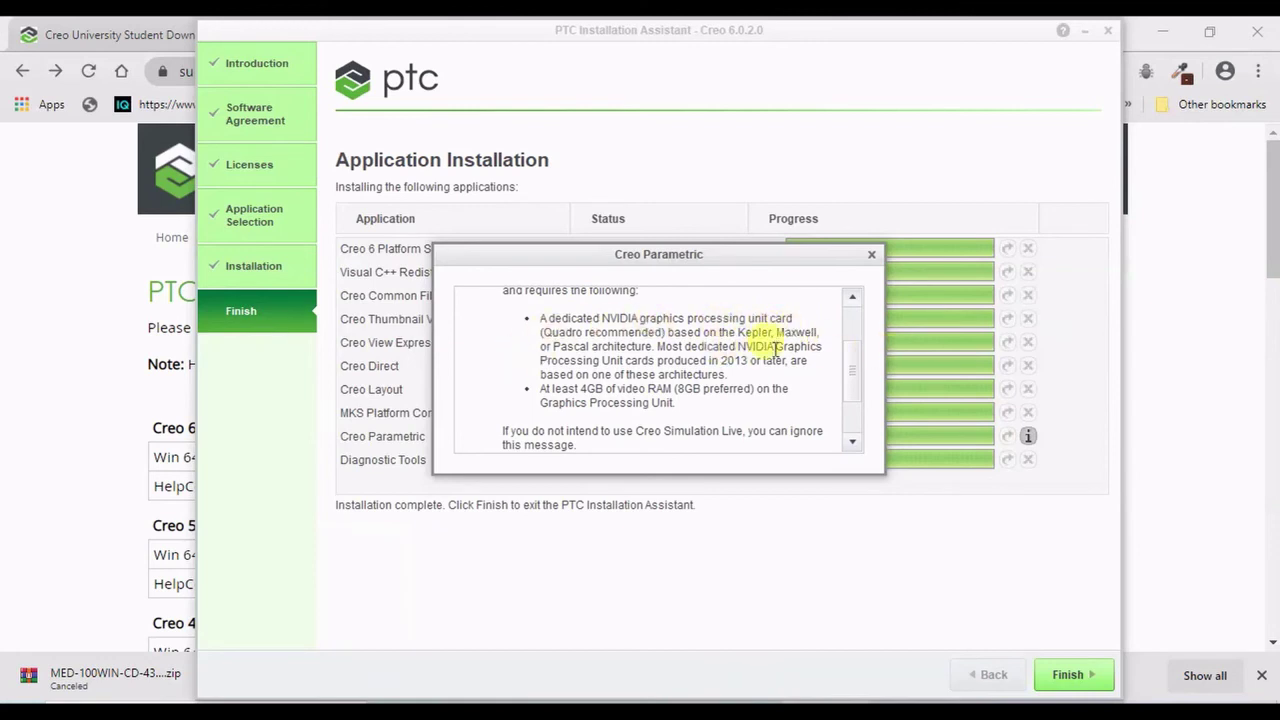
scroll(538, 383, down, 1)
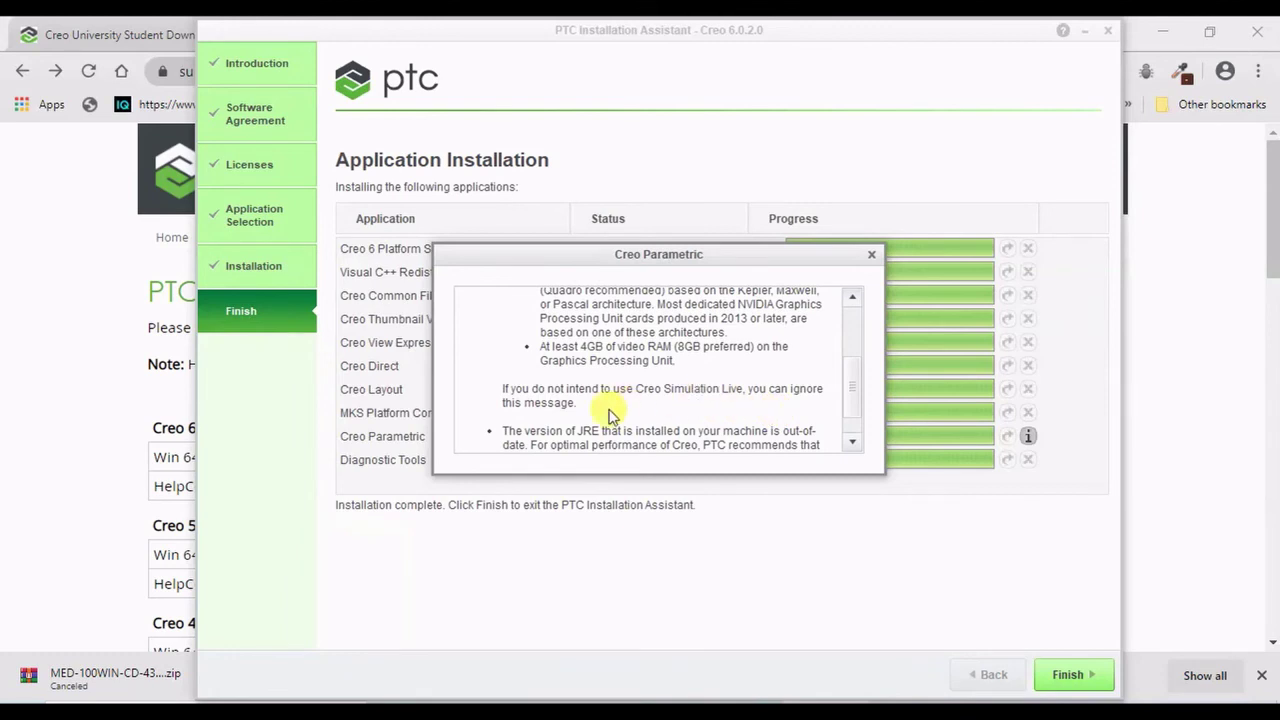
click(873, 256)
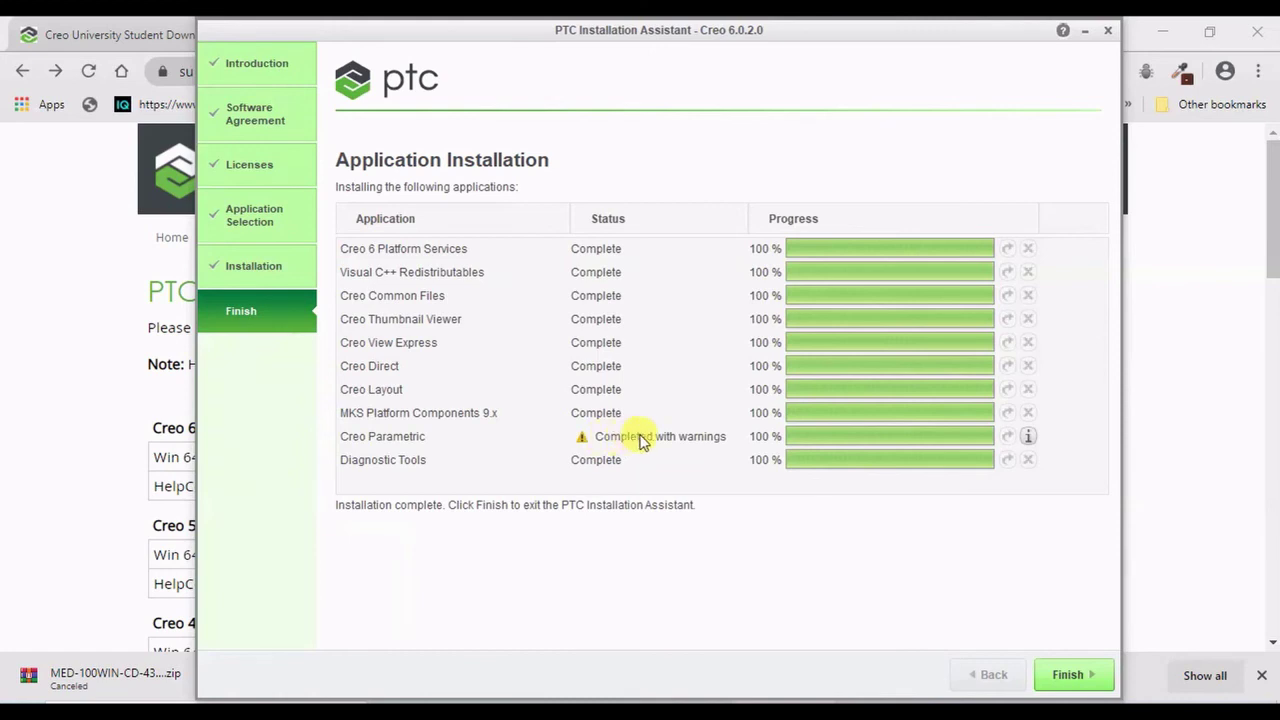
Step: Exit the finished installation assistant and refresh the desktop icons
click(1068, 675)
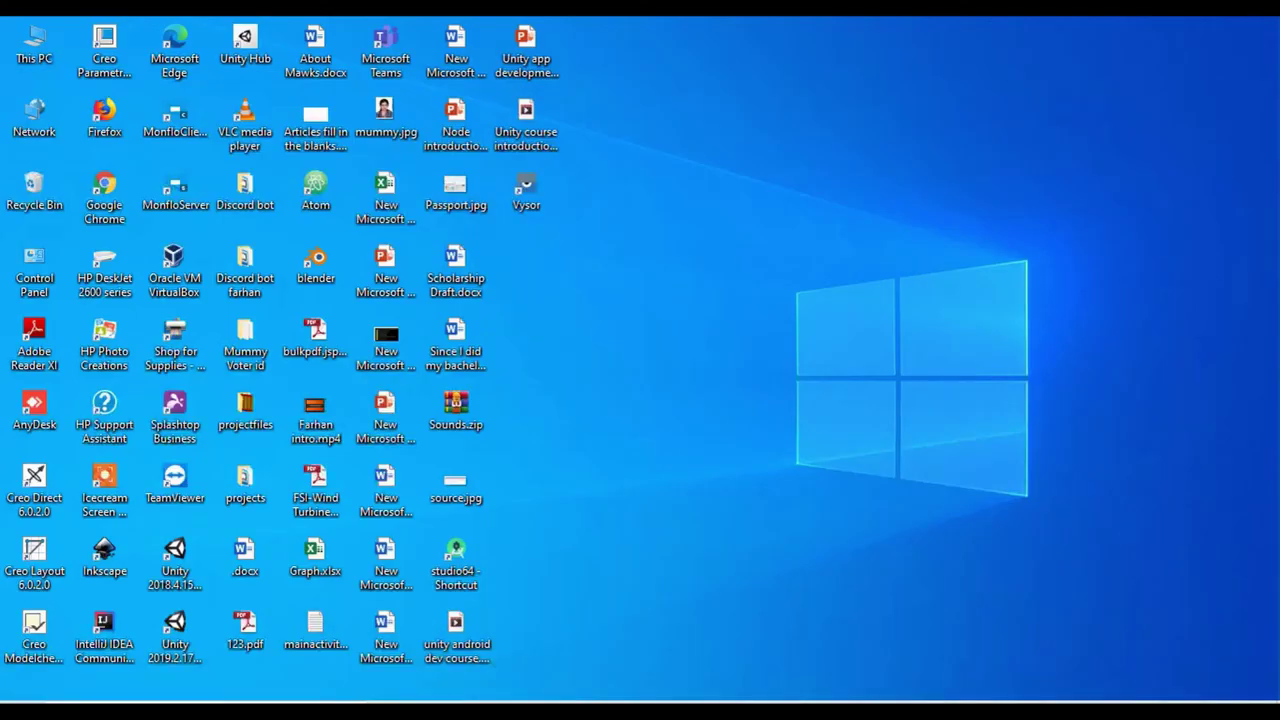
right_click(943, 163)
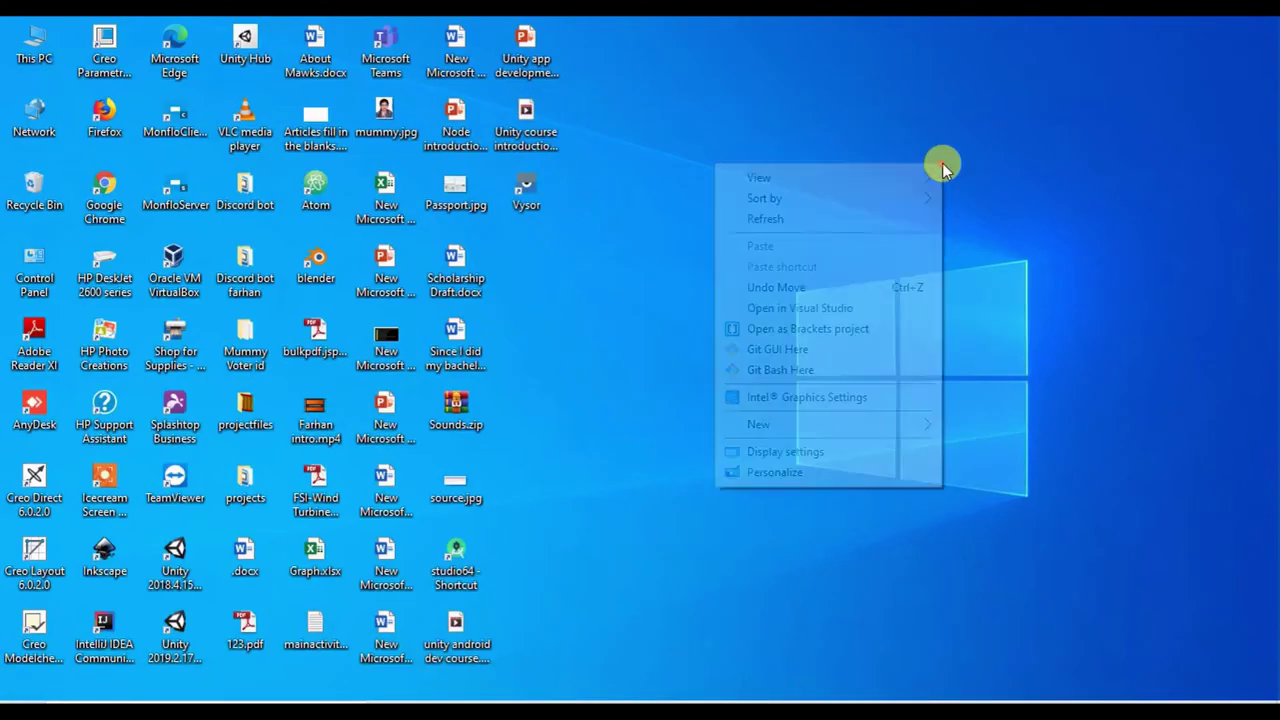
click(853, 218)
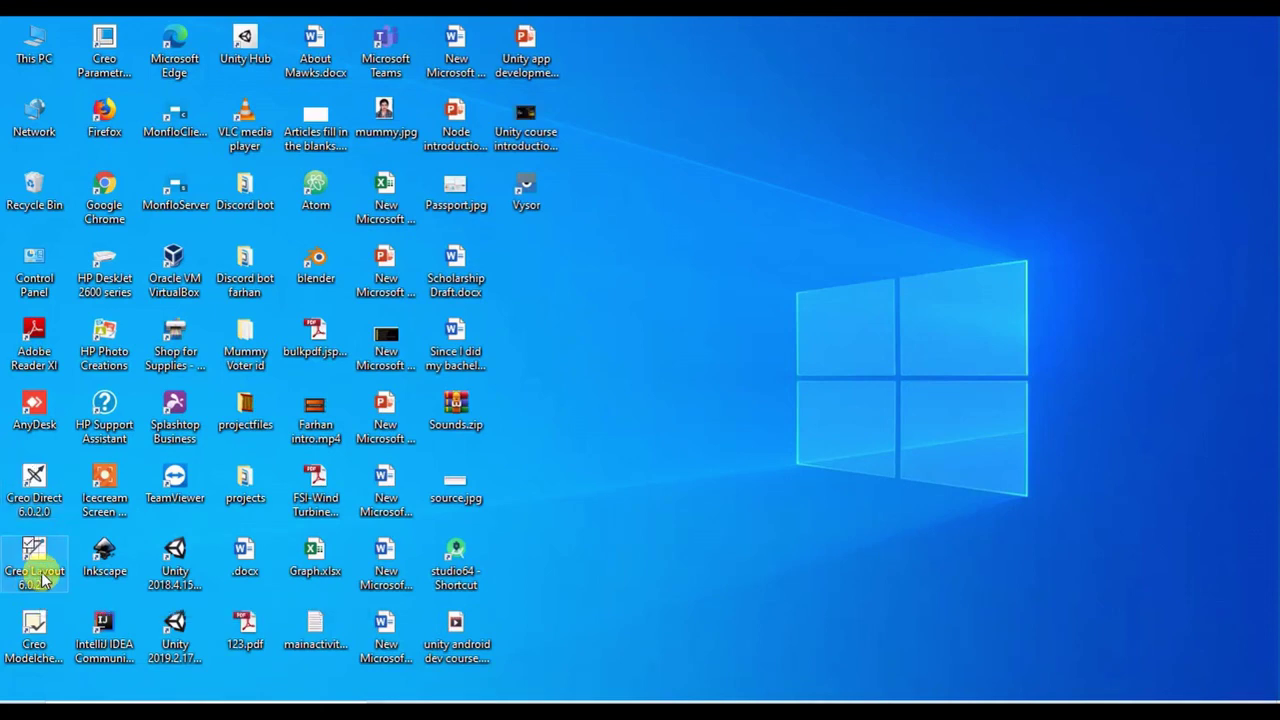
Step: Launch the Creo Parametric 6.0.2.0 desktop shortcut, refreshing the desktop meanwhile
click(34, 640)
click(104, 52)
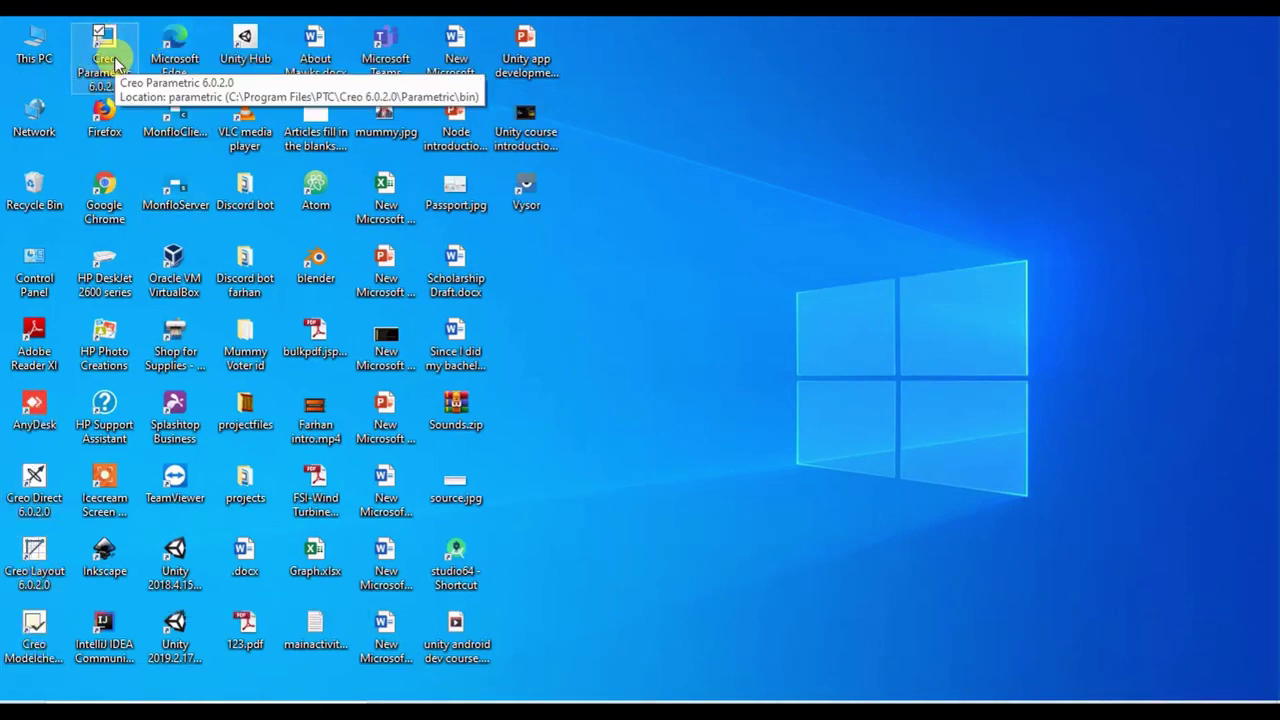
right_click(1022, 246)
click(955, 318)
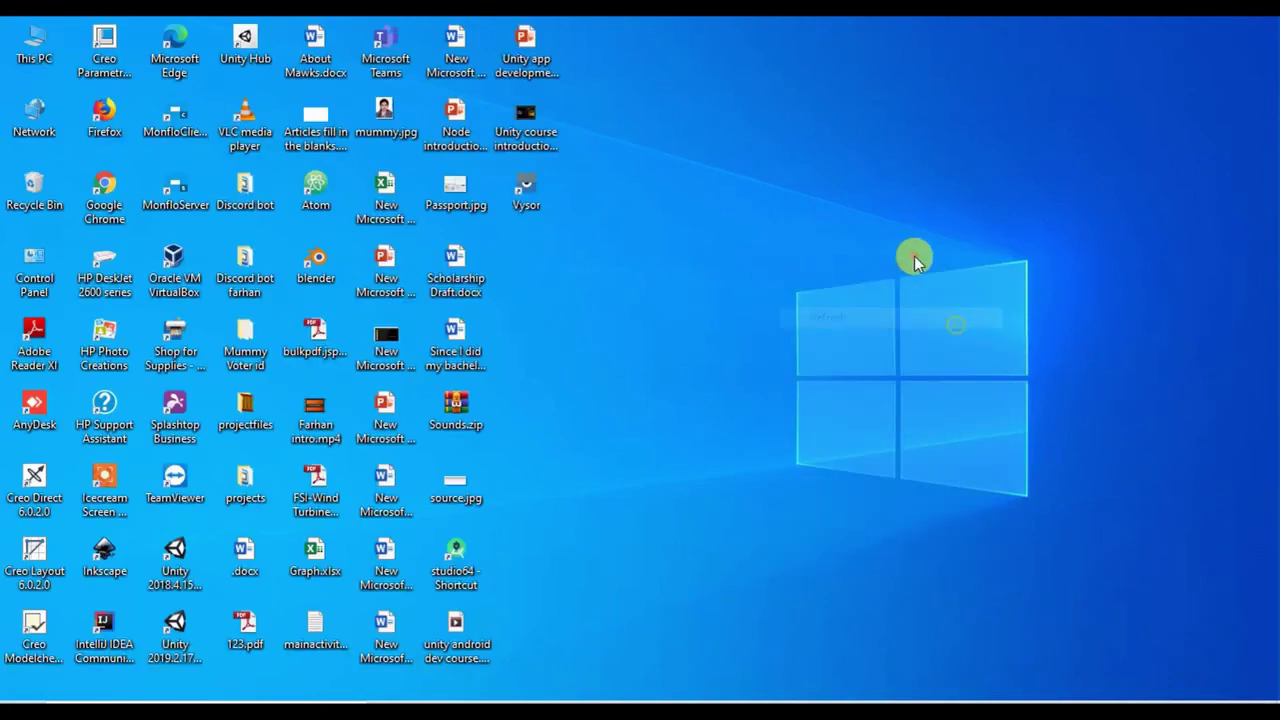
right_click(915, 258)
click(889, 312)
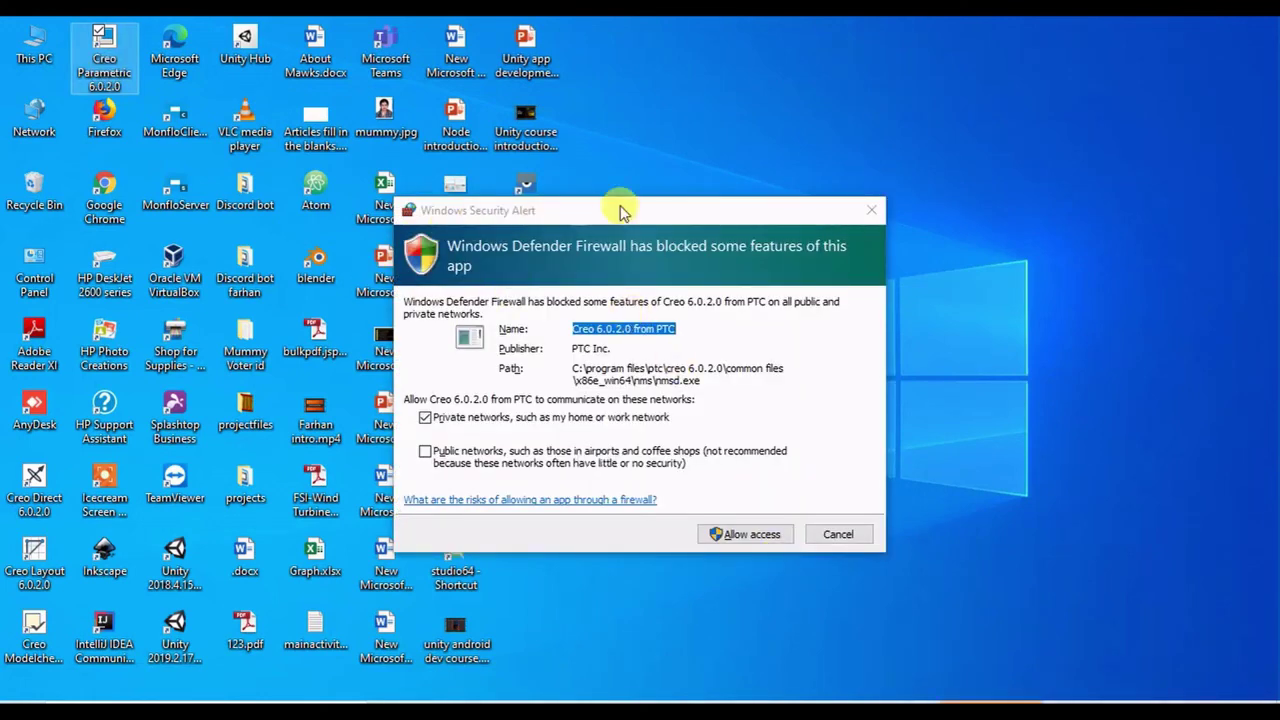
Step: Allow Creo 6.0.2.0 through Windows Defender Firewall on private networks
click(738, 534)
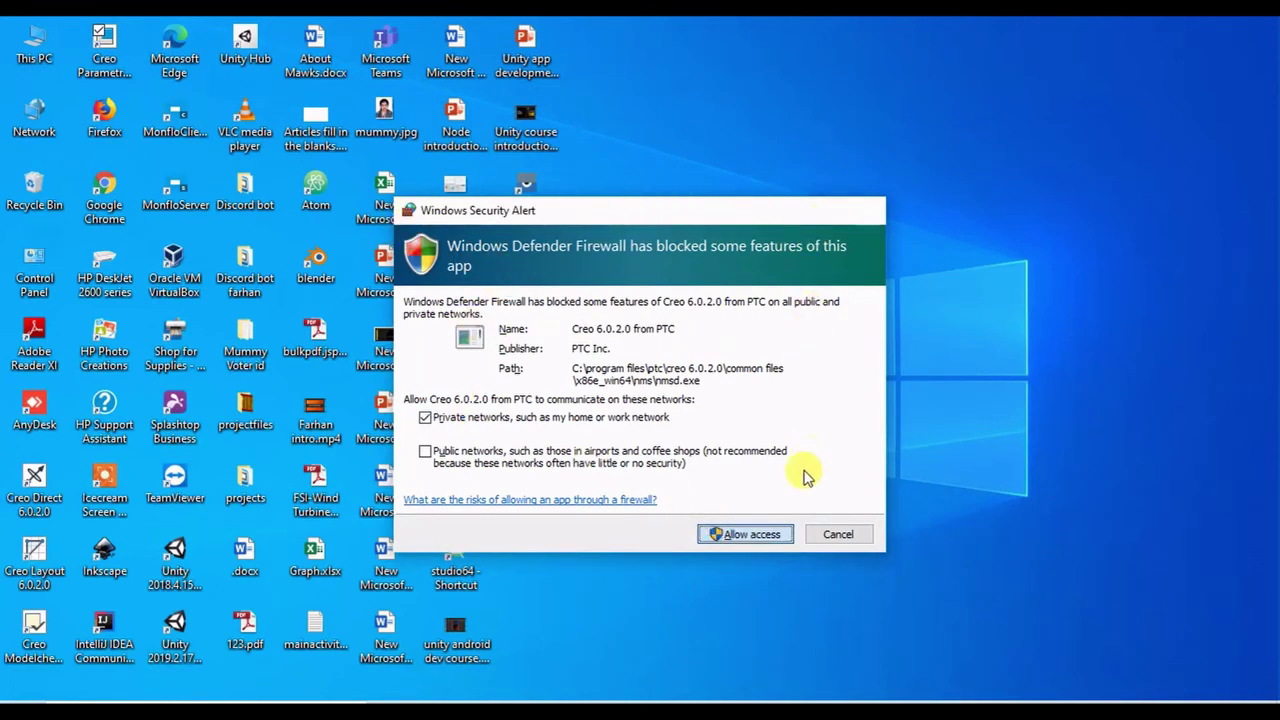
click(740, 536)
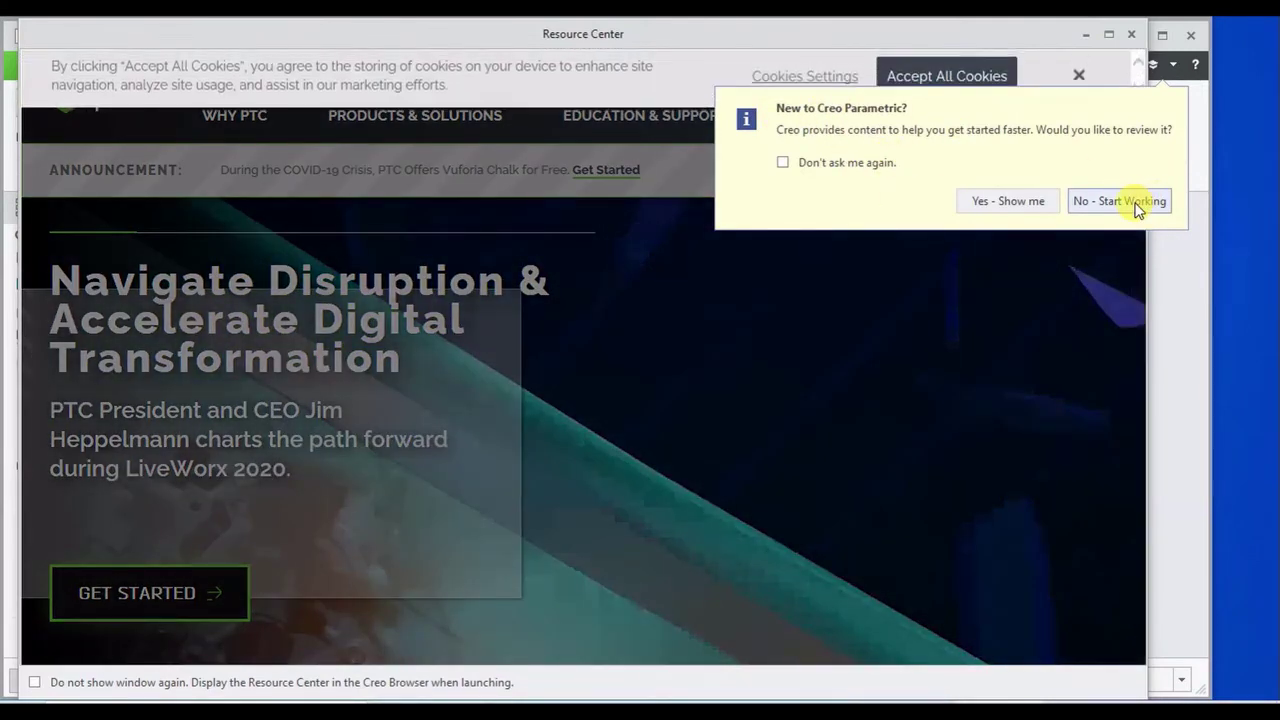
Step: Skip the welcome prompt, close Resource Center and browser panel, maximize Creo, start a new model
click(1136, 208)
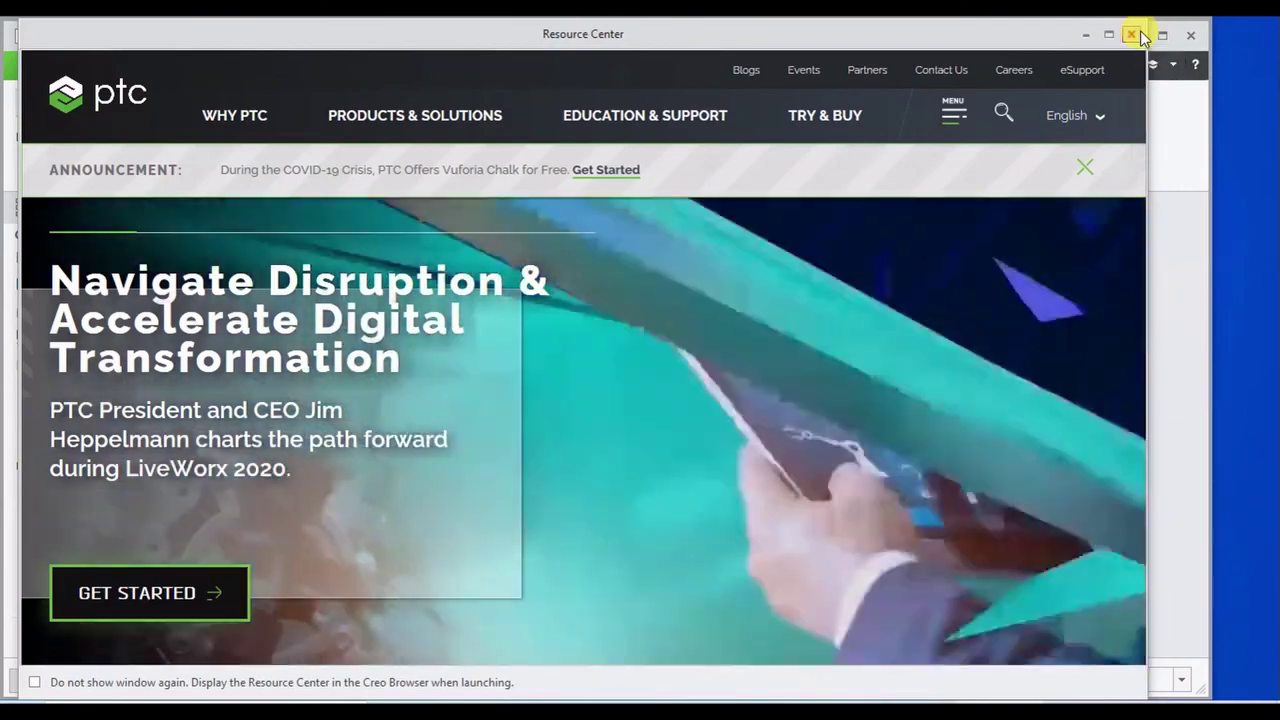
click(1141, 37)
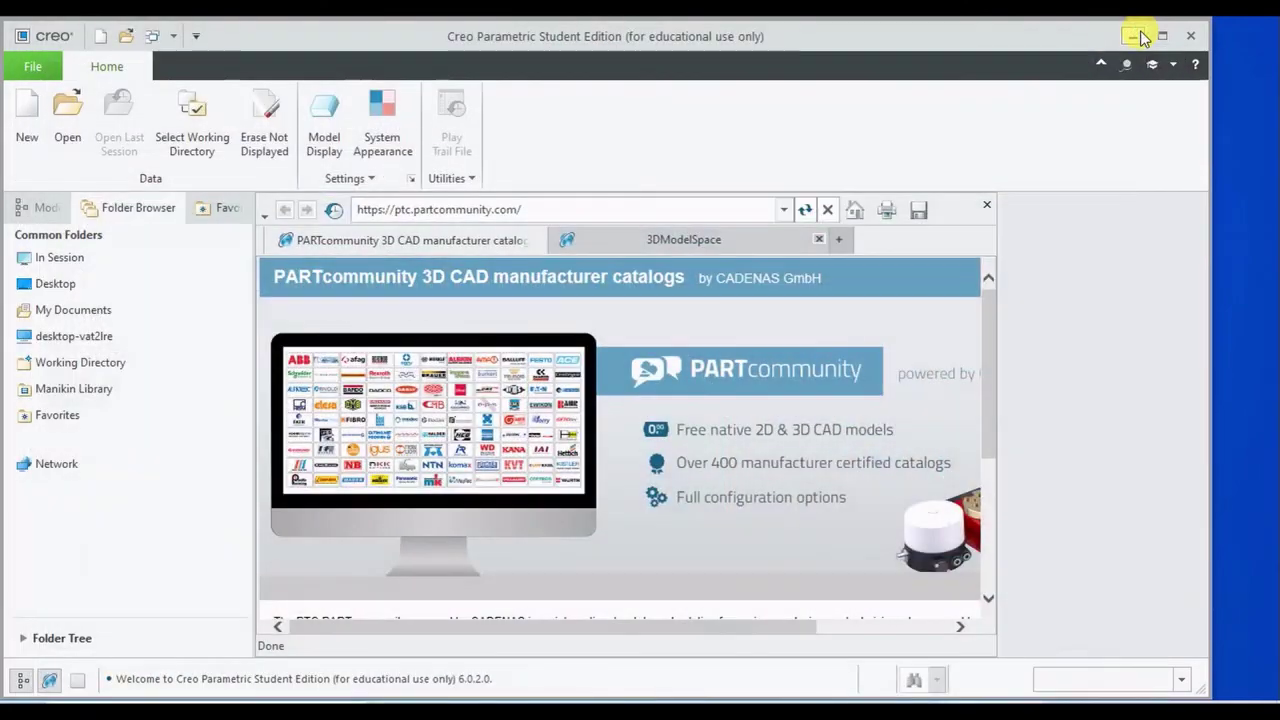
click(1161, 37)
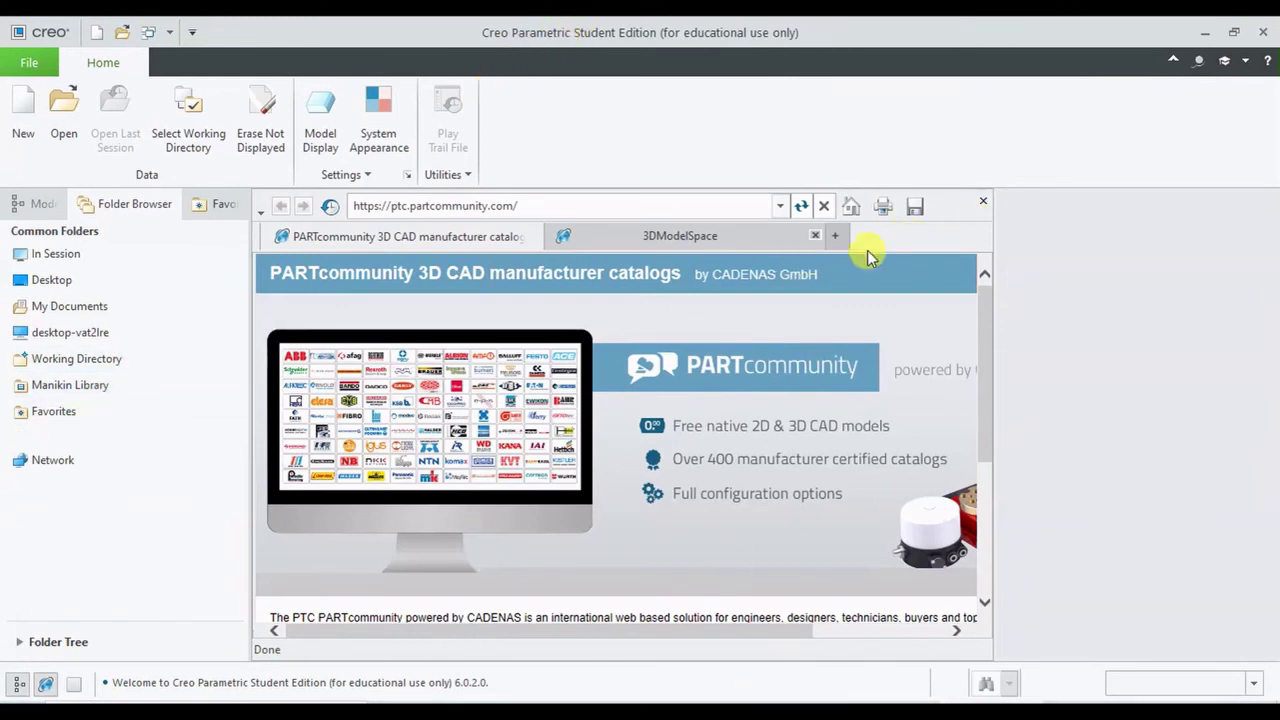
click(980, 205)
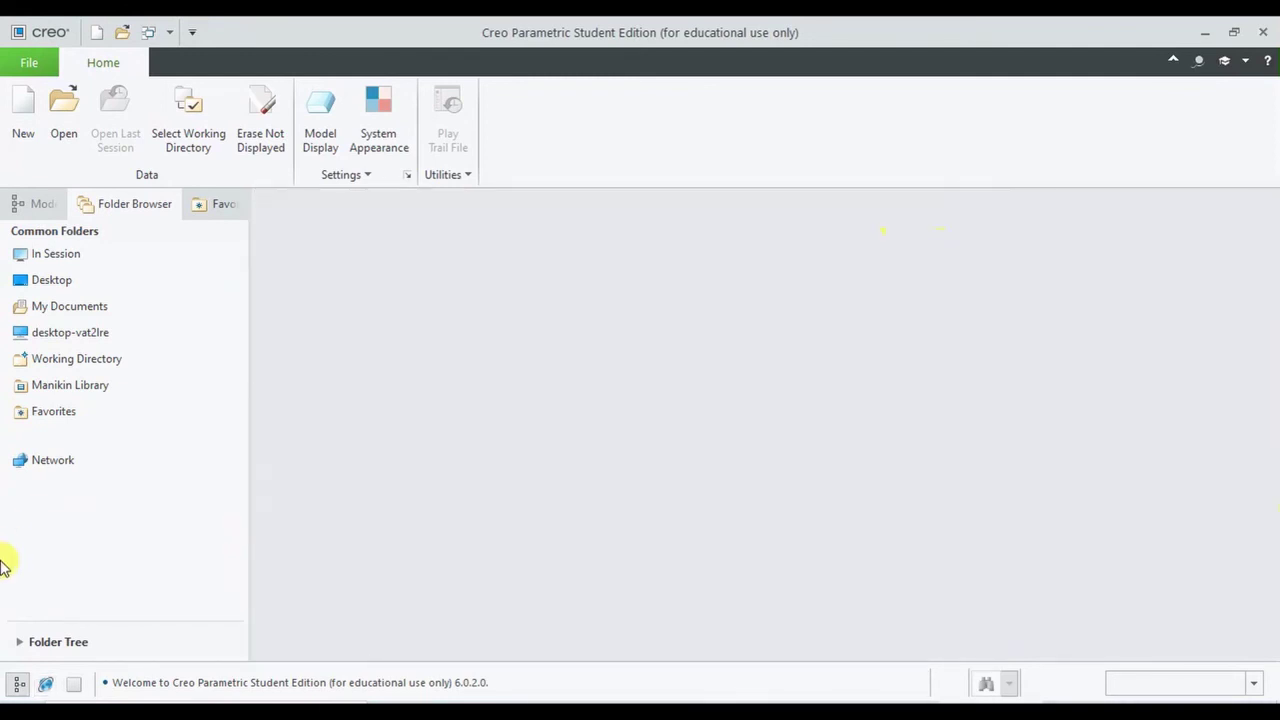
click(41, 124)
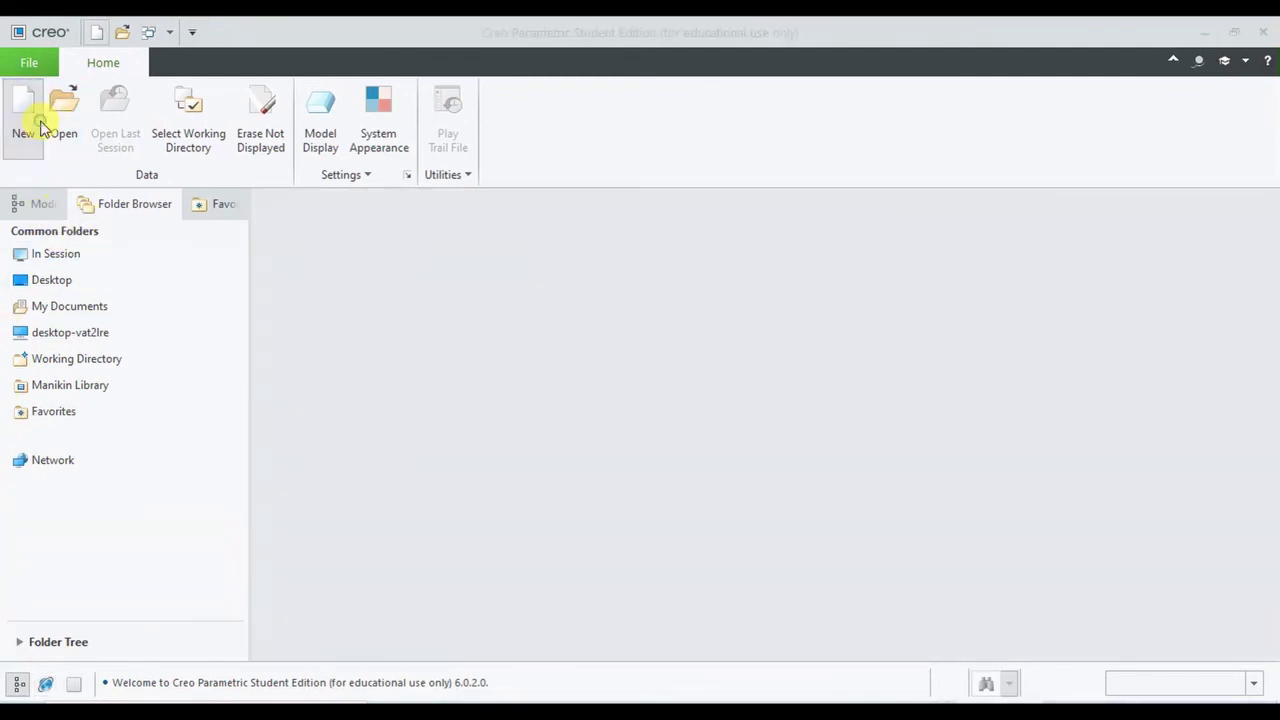